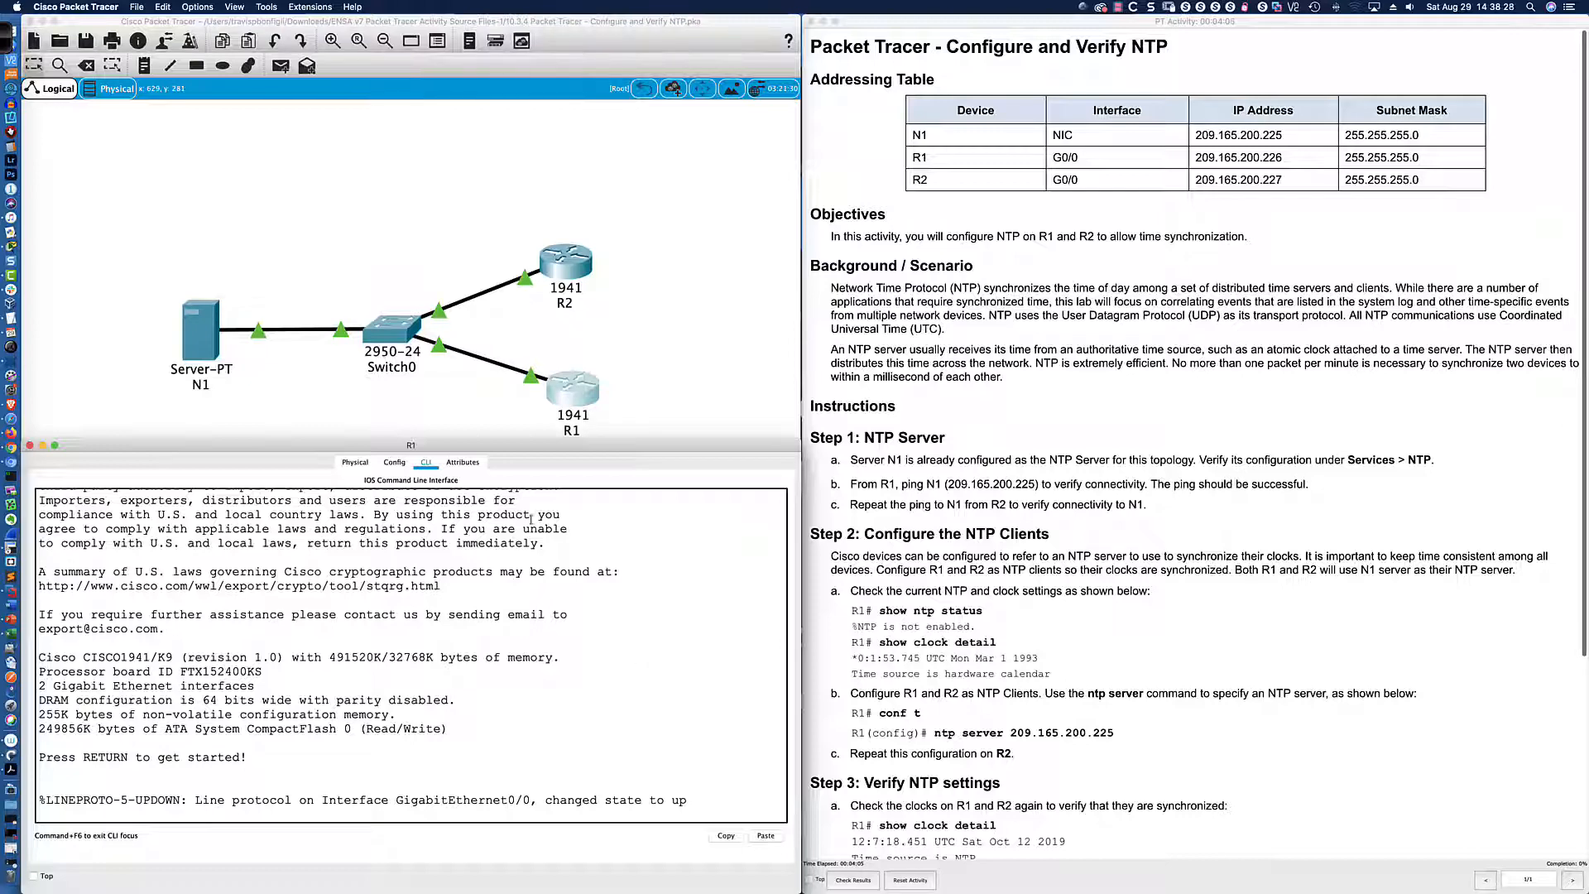
# Open server N1's NTP service settings and set the calendar to August 2020.
pyautogui.click(194, 326)
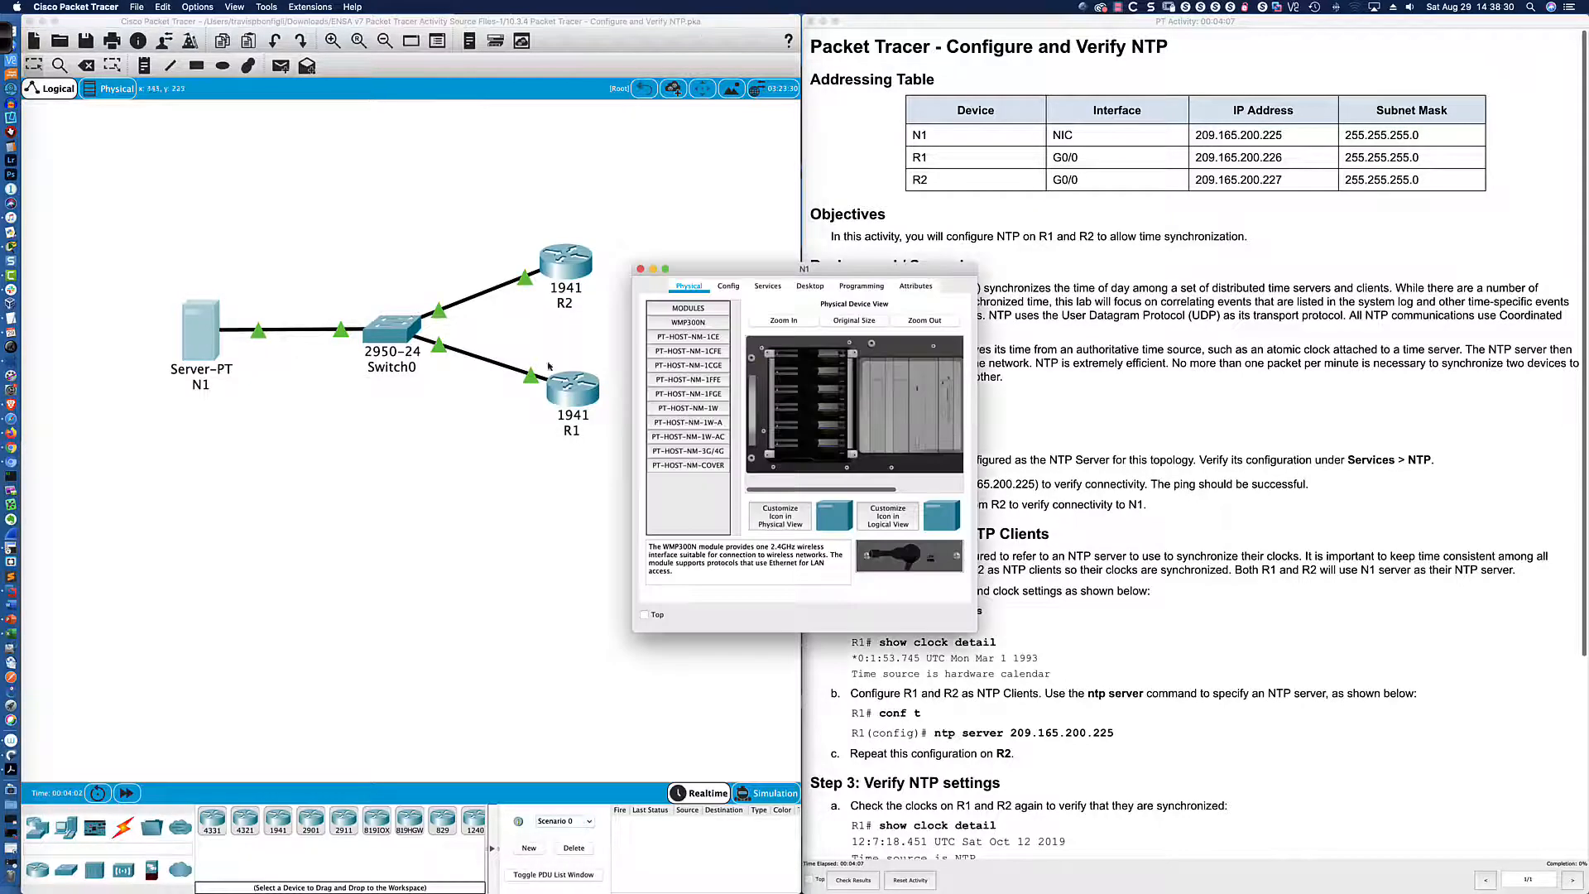
pyautogui.click(768, 286)
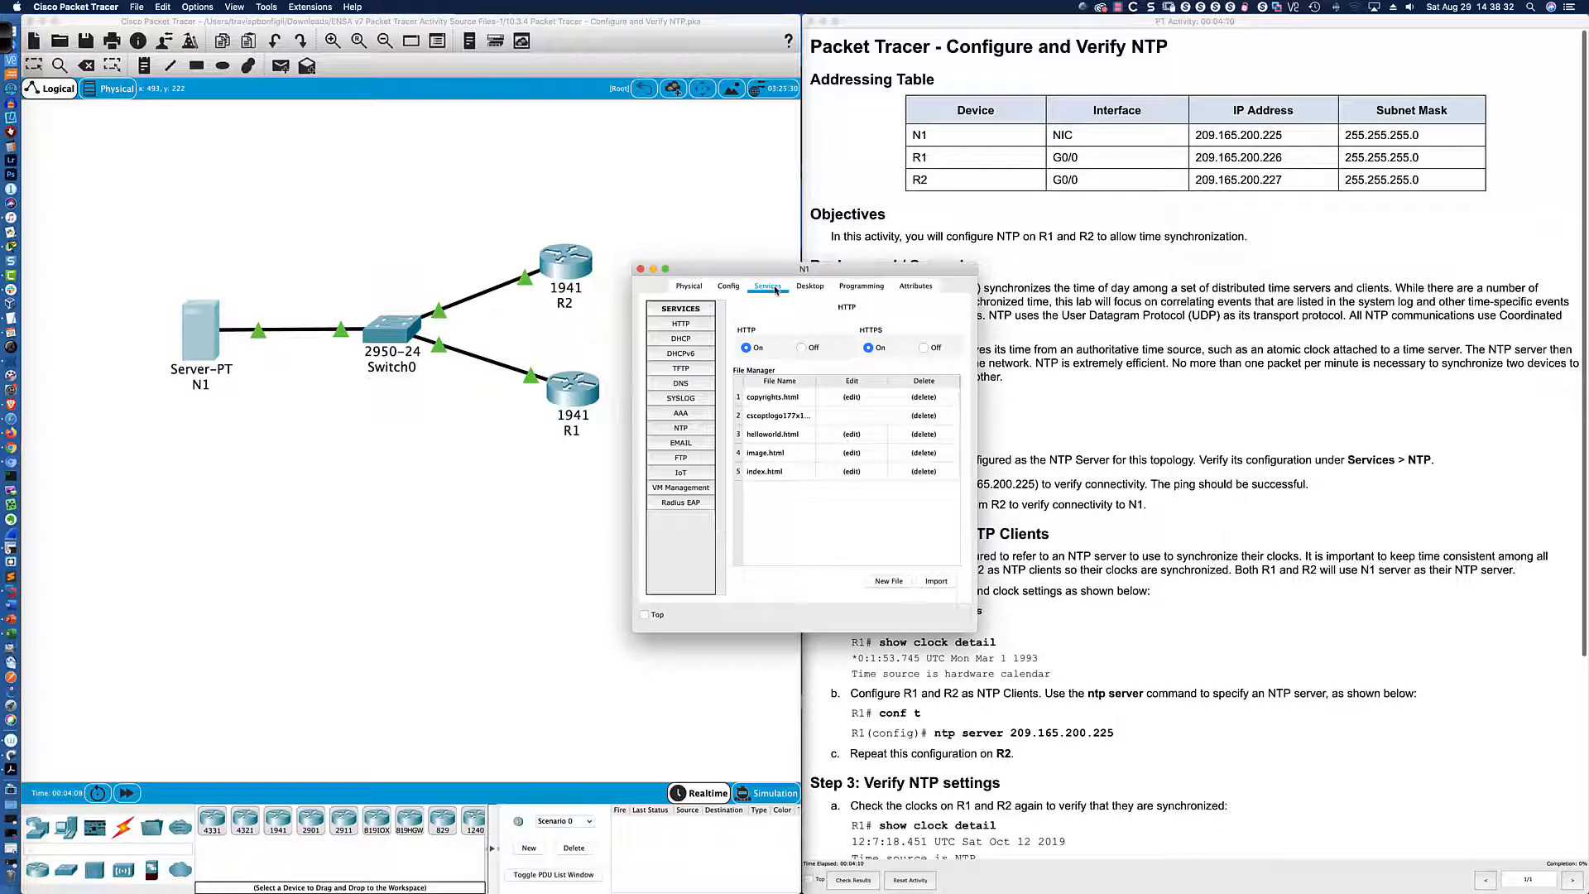
pyautogui.click(682, 427)
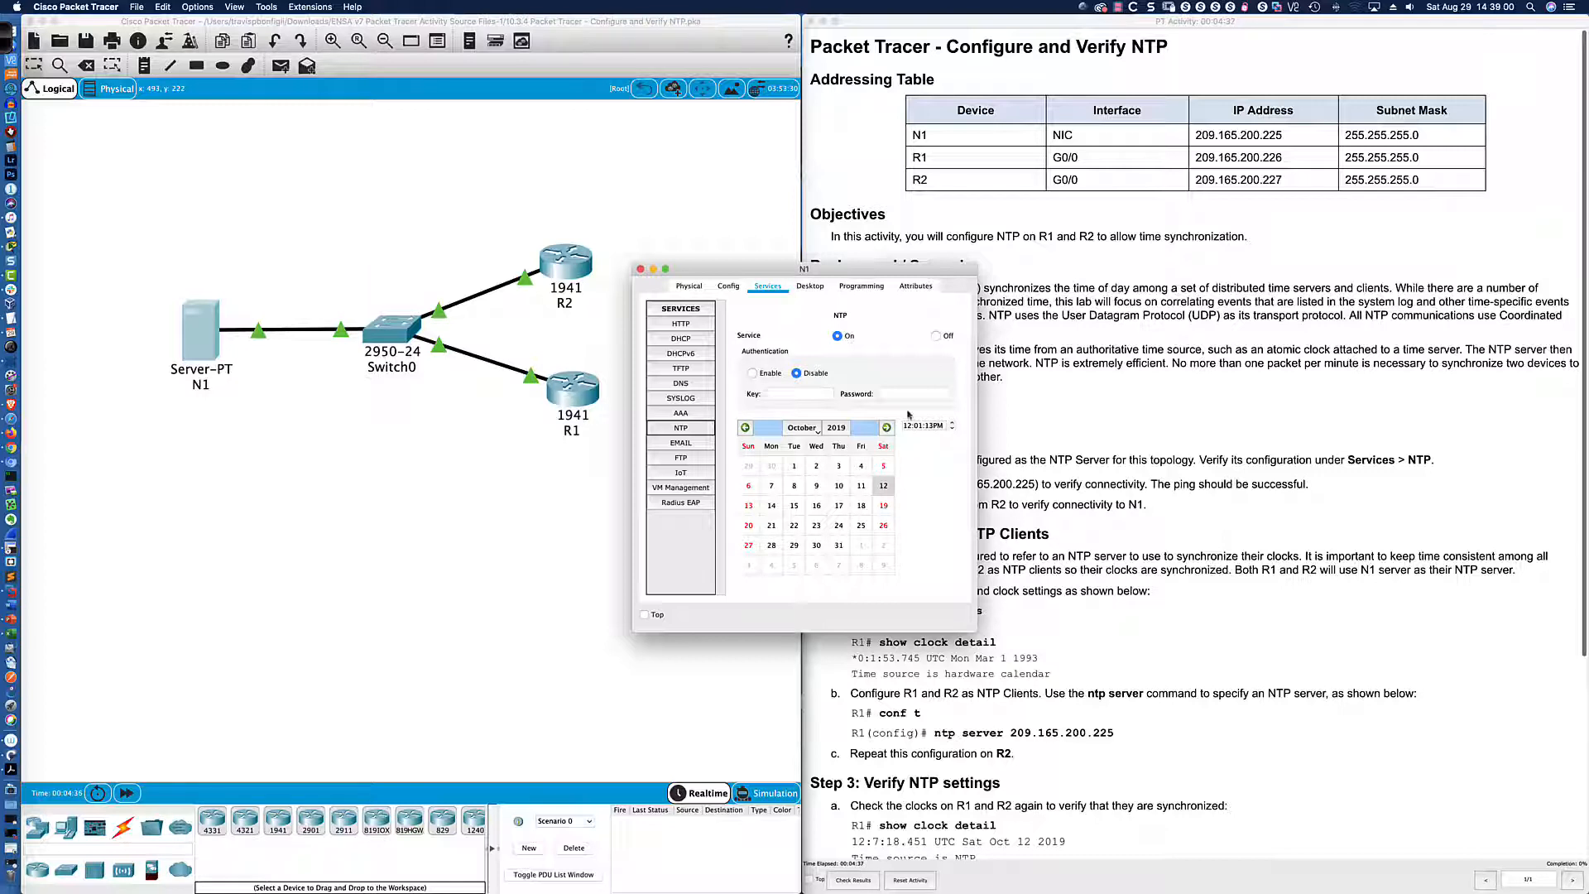
pyautogui.click(801, 428)
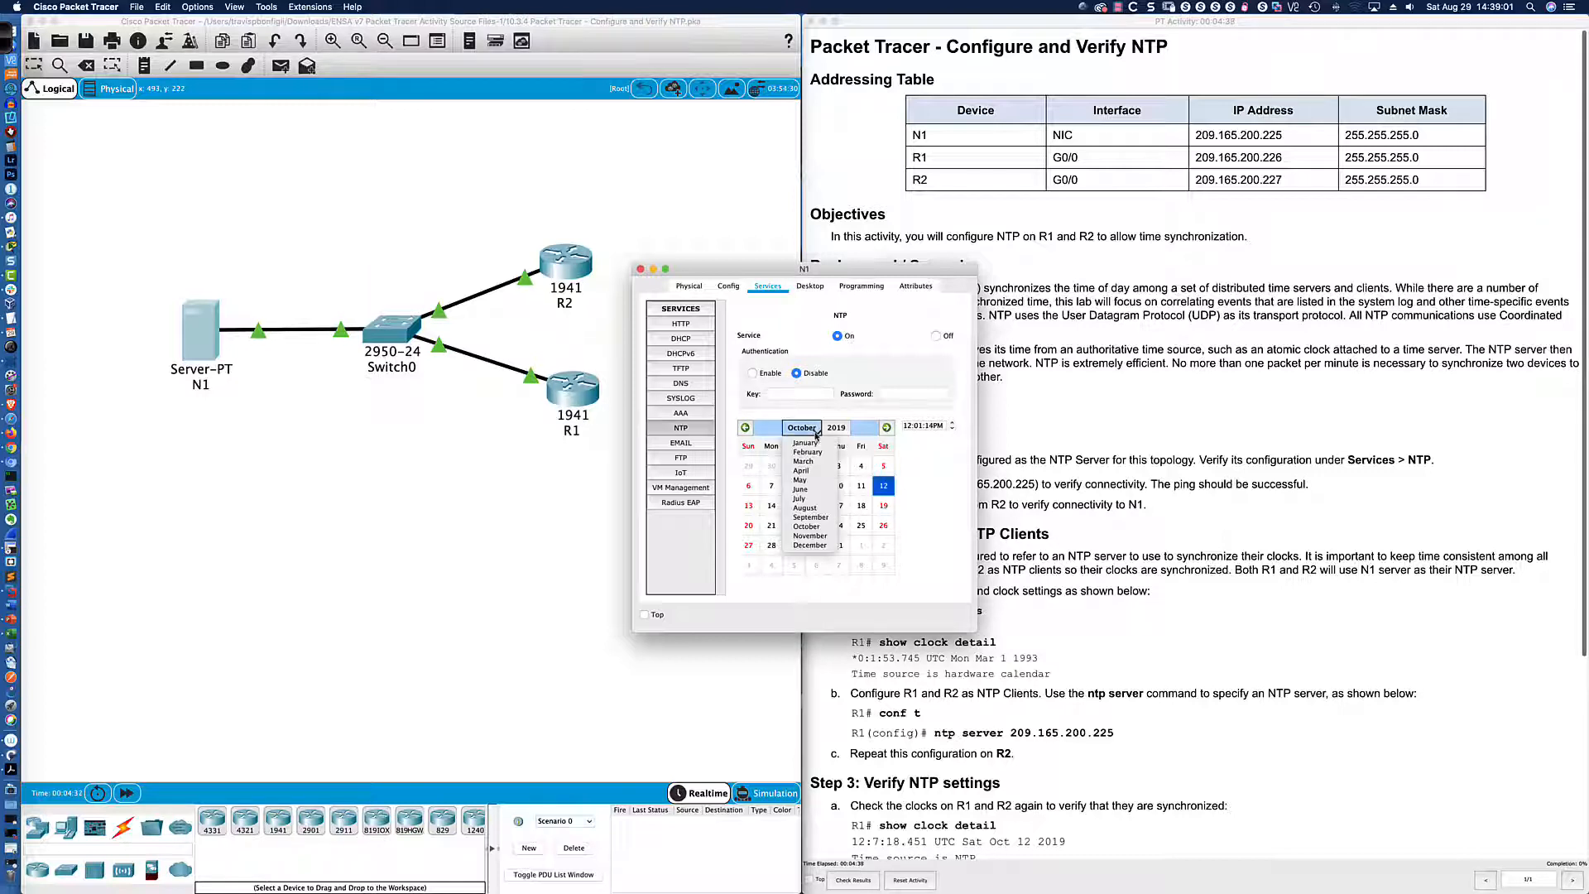
pyautogui.click(813, 510)
pyautogui.click(834, 428)
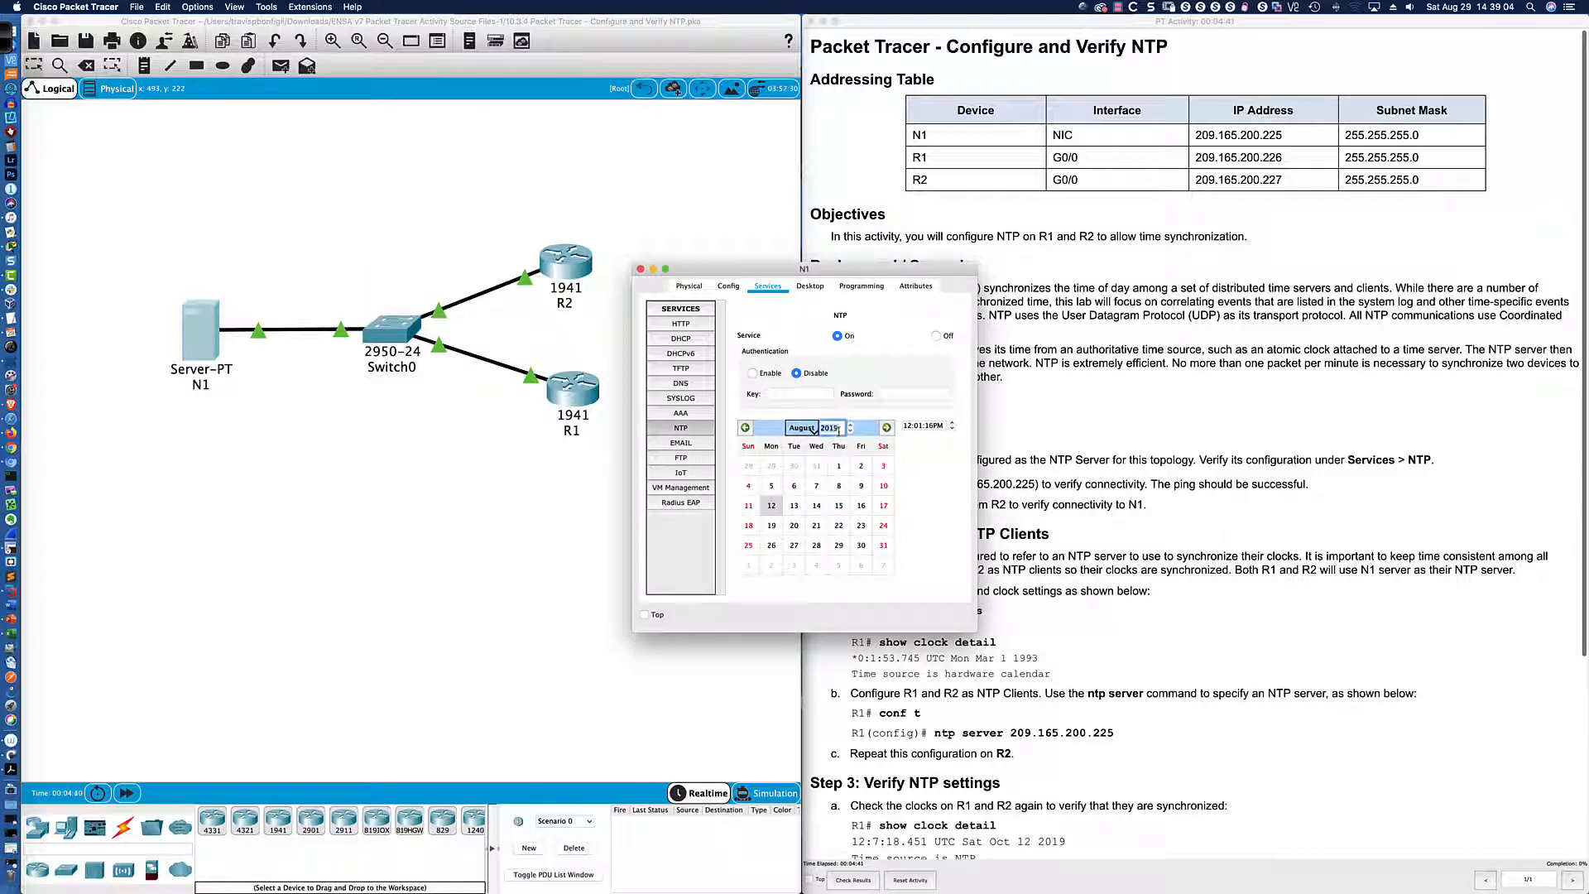
pyautogui.click(850, 425)
pyautogui.click(934, 448)
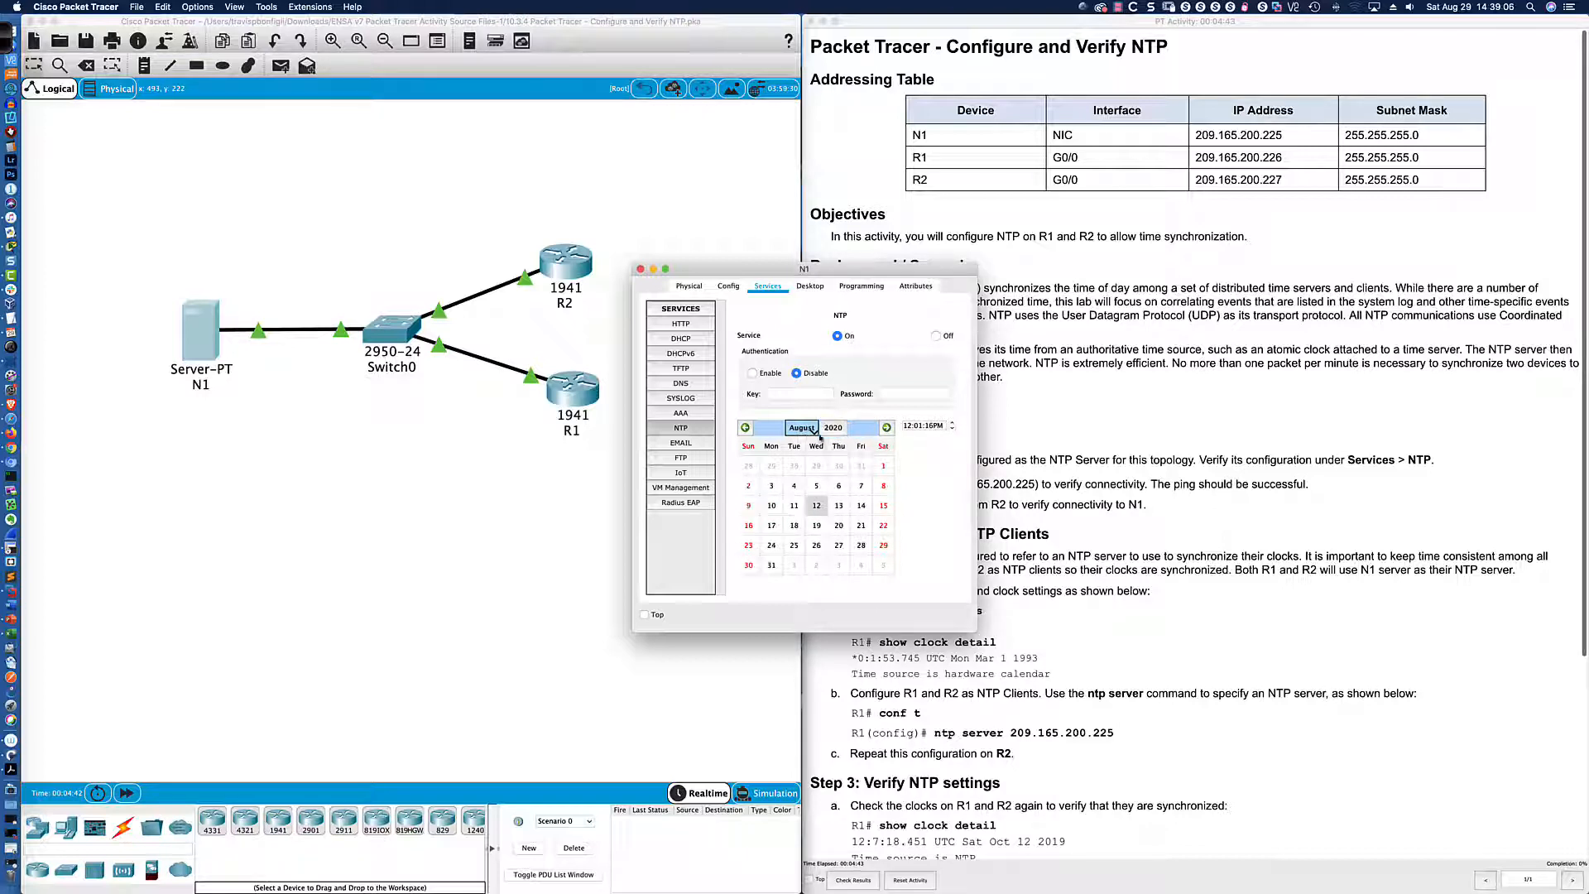
# Set the NTP service time on N1 to 02:39 PM and close the server's window.
pyautogui.click(909, 425)
pyautogui.click(952, 423)
pyautogui.click(952, 428)
pyautogui.click(952, 429)
pyautogui.click(952, 429)
pyautogui.click(952, 428)
pyautogui.click(952, 428)
pyautogui.click(952, 429)
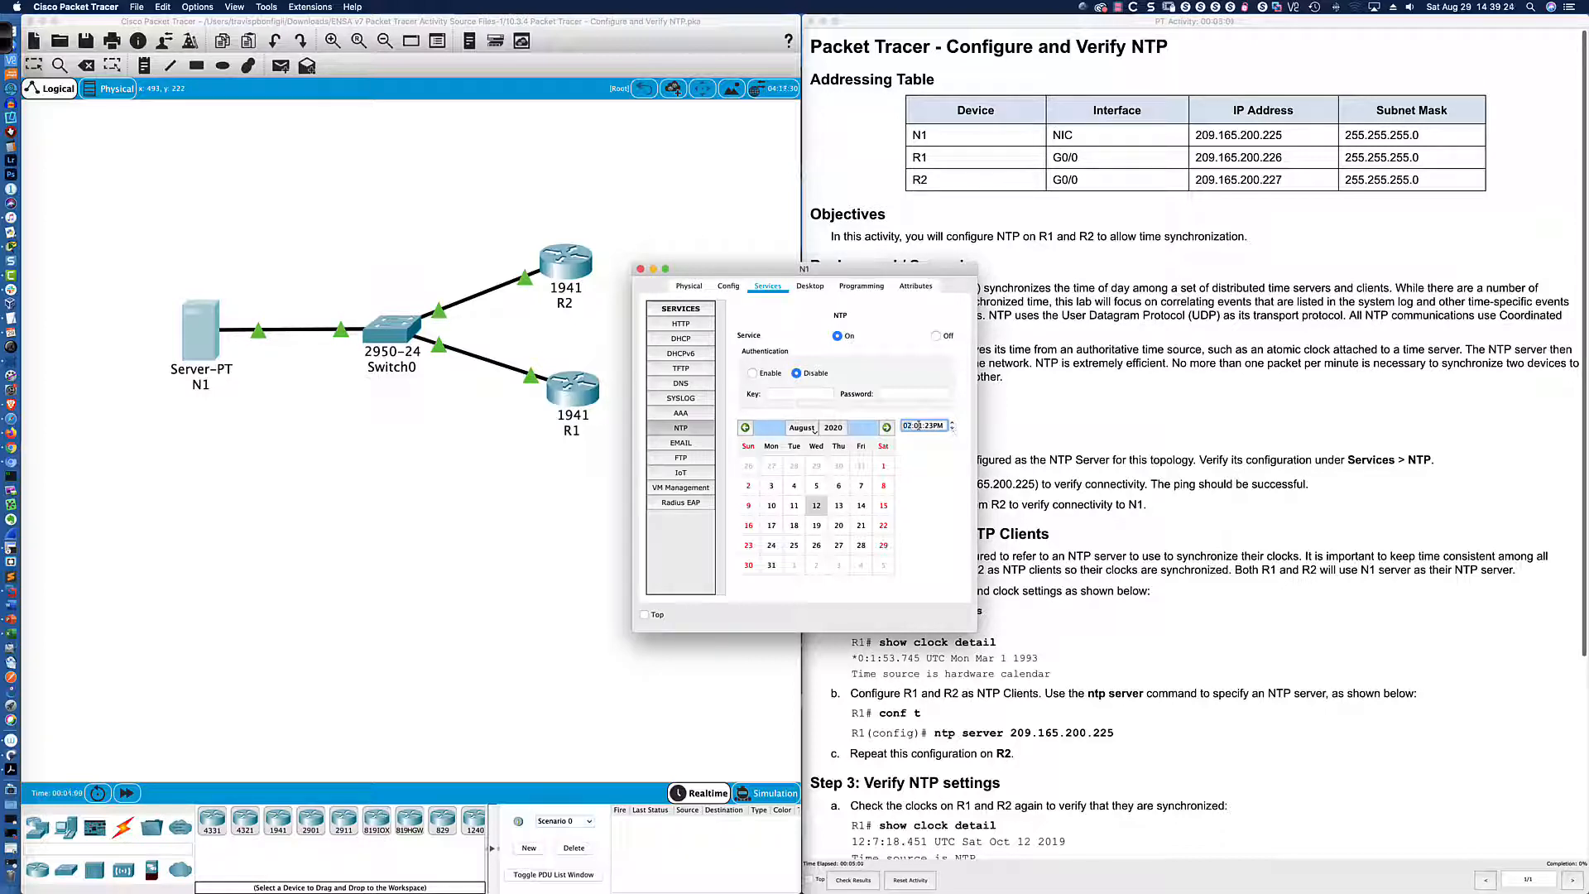
pyautogui.press('BackSpace')
pyautogui.press('BackSpace')
pyautogui.write('39')
pyautogui.click(930, 448)
pyautogui.click(640, 269)
# Enter privileged EXEC mode on router R1 and ping server N1 at 209.165.200.225.
pyautogui.scroll(-4, 843, 391)
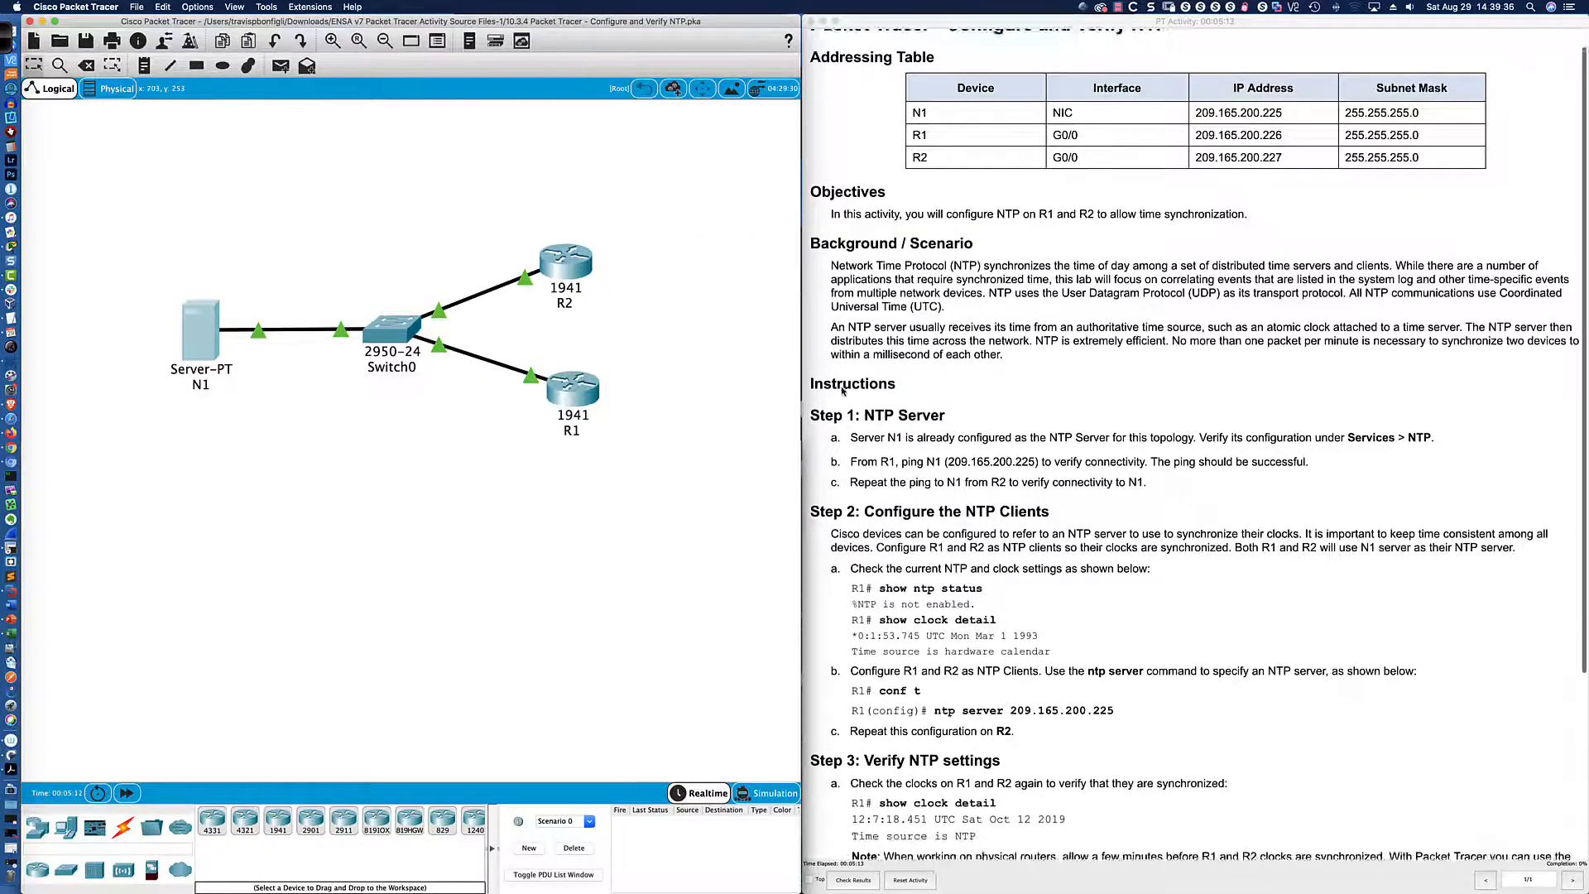
pyautogui.scroll(-4, 843, 391)
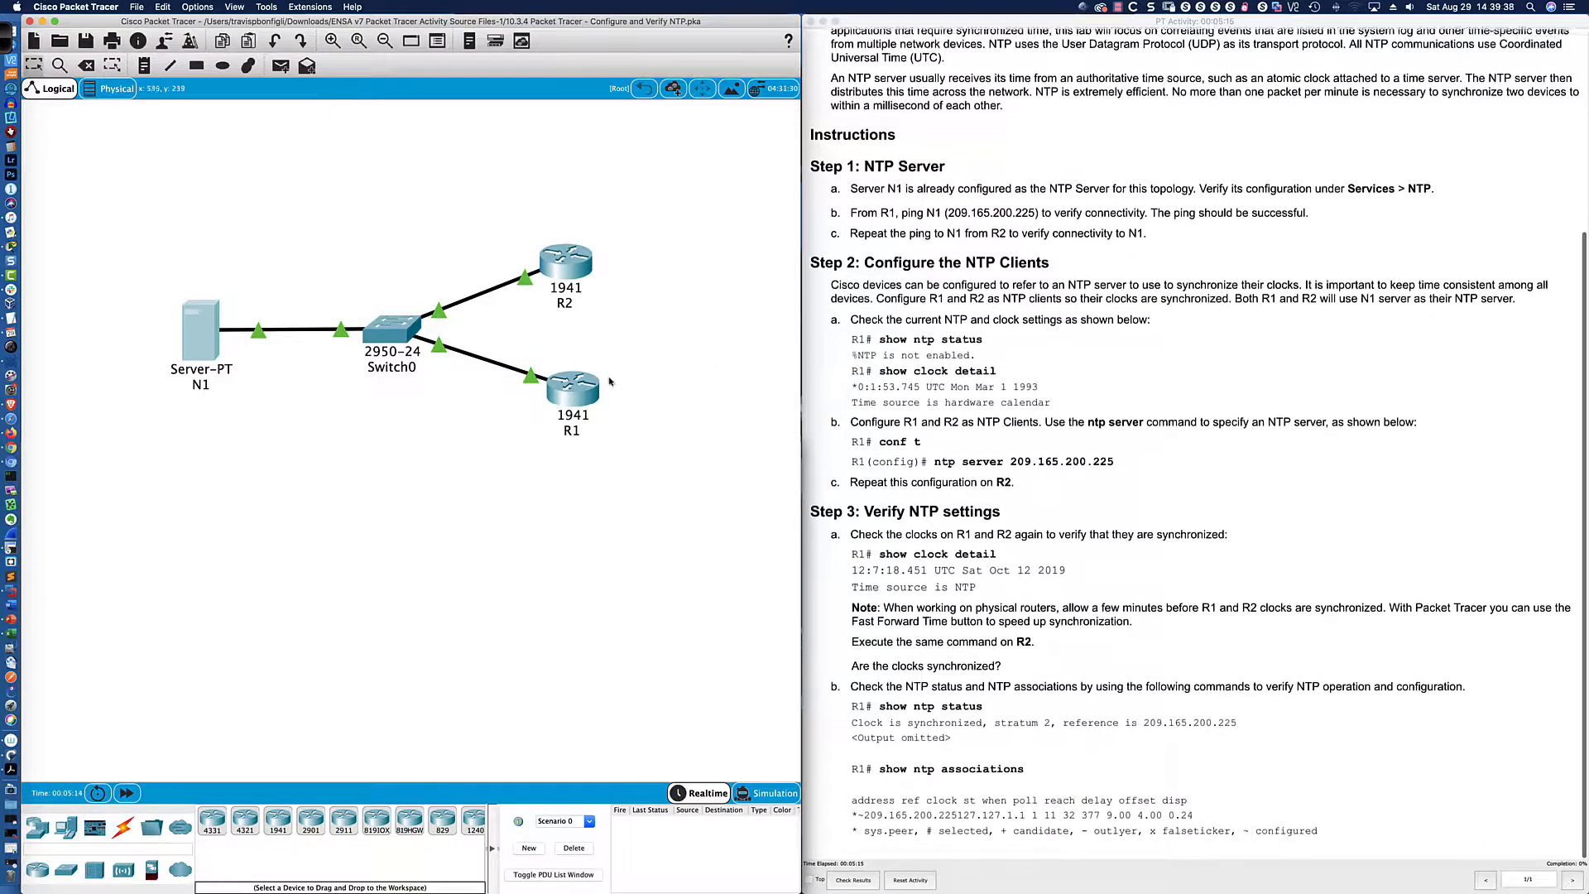
pyautogui.click(581, 389)
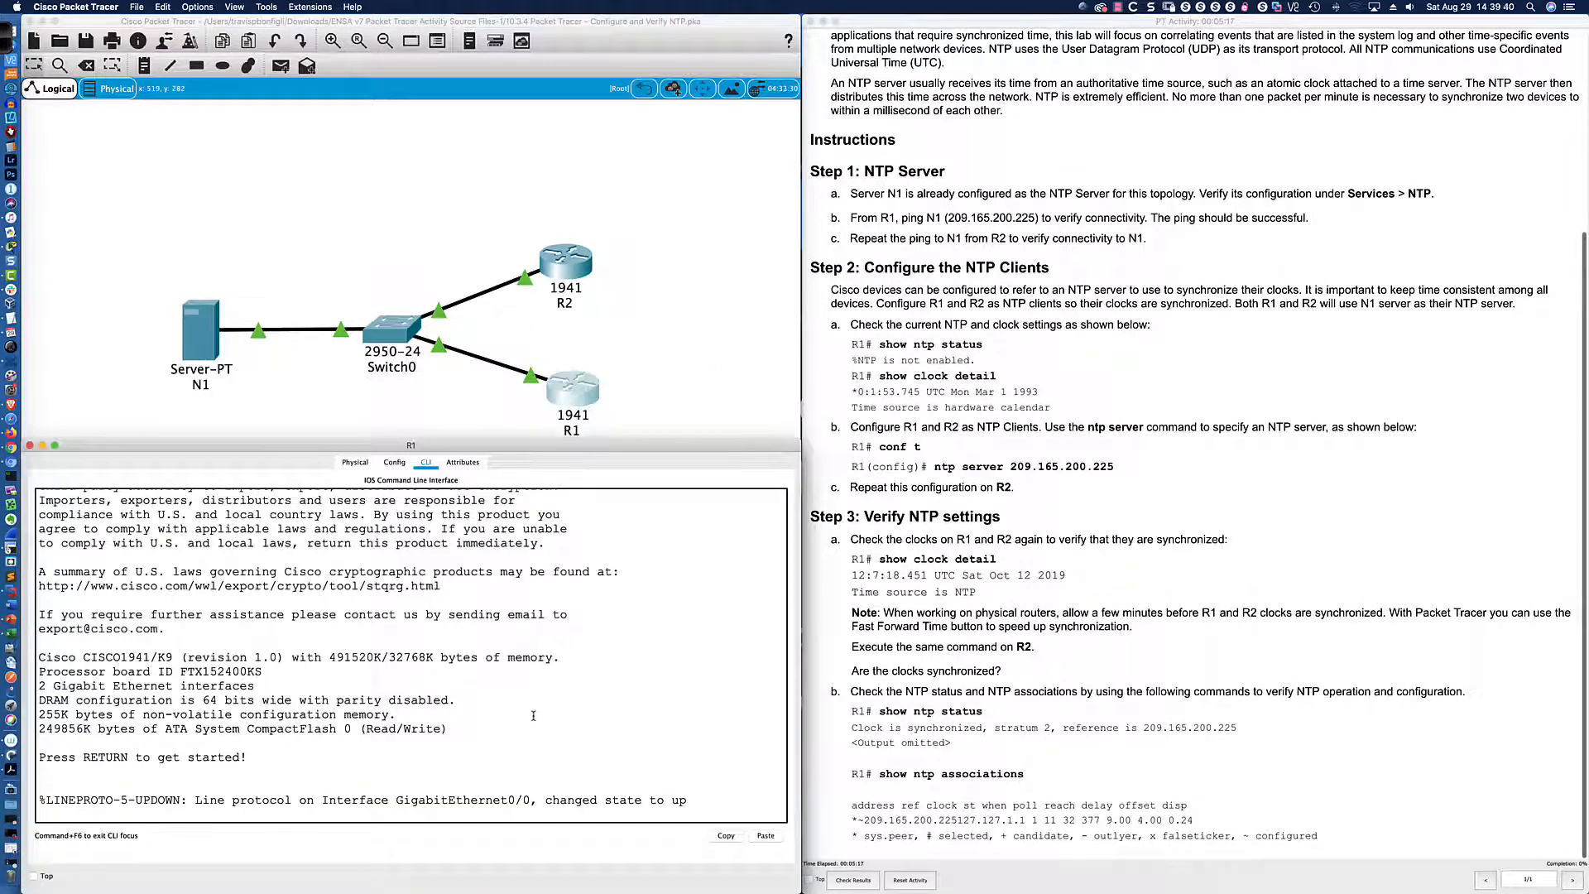
pyautogui.press('Return')
pyautogui.press('Return')
pyautogui.press('Return')
pyautogui.write('en')
pyautogui.press('Return')
pyautogui.write('ping ')
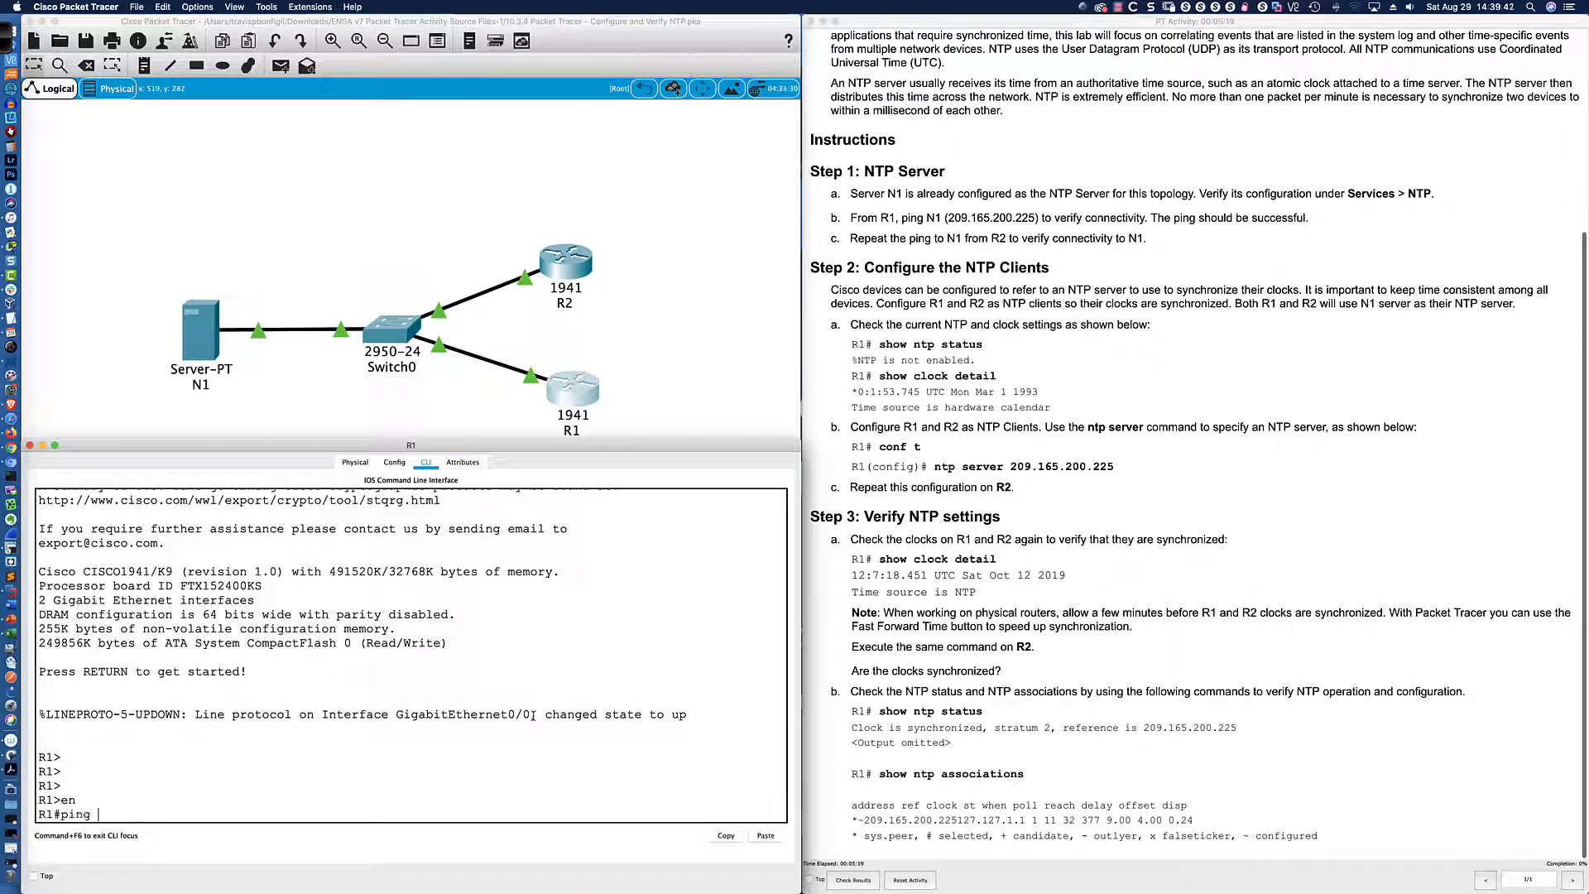
pyautogui.write('209.165.200.225')
pyautogui.press('Return')
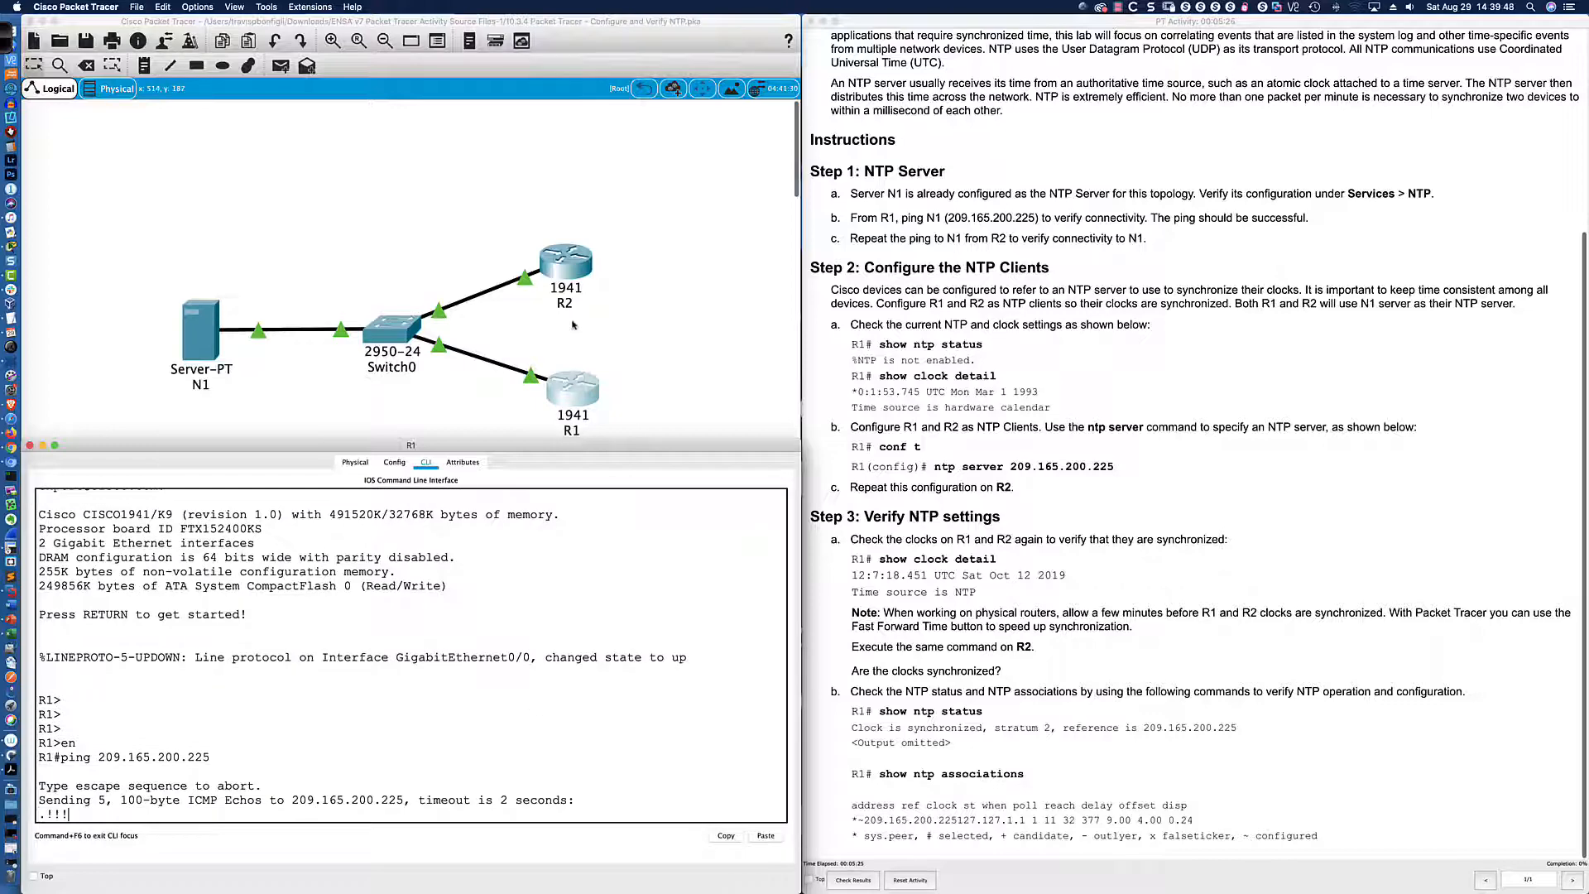
# Enter privileged EXEC mode on router R2 and ping server N1 at 209.165.200.225.
pyautogui.click(569, 268)
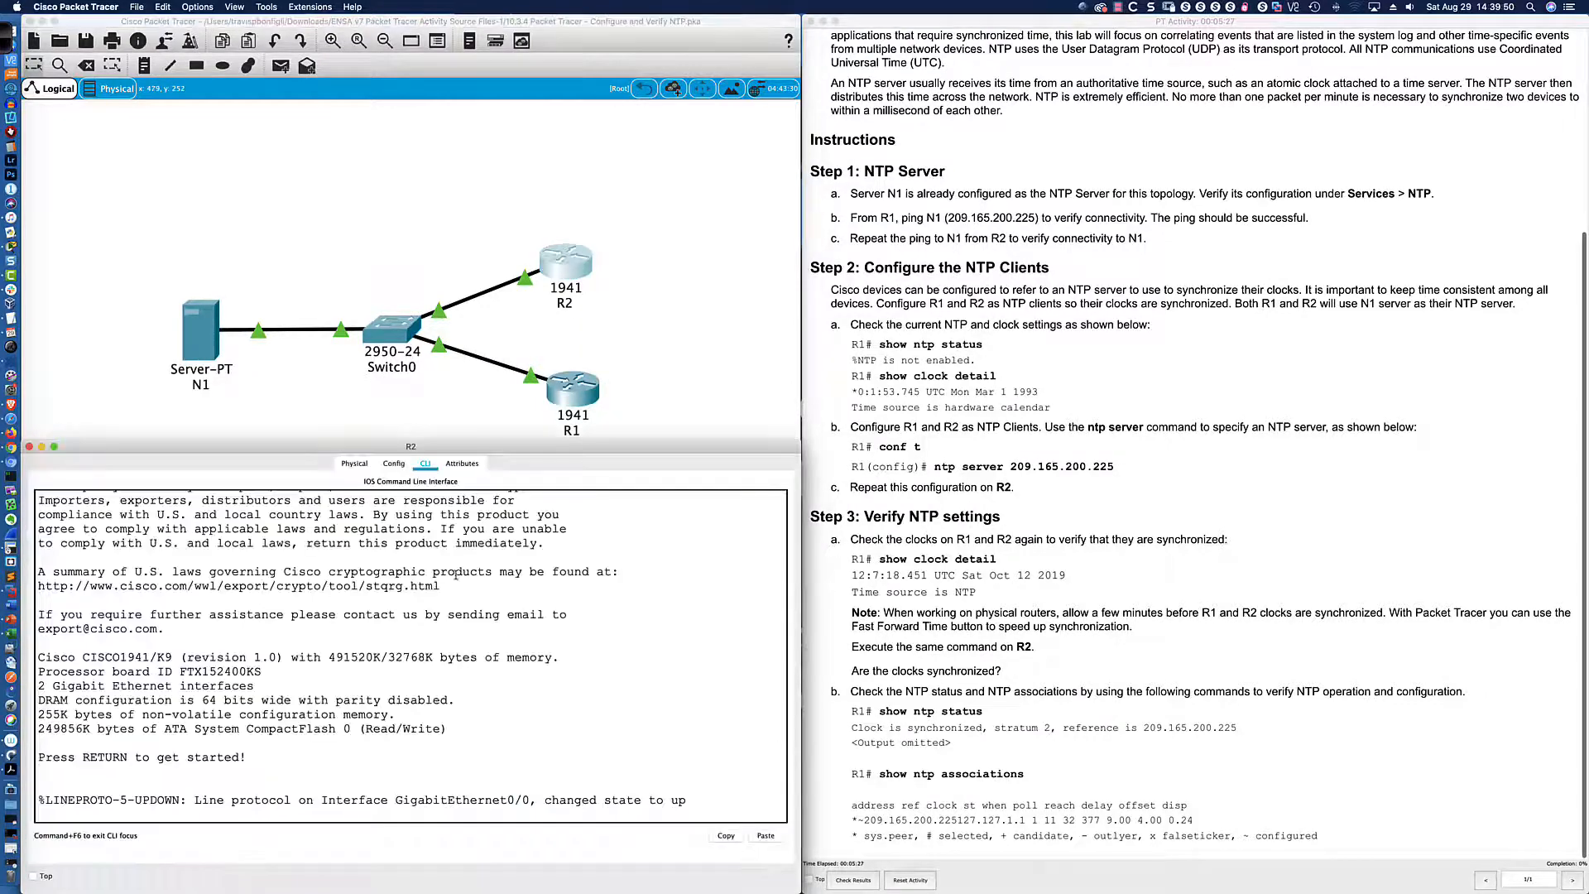
pyautogui.press('Return')
pyautogui.press('Return')
pyautogui.press('Return')
pyautogui.press('Return')
pyautogui.write('en')
pyautogui.press('Return')
pyautogui.write('ping 209')
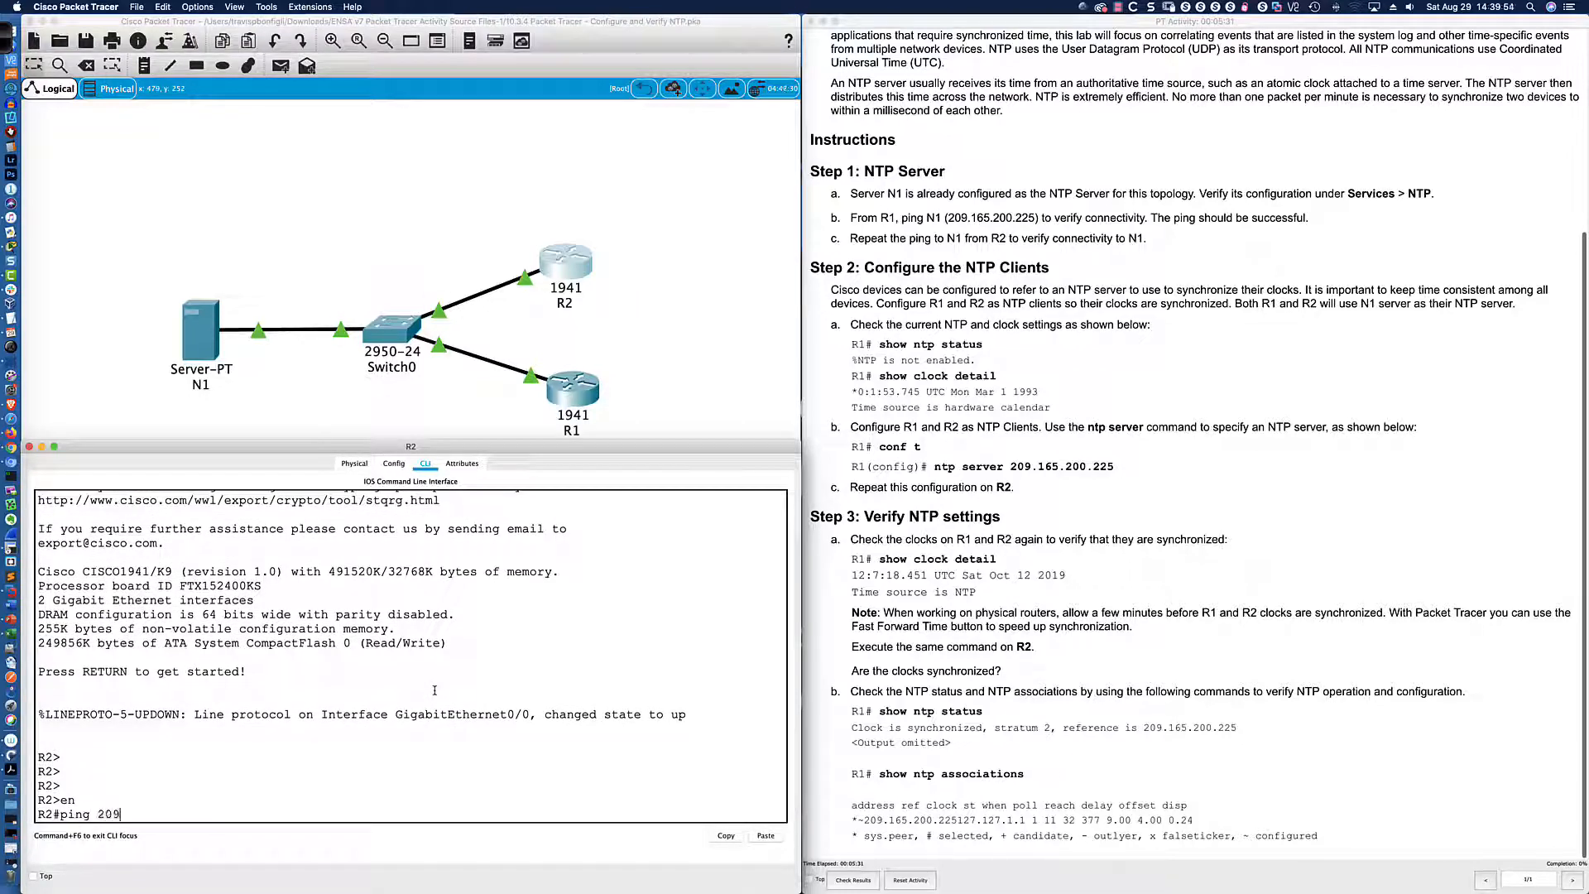
pyautogui.write('.165.200.225')
pyautogui.press('Return')
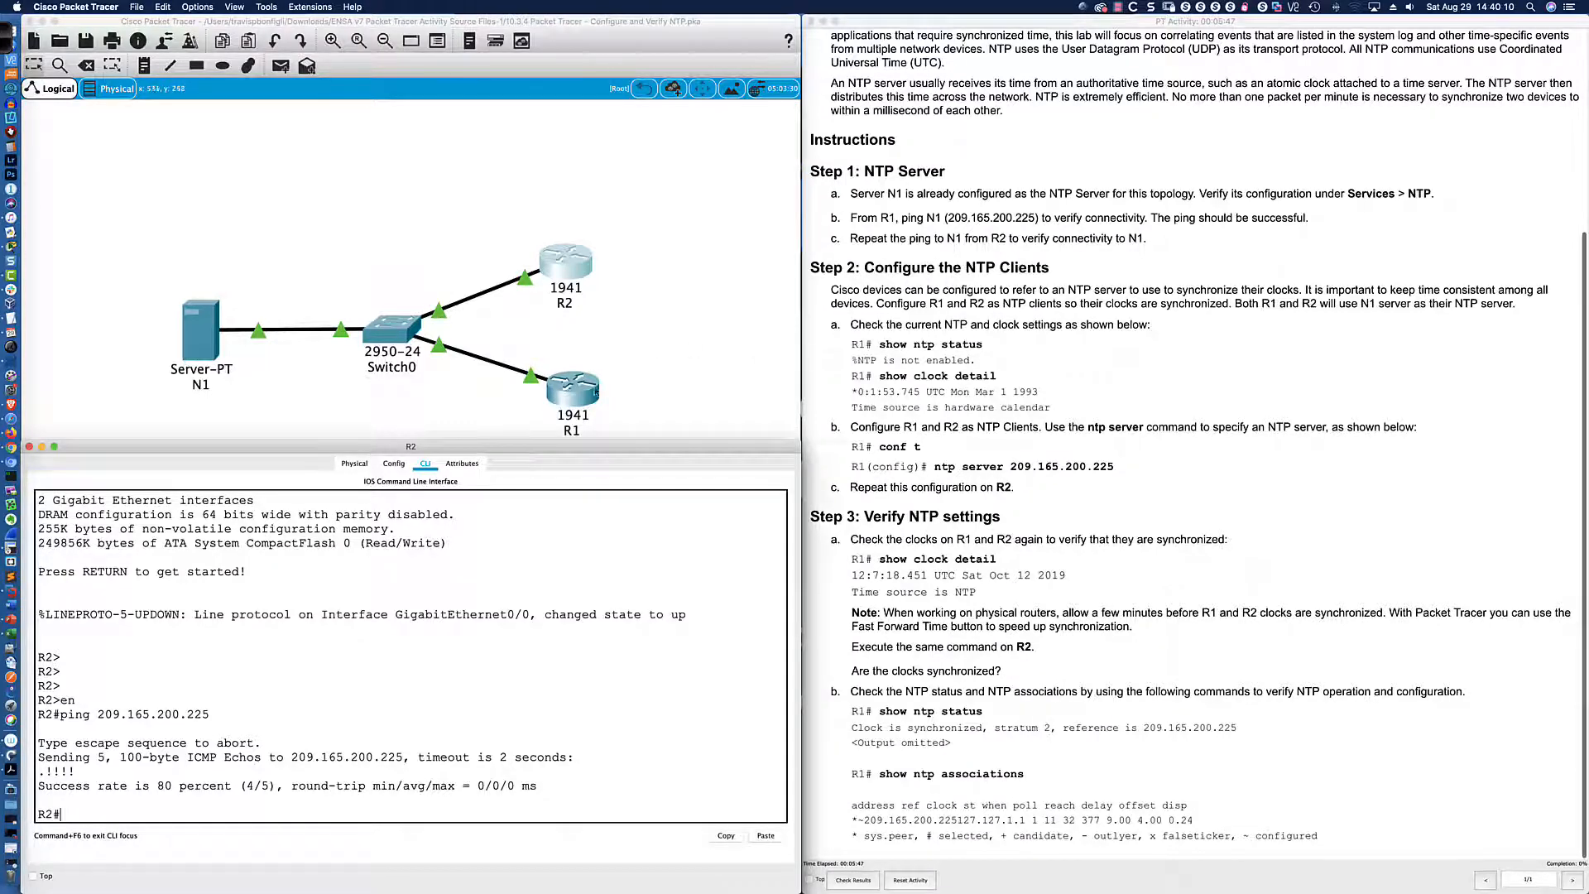
# Display the NTP status and the detailed clock information on R1.
pyautogui.click(583, 386)
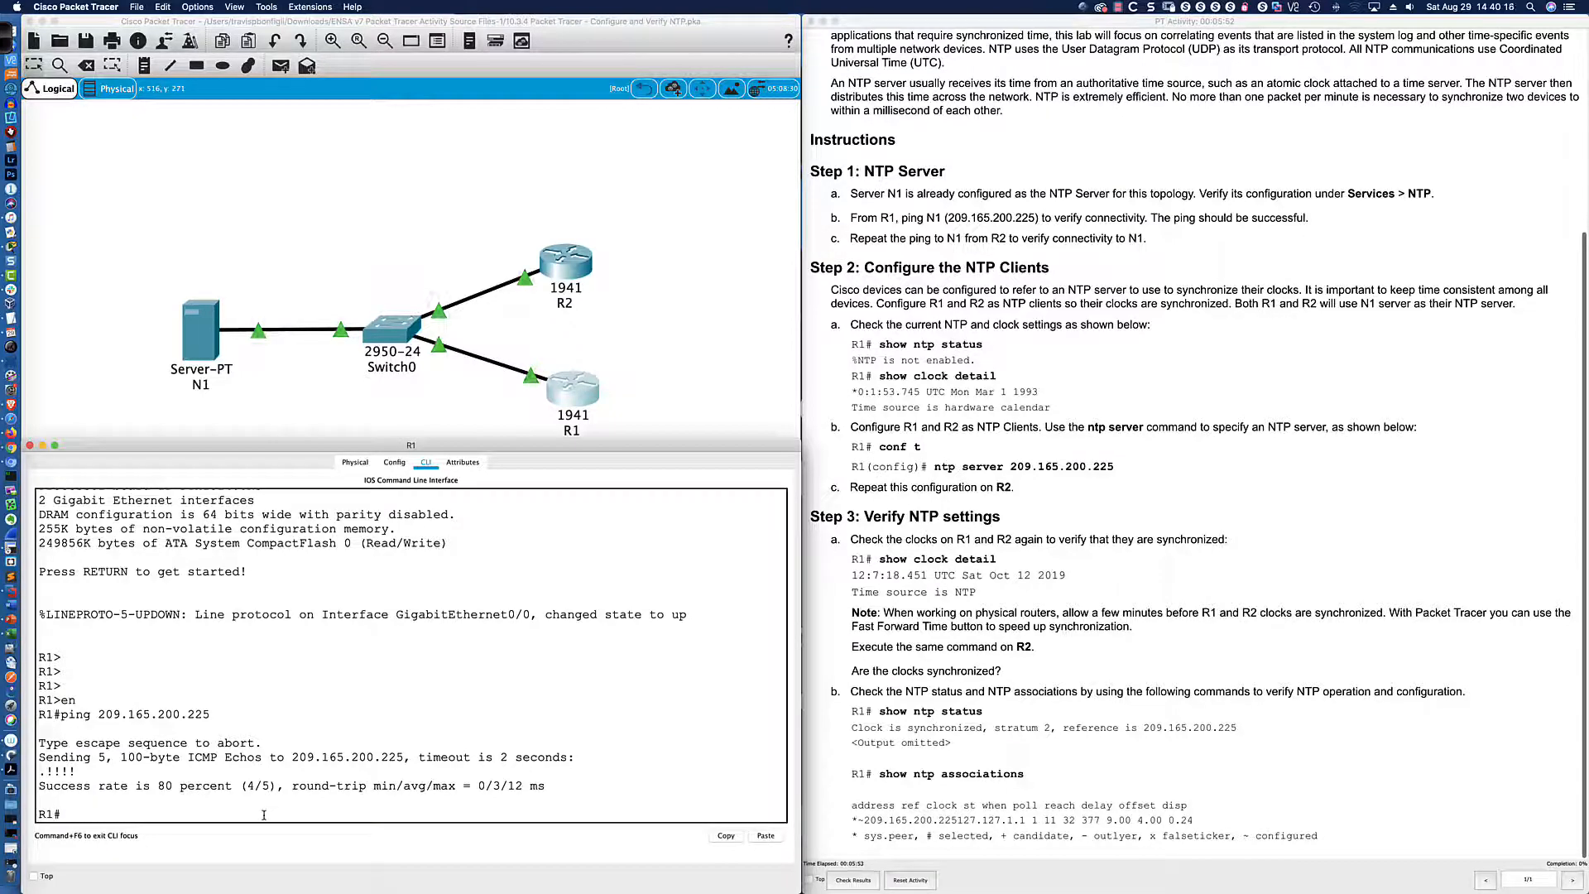
pyautogui.write('show ntp statu')
pyautogui.press('Return')
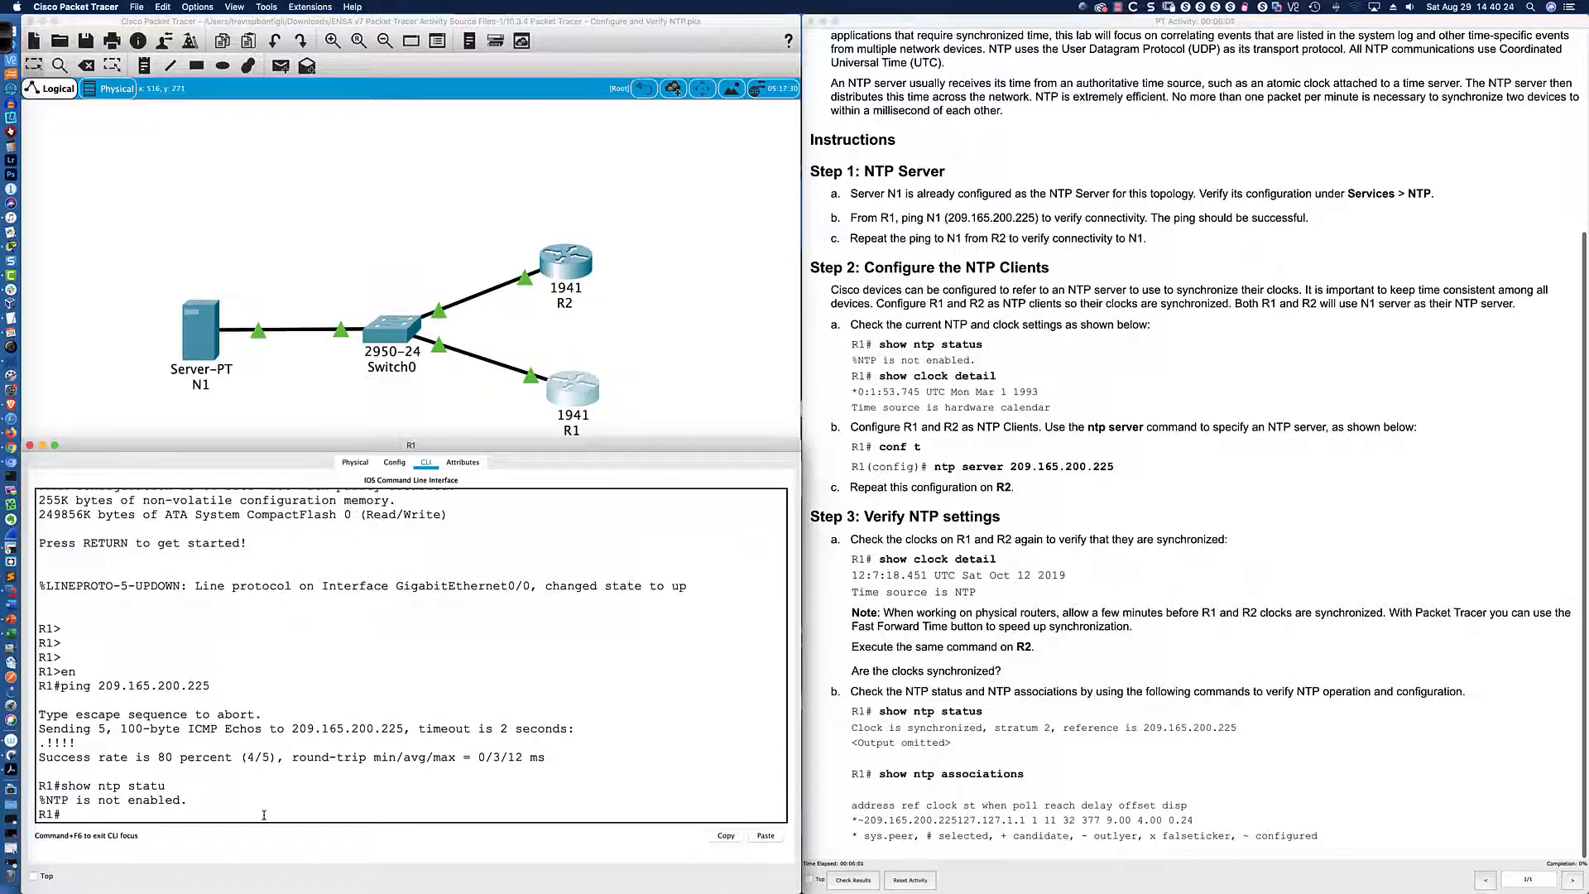
pyautogui.write('show clock det')
pyautogui.press('Tab')
pyautogui.press('Return')
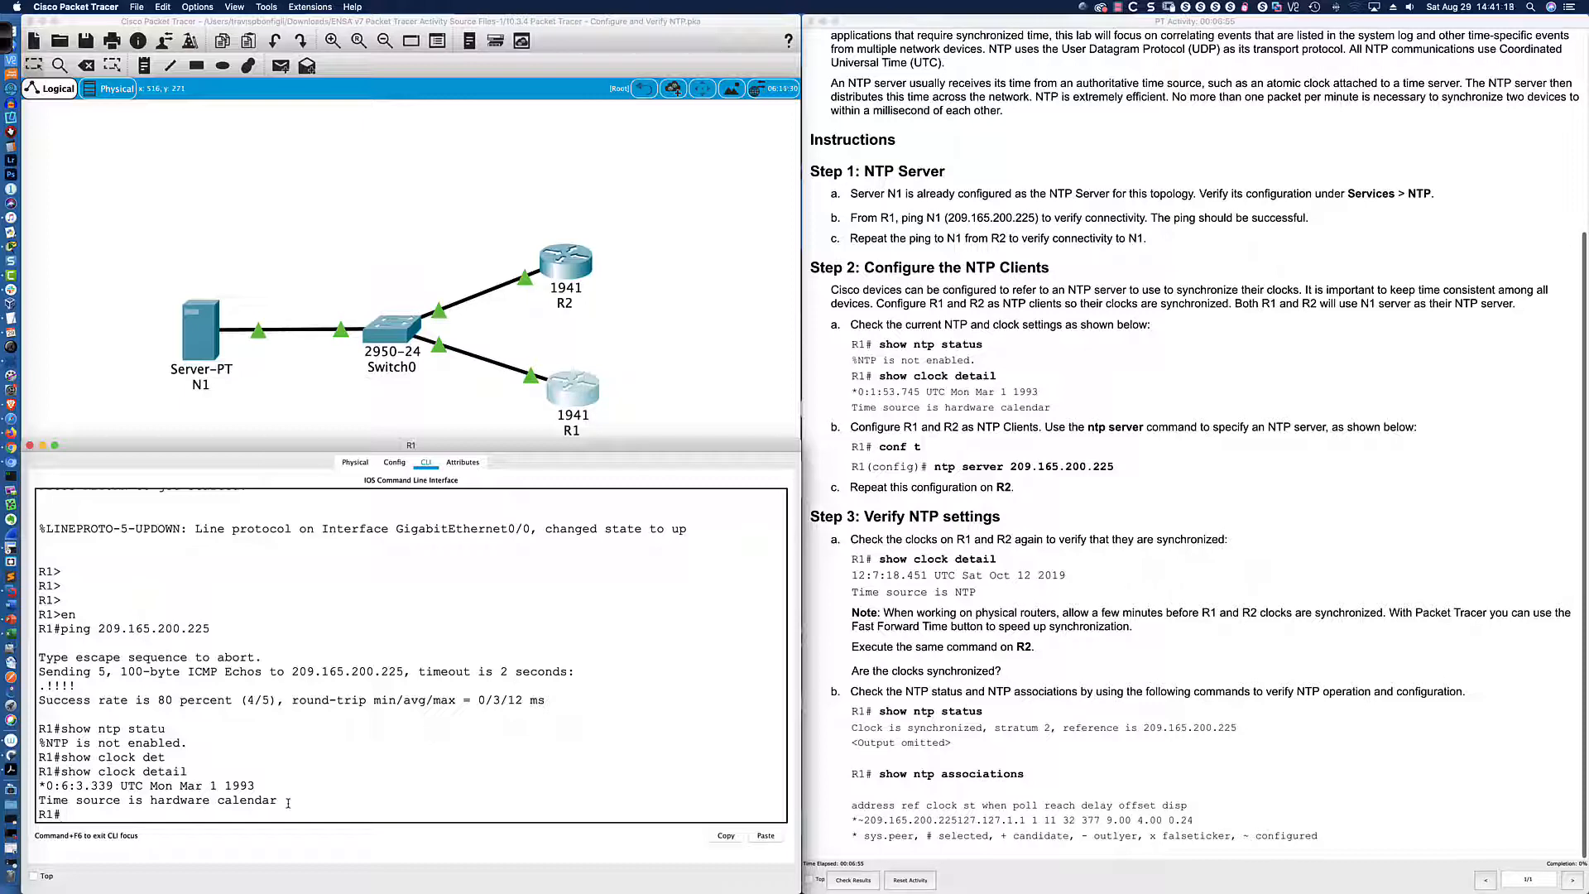
# Examine the date and time-source lines in R1's detailed clock output.
pyautogui.moveTo(257, 786); pyautogui.dragTo(35, 786)
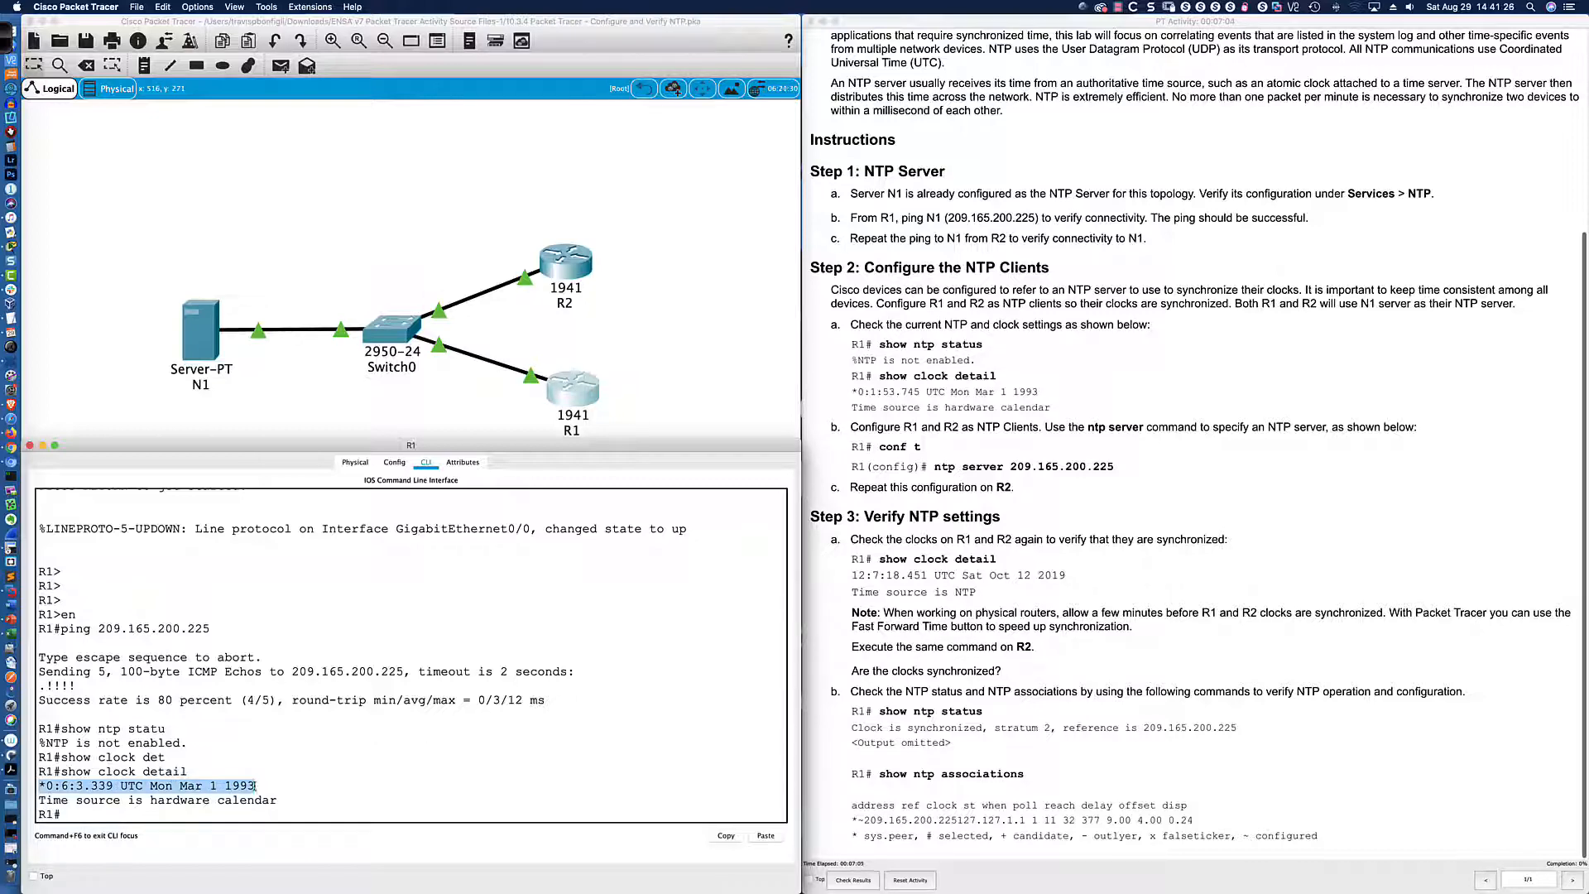
pyautogui.moveTo(255, 785); pyautogui.dragTo(40, 785)
pyautogui.click(228, 788)
pyautogui.moveTo(39, 799); pyautogui.dragTo(277, 800)
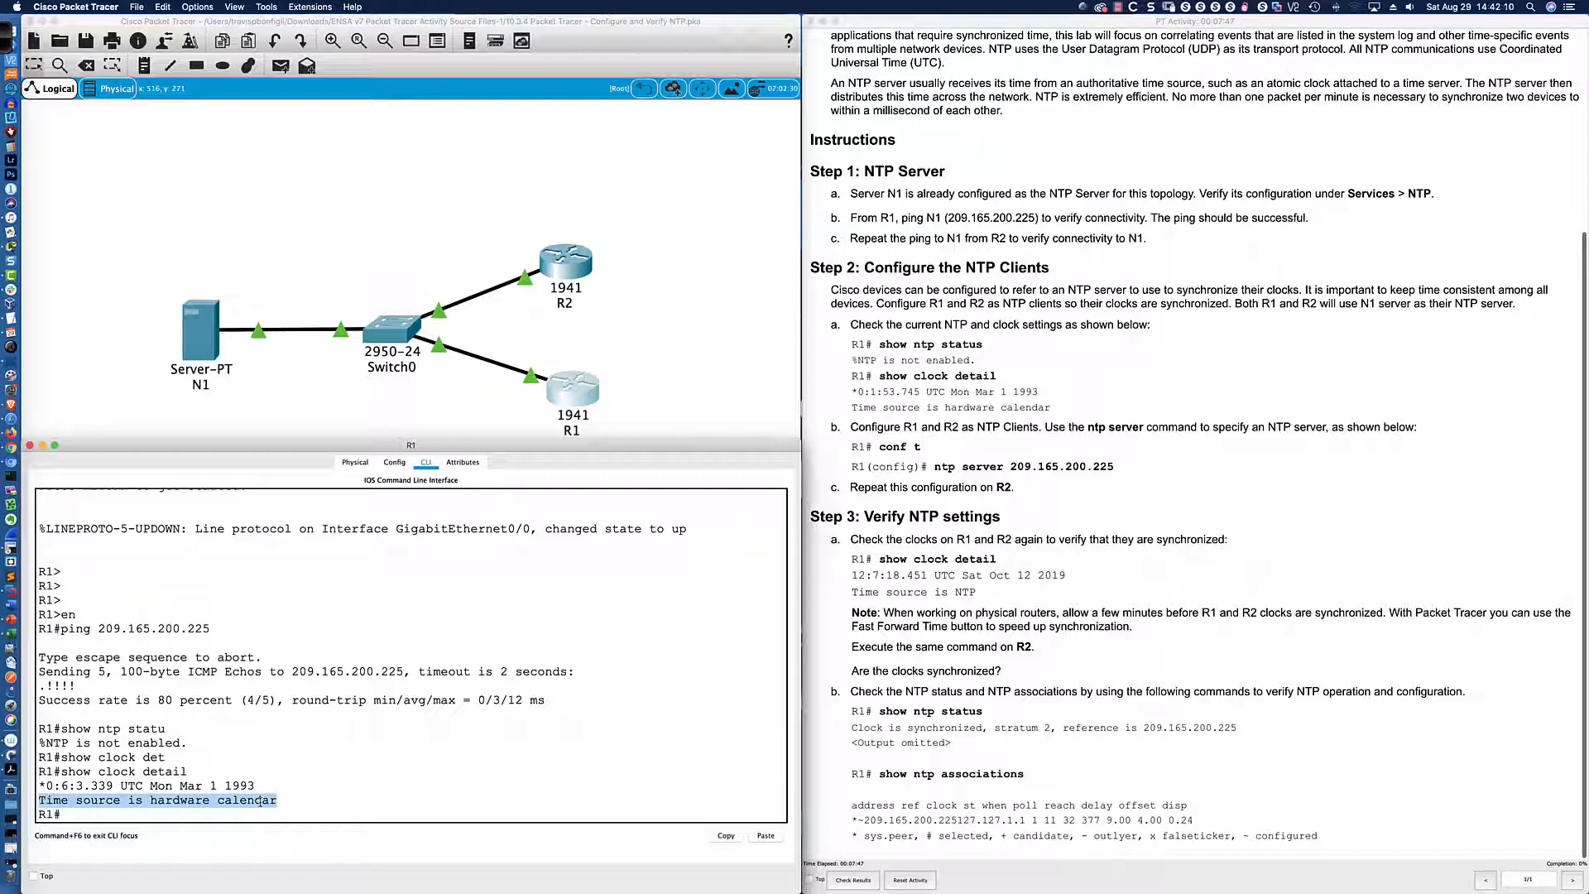
pyautogui.moveTo(256, 786); pyautogui.dragTo(38, 786)
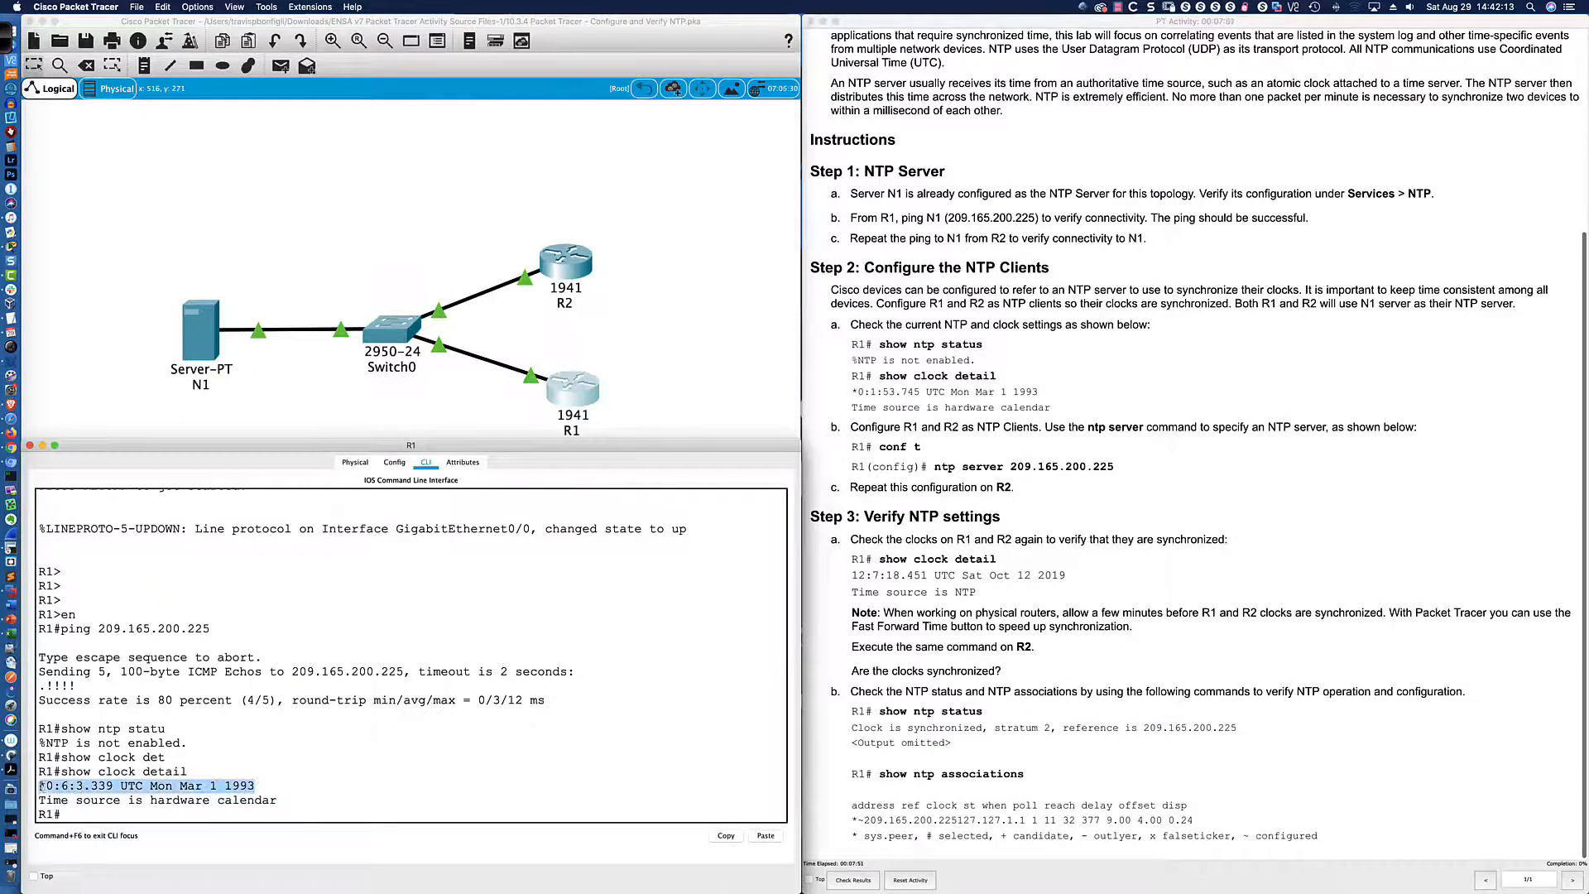
pyautogui.click(86, 816)
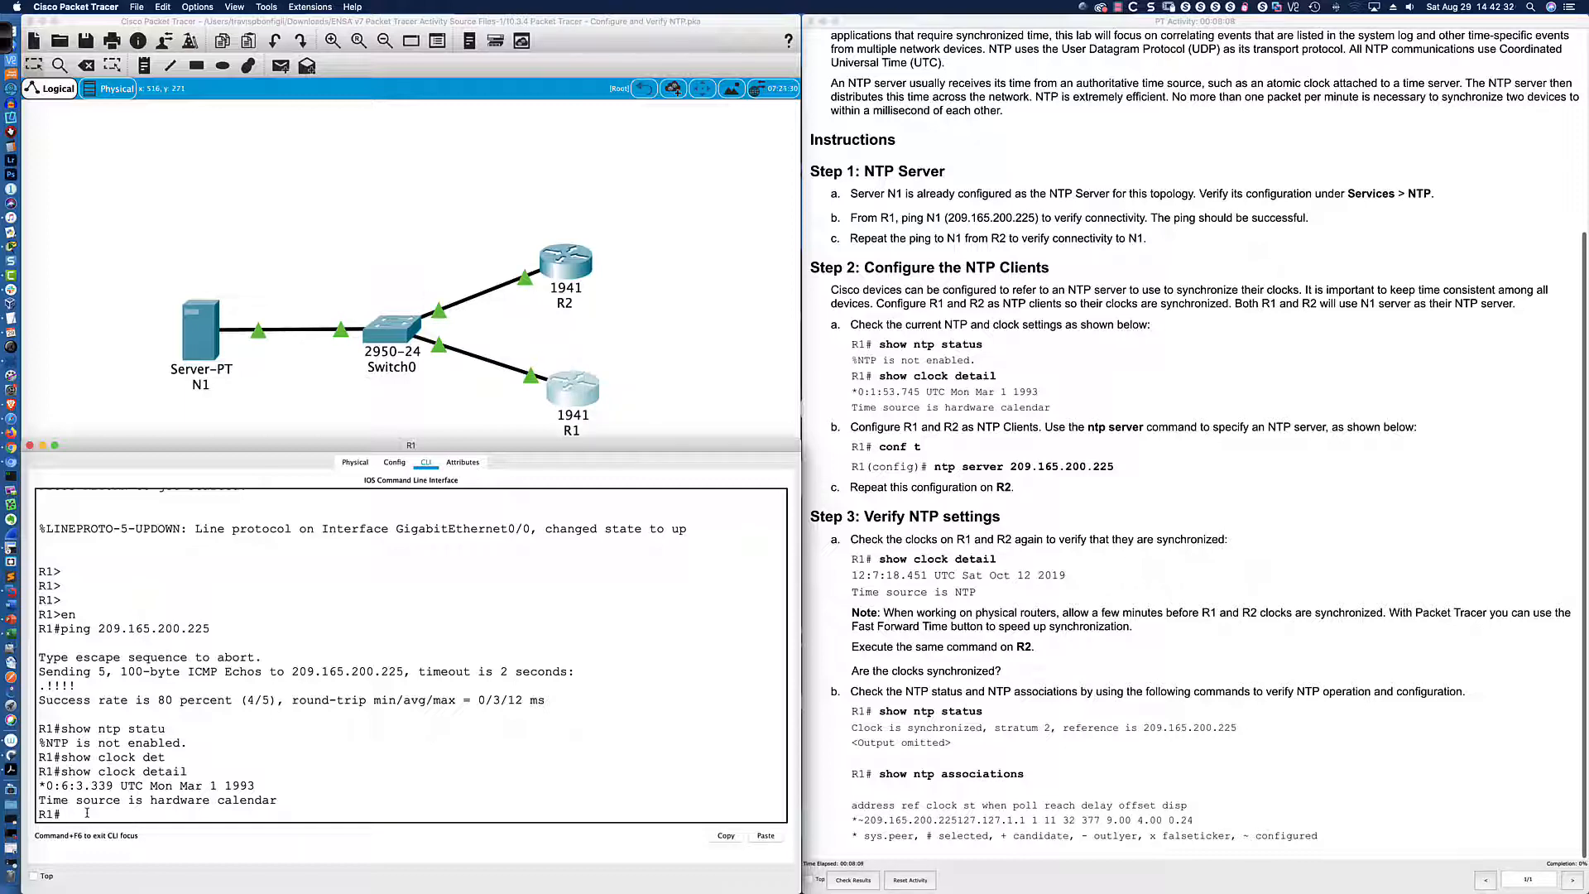
# Display R1's clock without the detail option and compare it with the earlier detailed output.
pyautogui.press('Return')
pyautogui.write('sh clock')
pyautogui.press('Return')
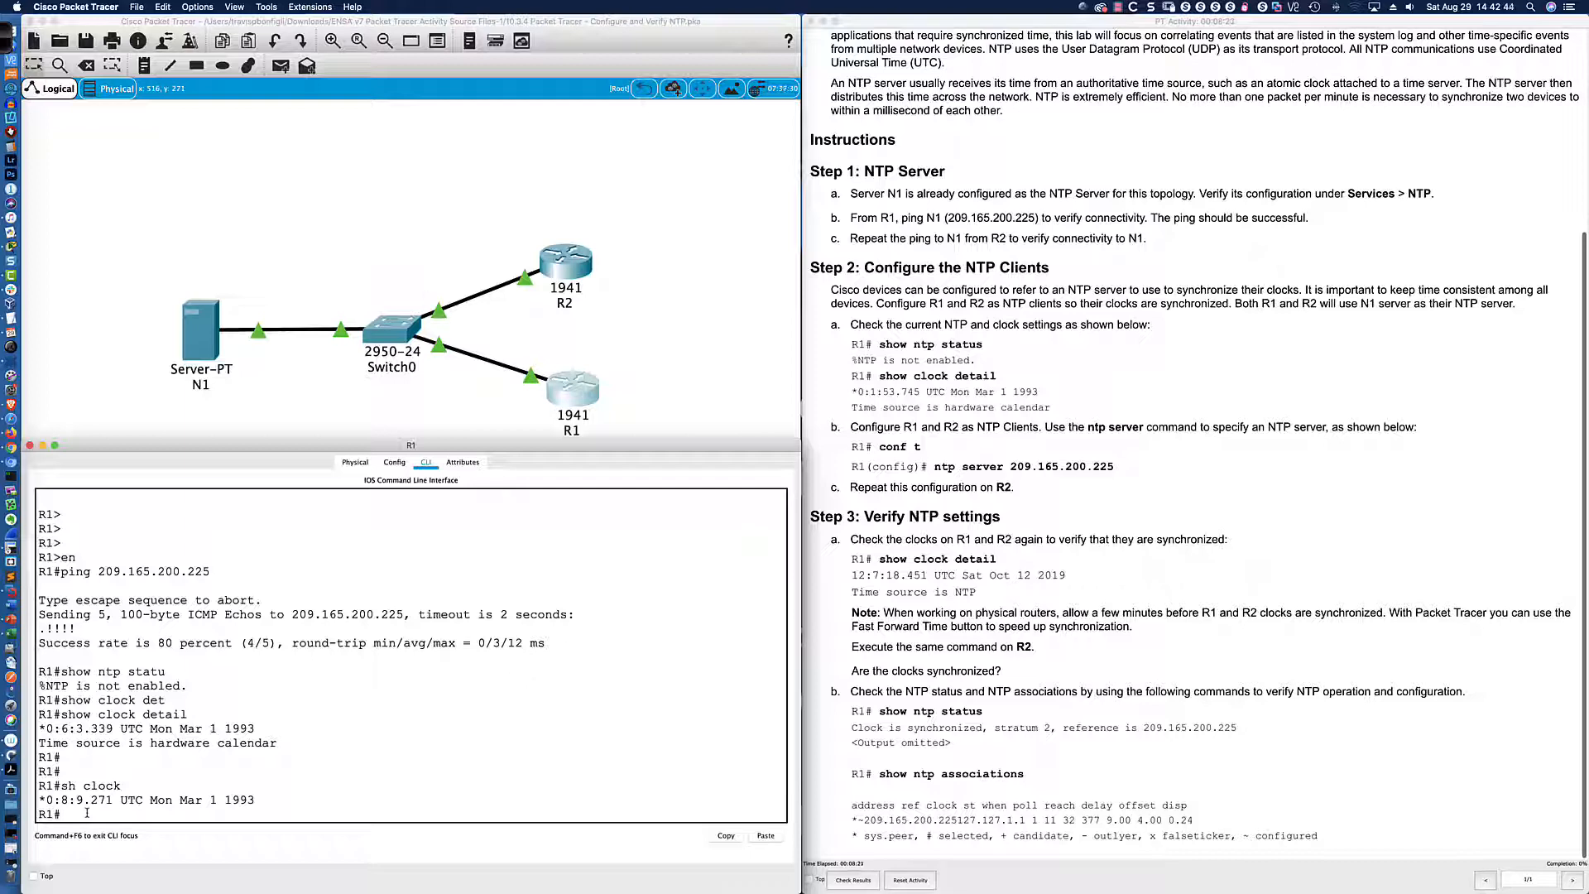
pyautogui.moveTo(55, 713); pyautogui.dragTo(279, 743)
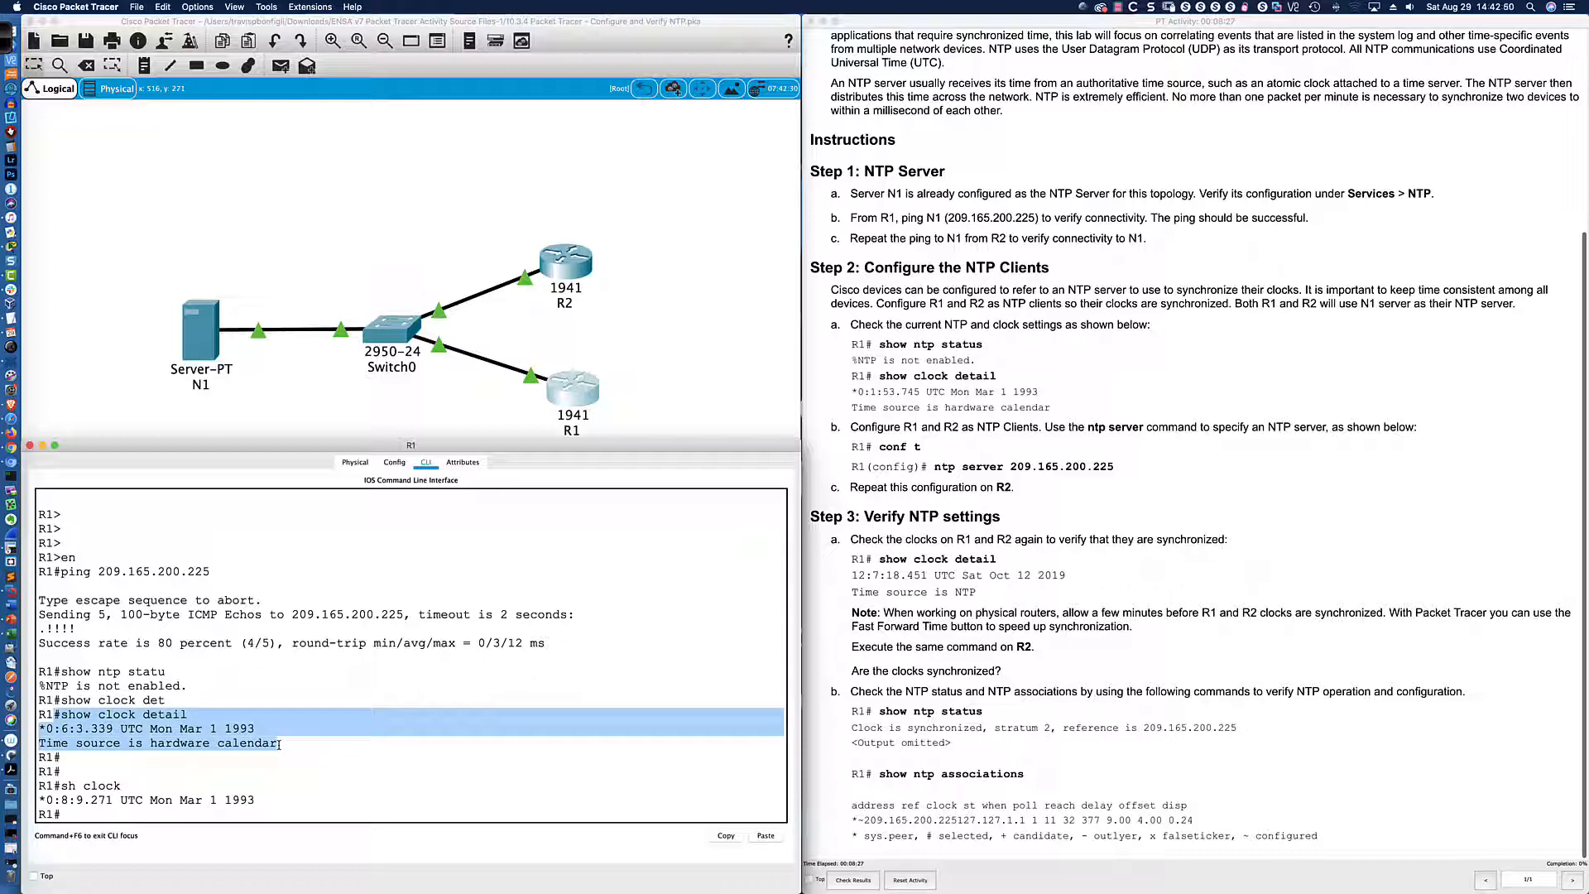
pyautogui.moveTo(38, 783); pyautogui.dragTo(253, 800)
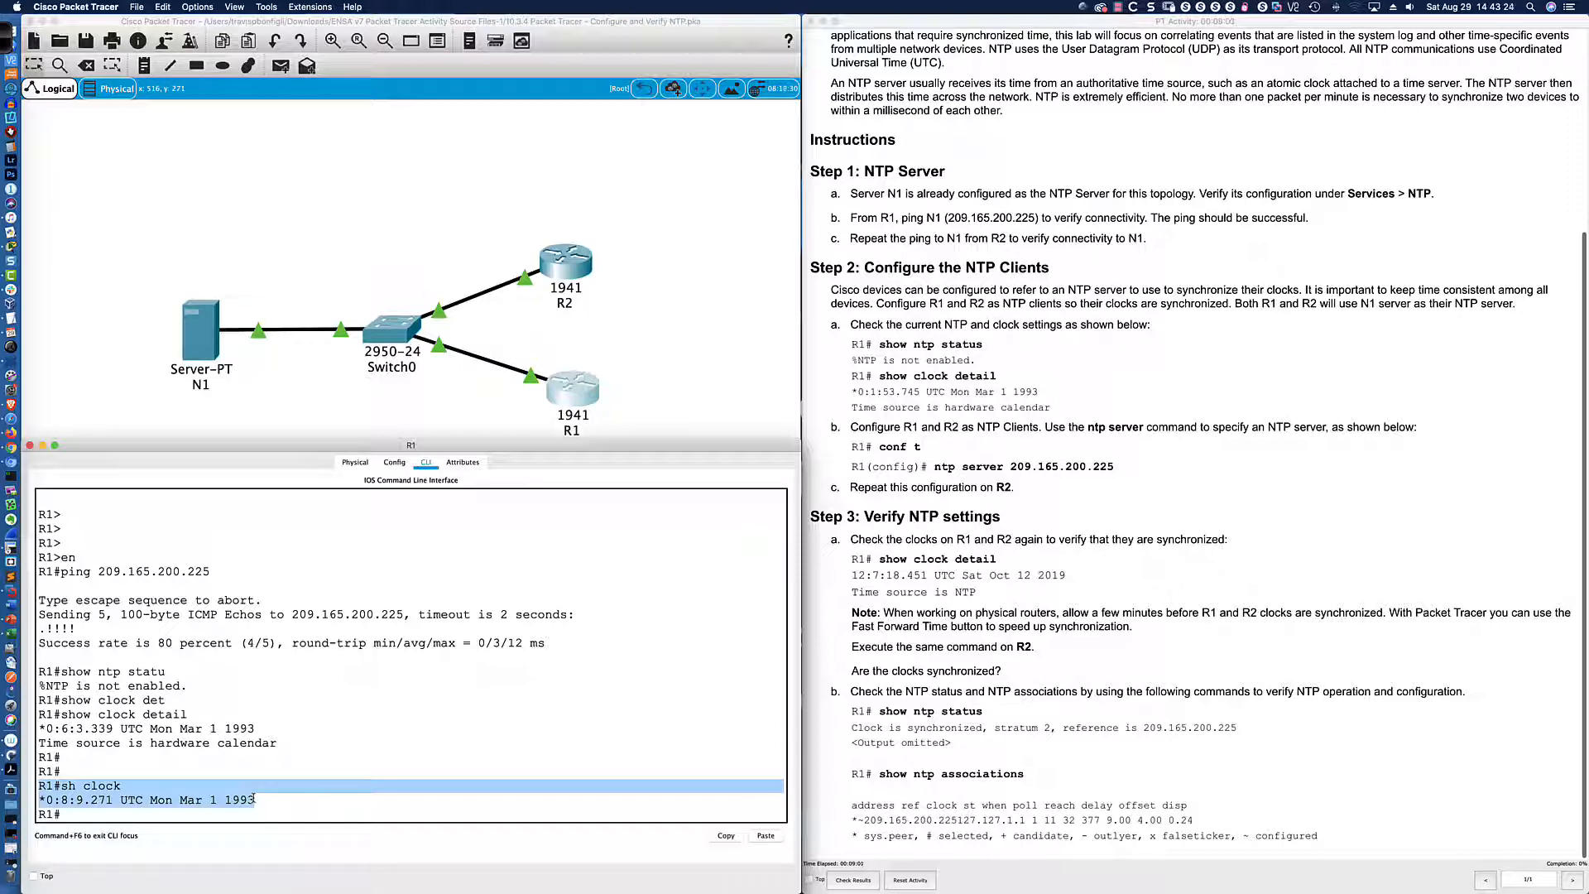
# Configure R1 to use 209.165.200.225 as its NTP server, exit configuration mode and save the configuration.
pyautogui.press('Return')
pyautogui.press('Return')
pyautogui.press('Return')
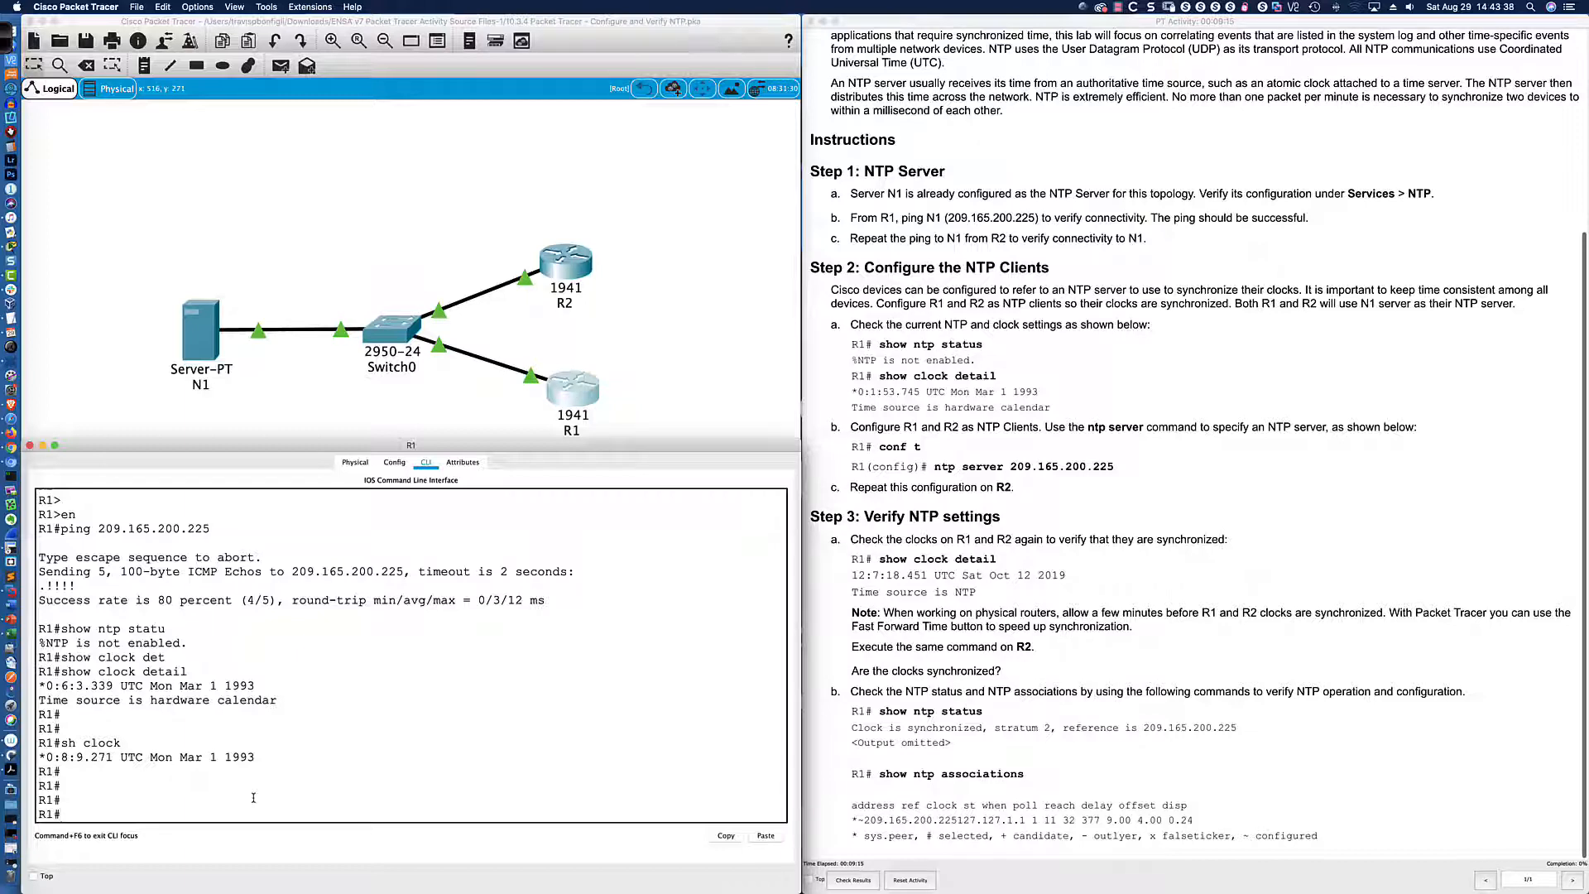
pyautogui.write('conf t')
pyautogui.press('Return')
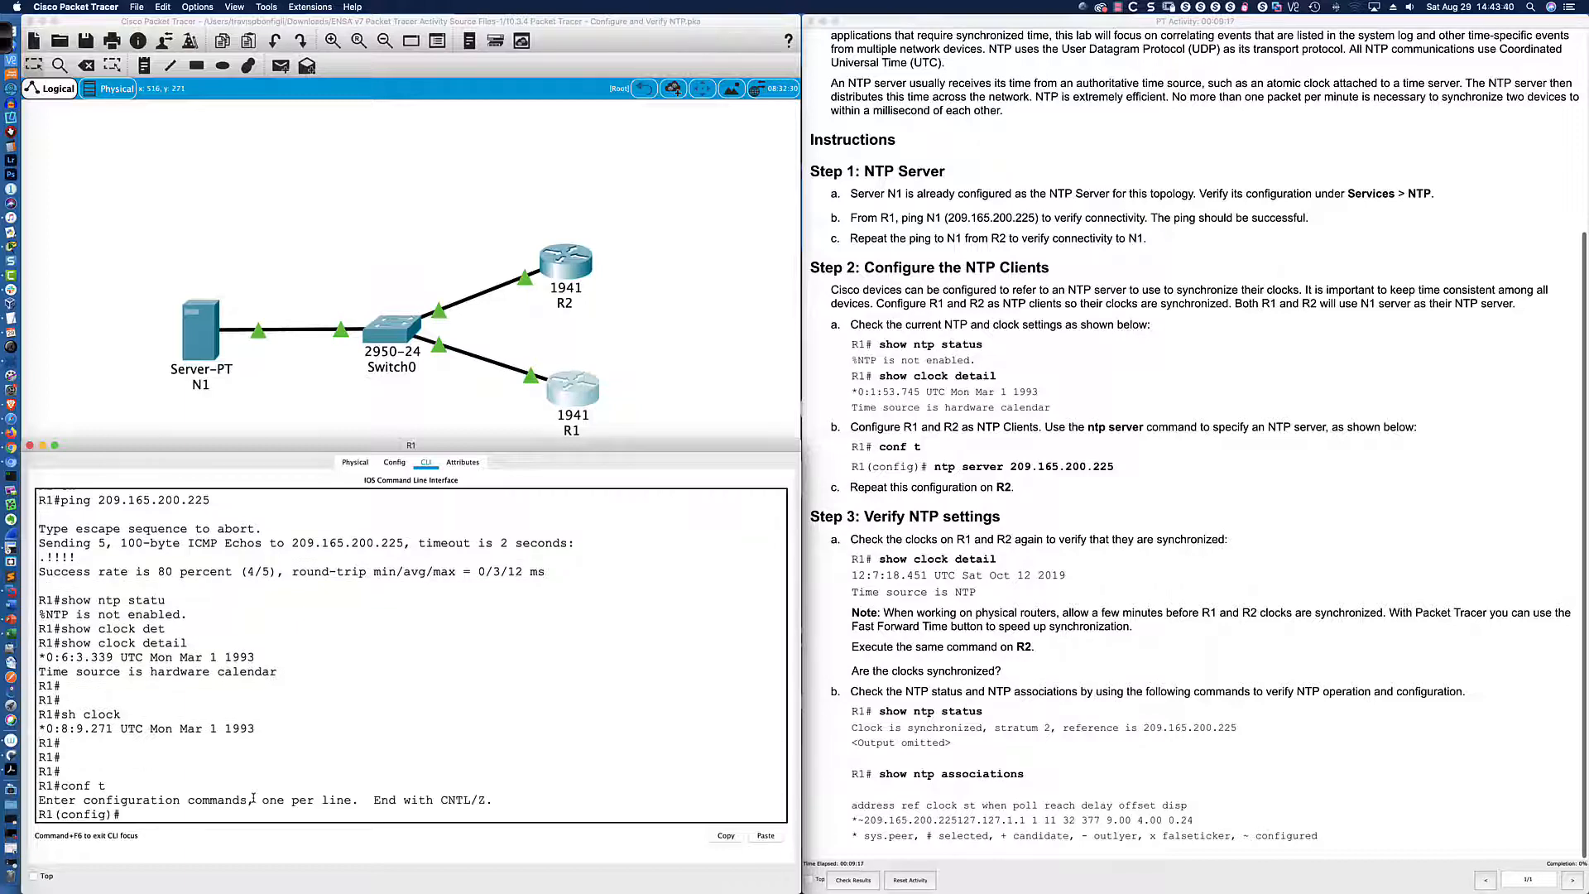
pyautogui.write('ntp server 209.165.200.225')
pyautogui.press('Return')
pyautogui.write('e')
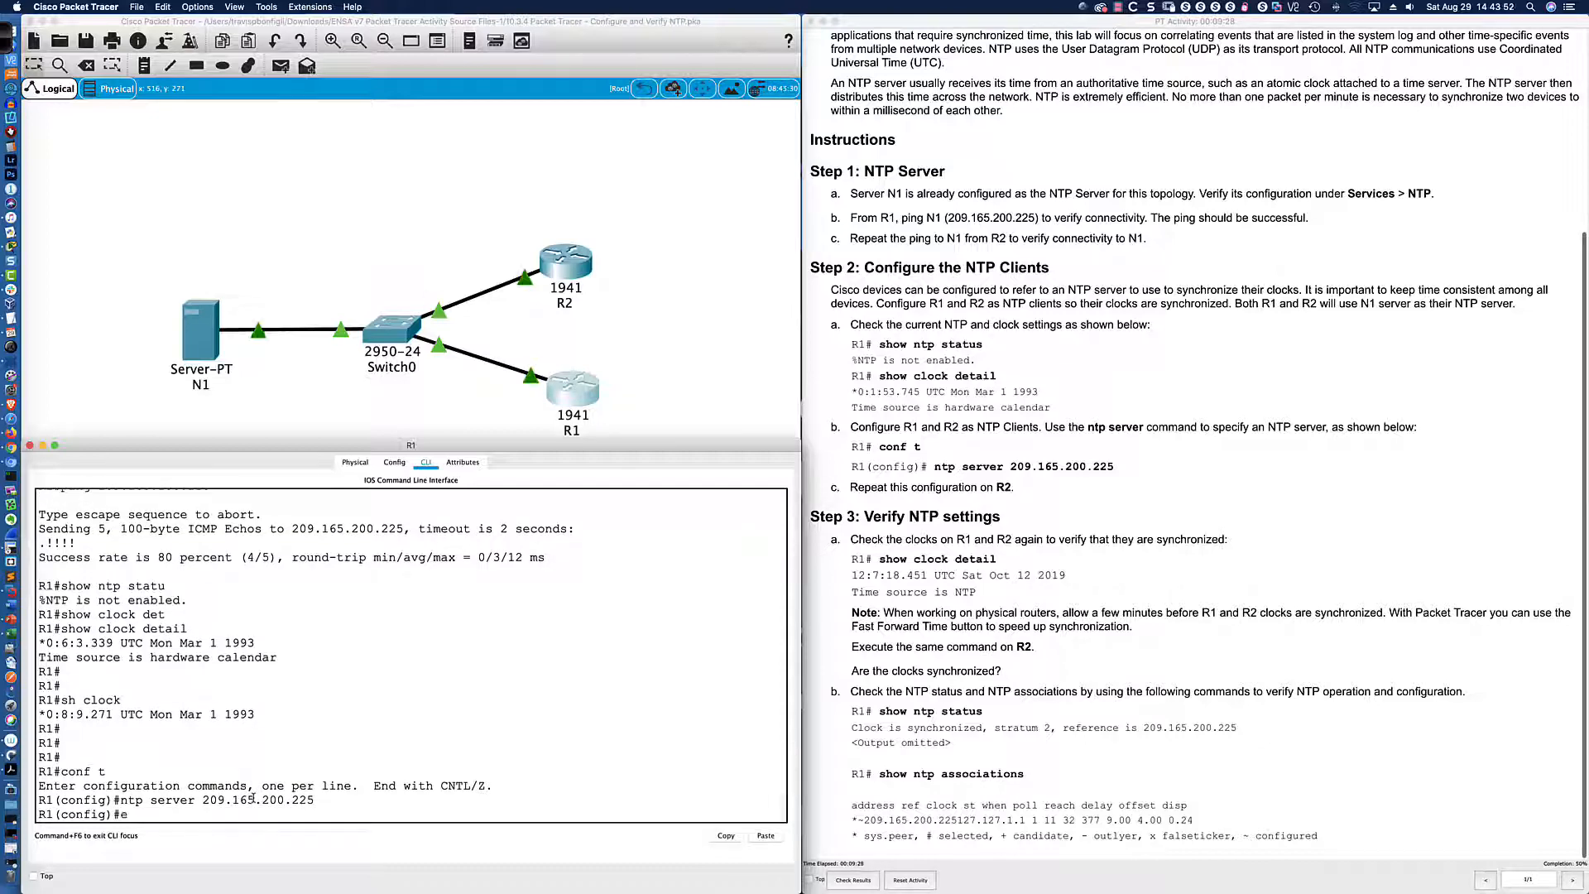
pyautogui.write('nd')
pyautogui.press('Return')
pyautogui.write('wri mem')
pyautogui.press('Return')
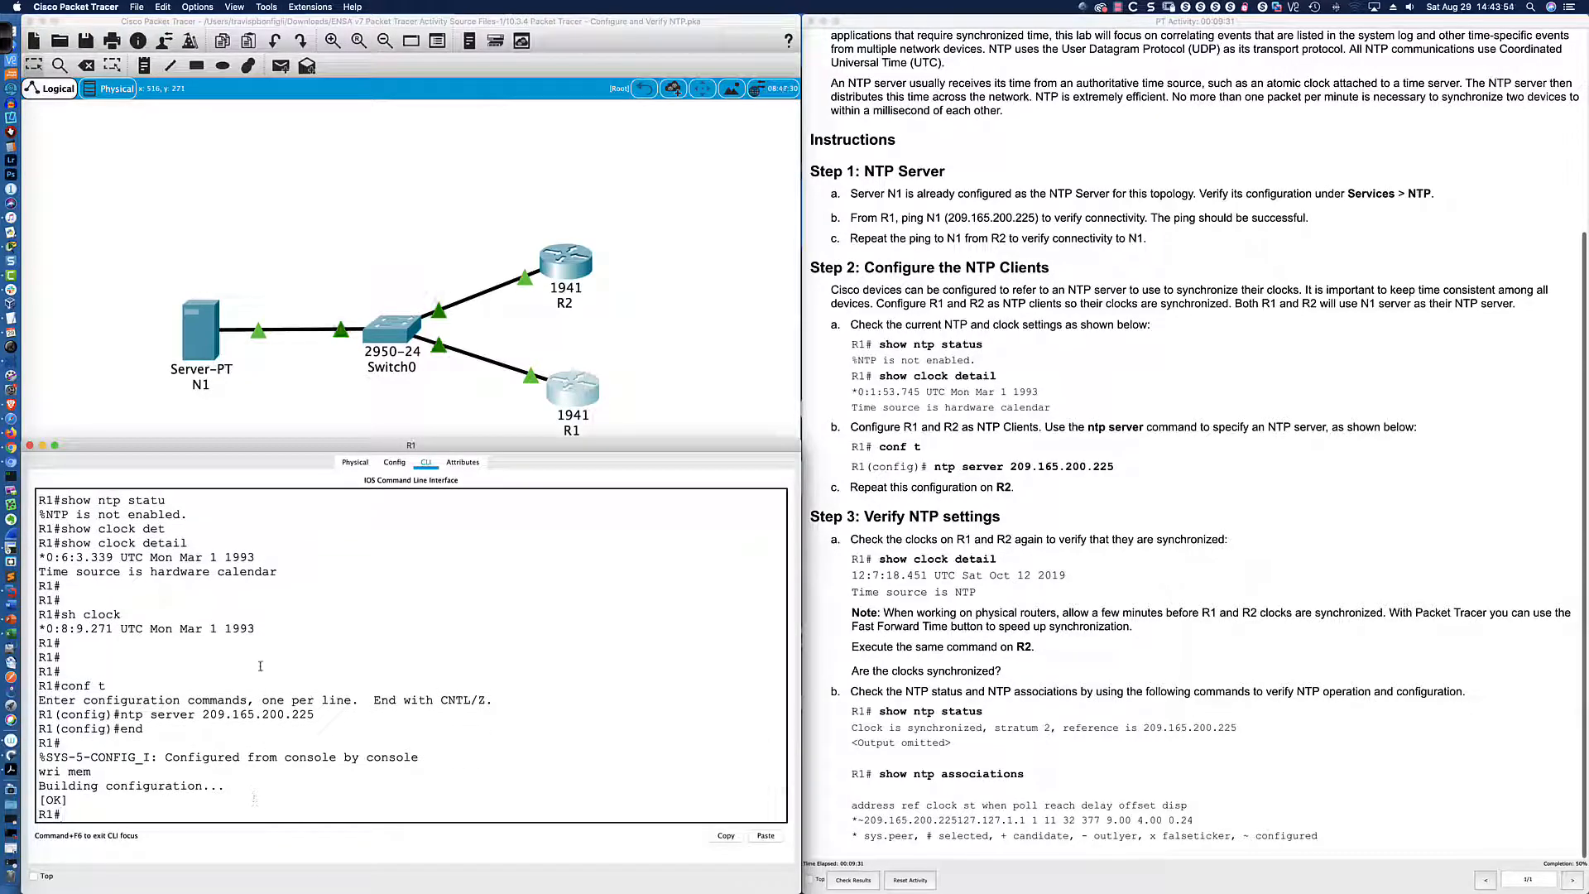
# Switch to router R2's command line and bring up a fresh privileged prompt.
pyautogui.click(561, 275)
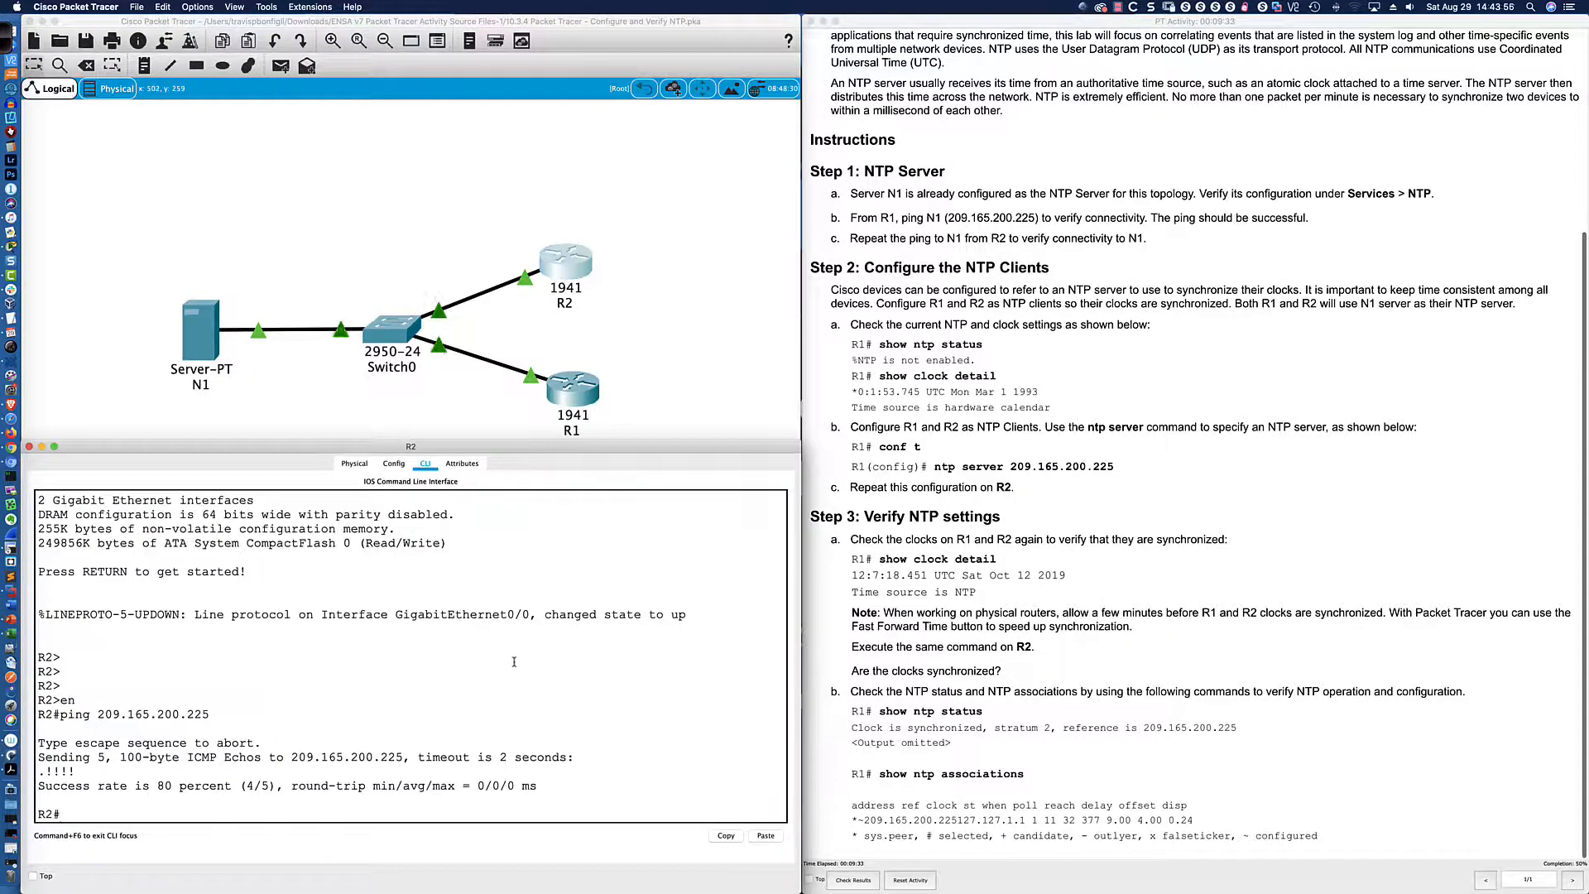
pyautogui.press('Return')
pyautogui.press('Return')
pyautogui.press('Return')
# Try to set the NTP server on R2 to 2091.65.200.225 and exit configuration mode.
pyautogui.write('conf t')
pyautogui.press('Return')
pyautogui.write('ntp server 2091.65.200.225')
pyautogui.press('Return')
pyautogui.write('end')
pyautogui.press('Return')
# Recall the earlier ping to 209.165.200.225 on R2 and run it again.
pyautogui.write('conf t')
pyautogui.press('Up')
pyautogui.press('Up')
pyautogui.press('Left')
pyautogui.press('Left')
pyautogui.press('Left')
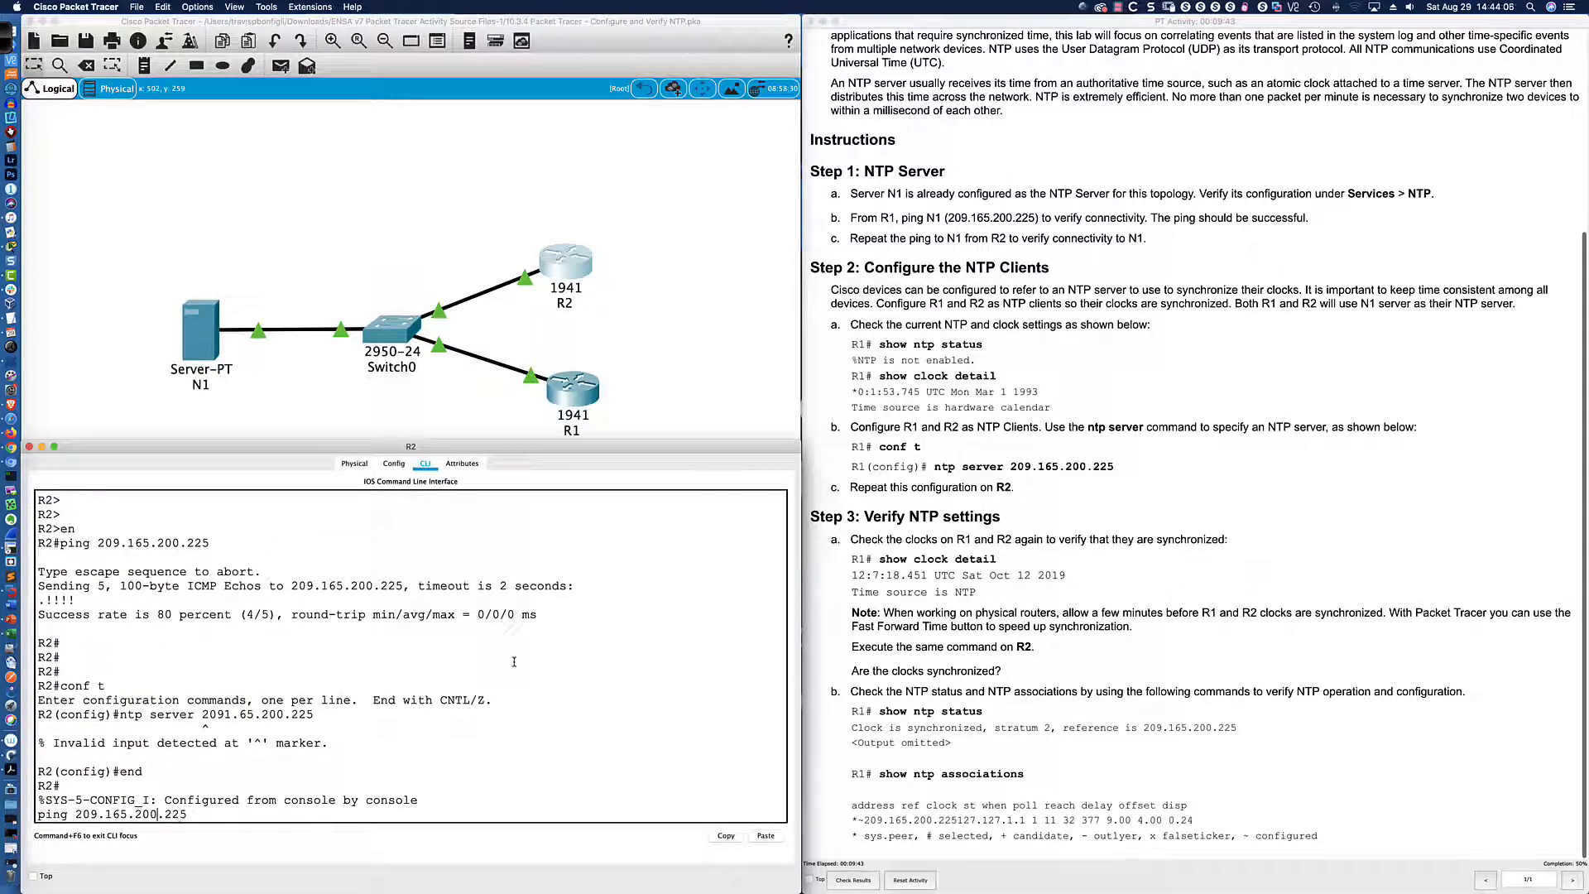
pyautogui.press('Return')
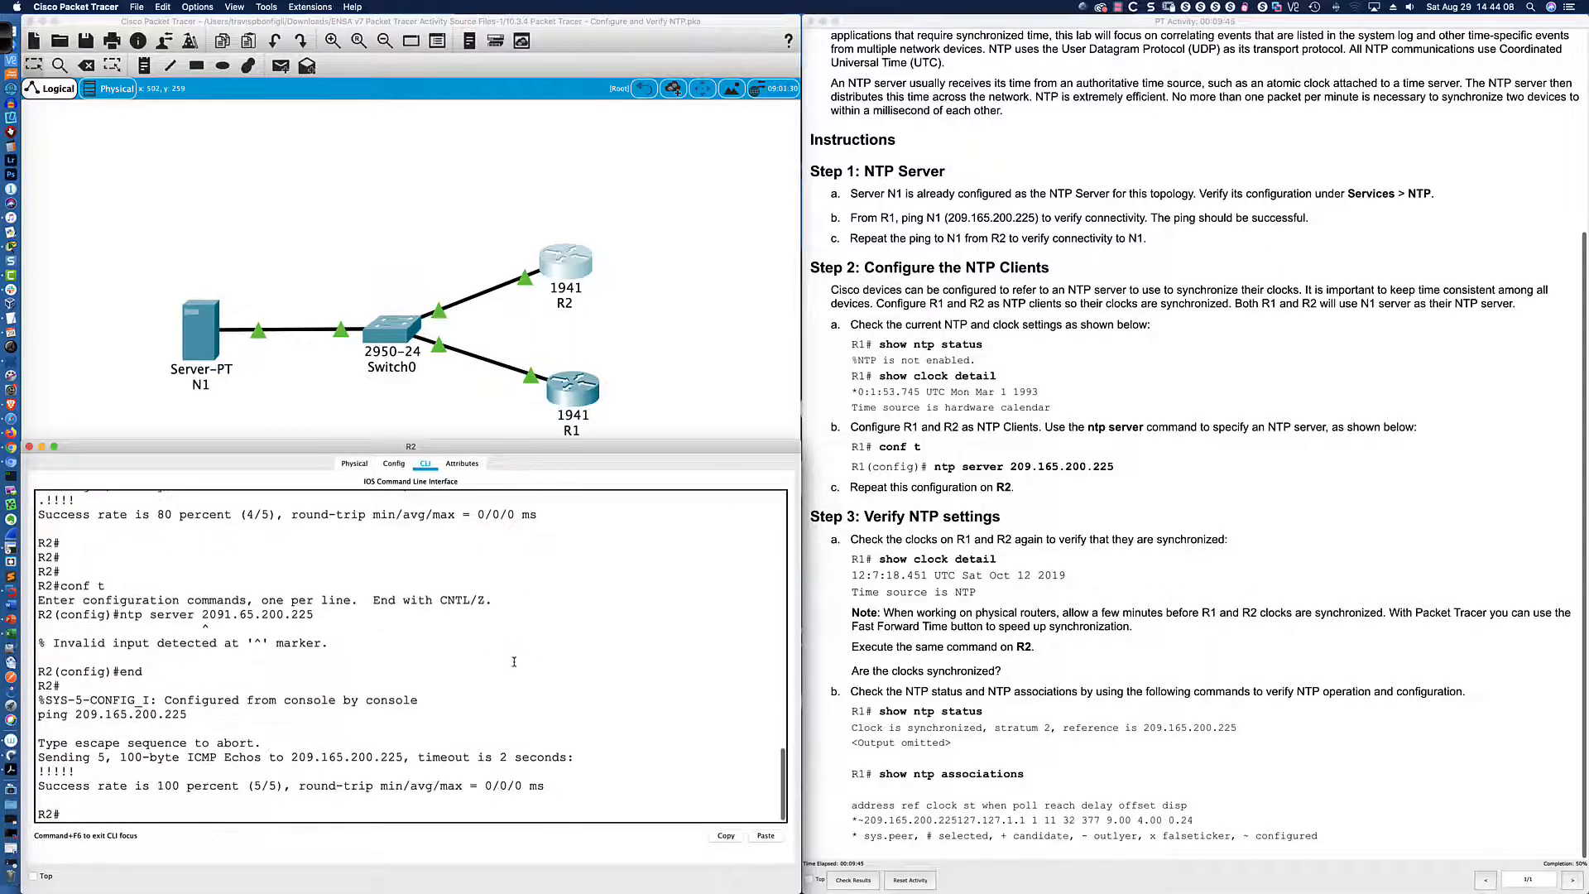
# Configure R2 to use 209.165.200.225 as its NTP server, exit configuration mode and save the configuration.
pyautogui.write('conf t')
pyautogui.press('Return')
pyautogui.press('Up')
pyautogui.press('Left')
pyautogui.press('Left')
pyautogui.press('Left')
pyautogui.press('Left')
pyautogui.write('==')
pyautogui.press('BackSpace')
pyautogui.press('BackSpace')
pyautogui.press('BackSpace')
pyautogui.press('BackSpace')
pyautogui.write('.1')
pyautogui.press('Return')
pyautogui.write('end')
pyautogui.press('Return')
pyautogui.write('wri mem')
pyautogui.press('Return')
# Display the NTP status on R2.
pyautogui.press('Return')
pyautogui.press('Return')
pyautogui.press('Return')
pyautogui.press('Return')
pyautogui.write('sh ntp statu')
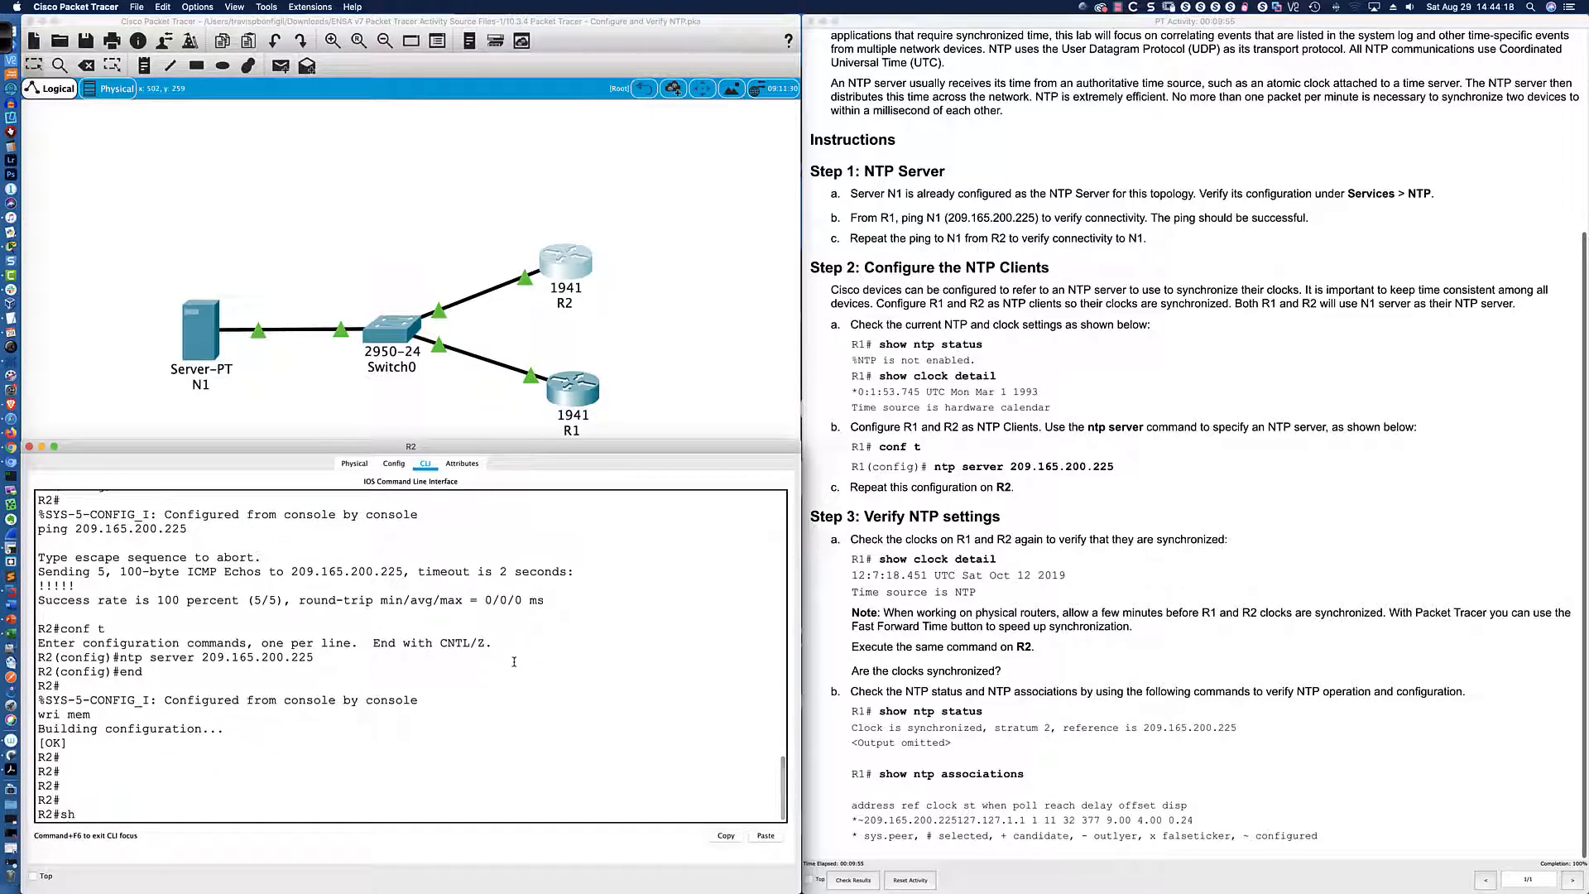
pyautogui.press('Return')
# Display the NTP associations on R2.
pyautogui.press('Return')
pyautogui.press('Return')
pyautogui.press('Return')
pyautogui.write('sh nt')
pyautogui.write('p as')
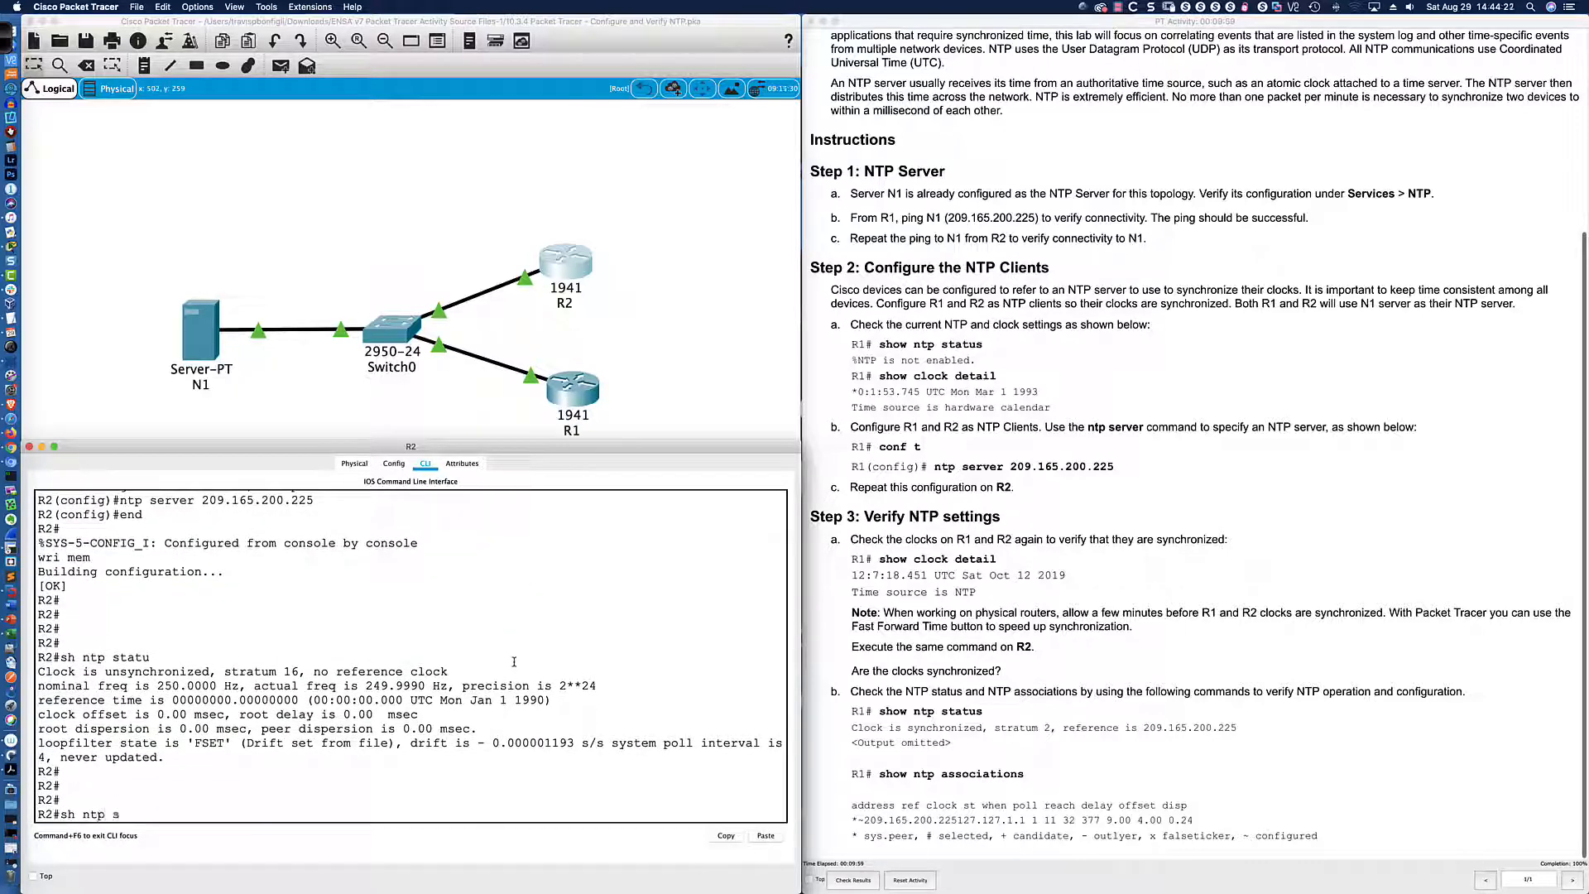
pyautogui.write('sociations')
pyautogui.press('Tab')
pyautogui.press('Return')
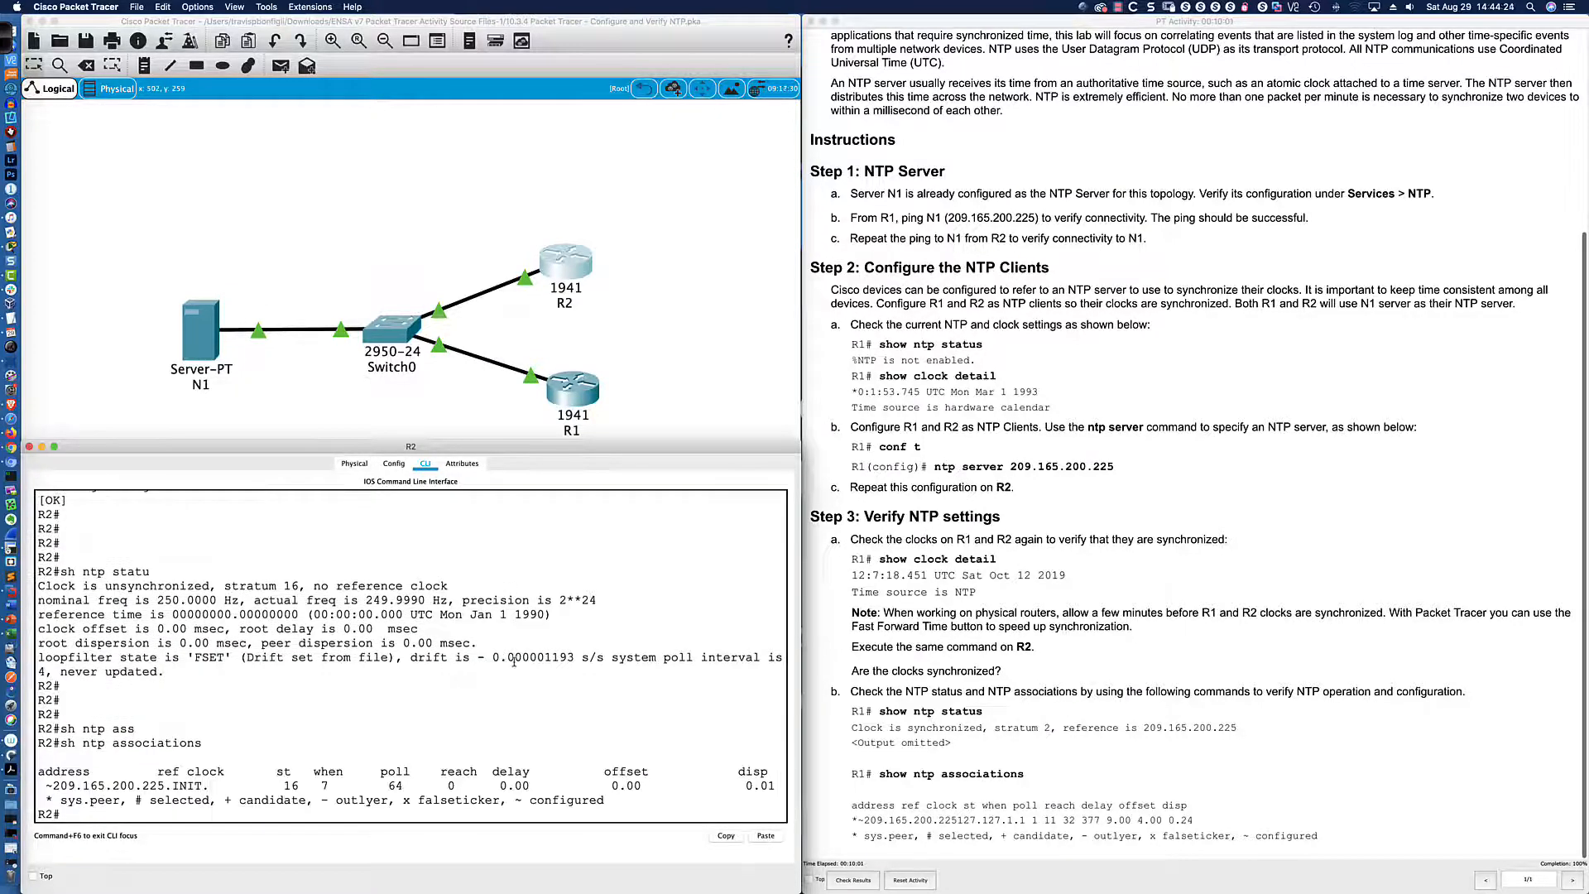
# Examine the clock synchronization state and stratum in R2's NTP status output.
pyautogui.moveTo(110, 586); pyautogui.dragTo(305, 586)
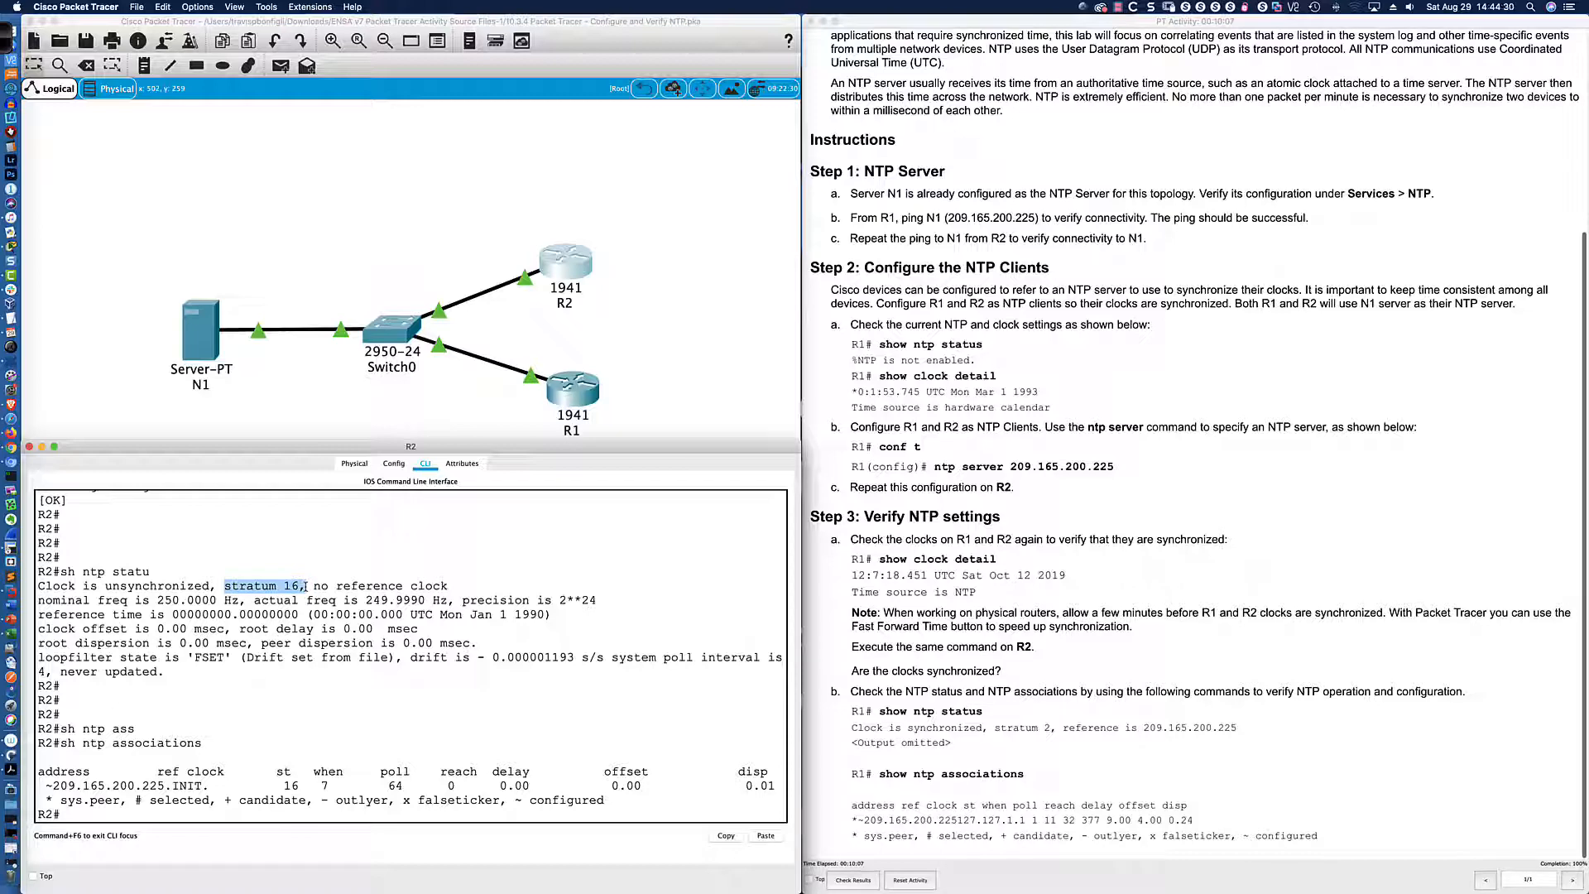
pyautogui.moveTo(39, 586); pyautogui.dragTo(219, 586)
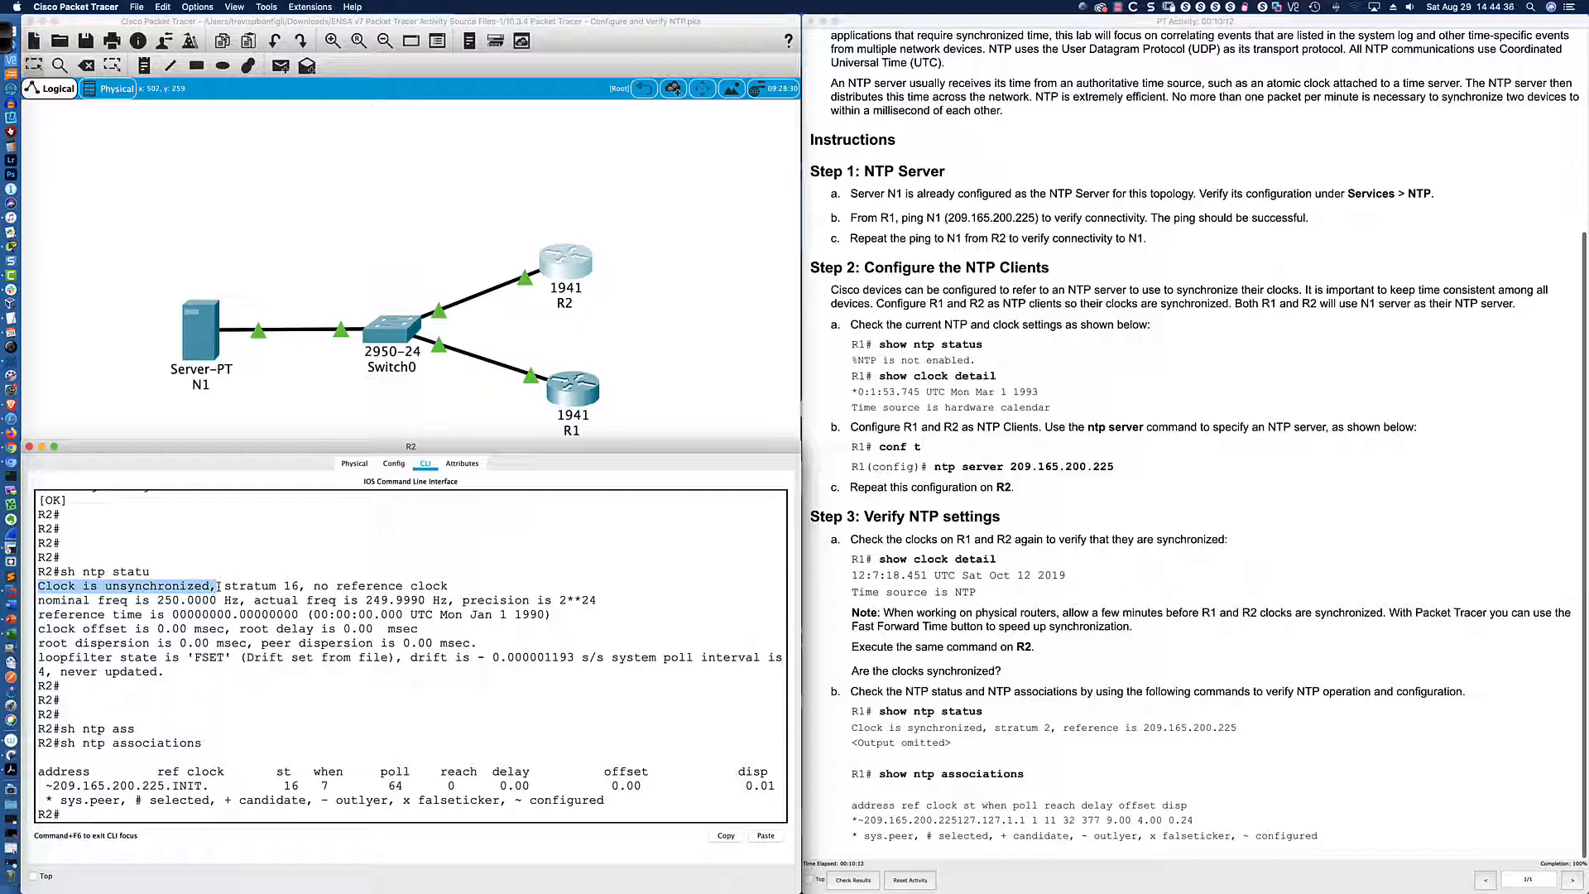
pyautogui.moveTo(219, 586); pyautogui.dragTo(307, 586)
pyautogui.scroll(1, 263, 586)
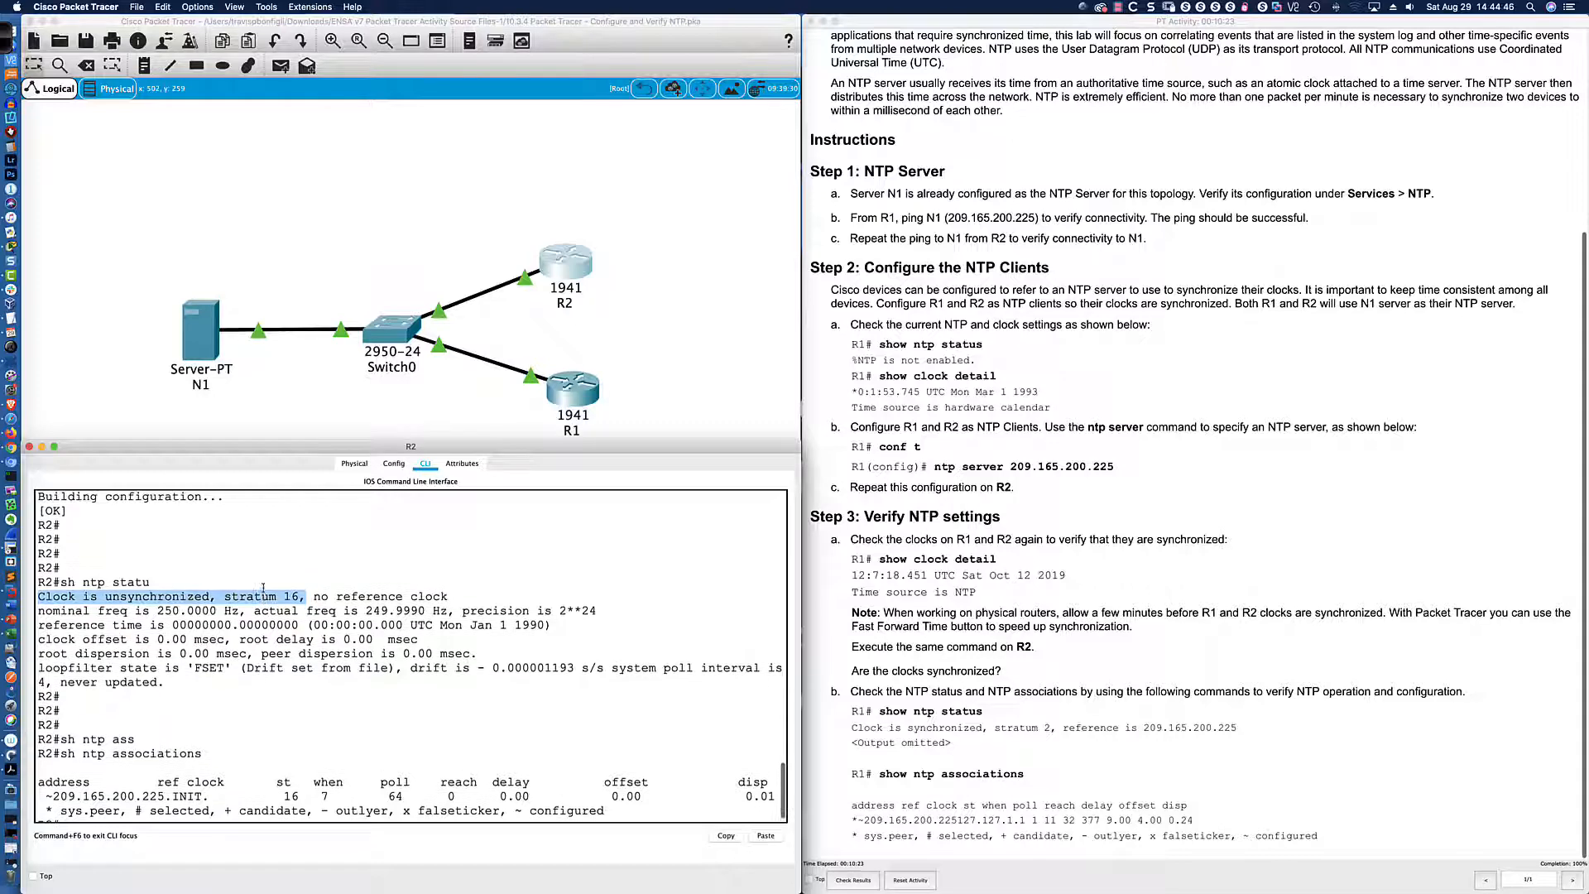
pyautogui.scroll(-1, 303, 586)
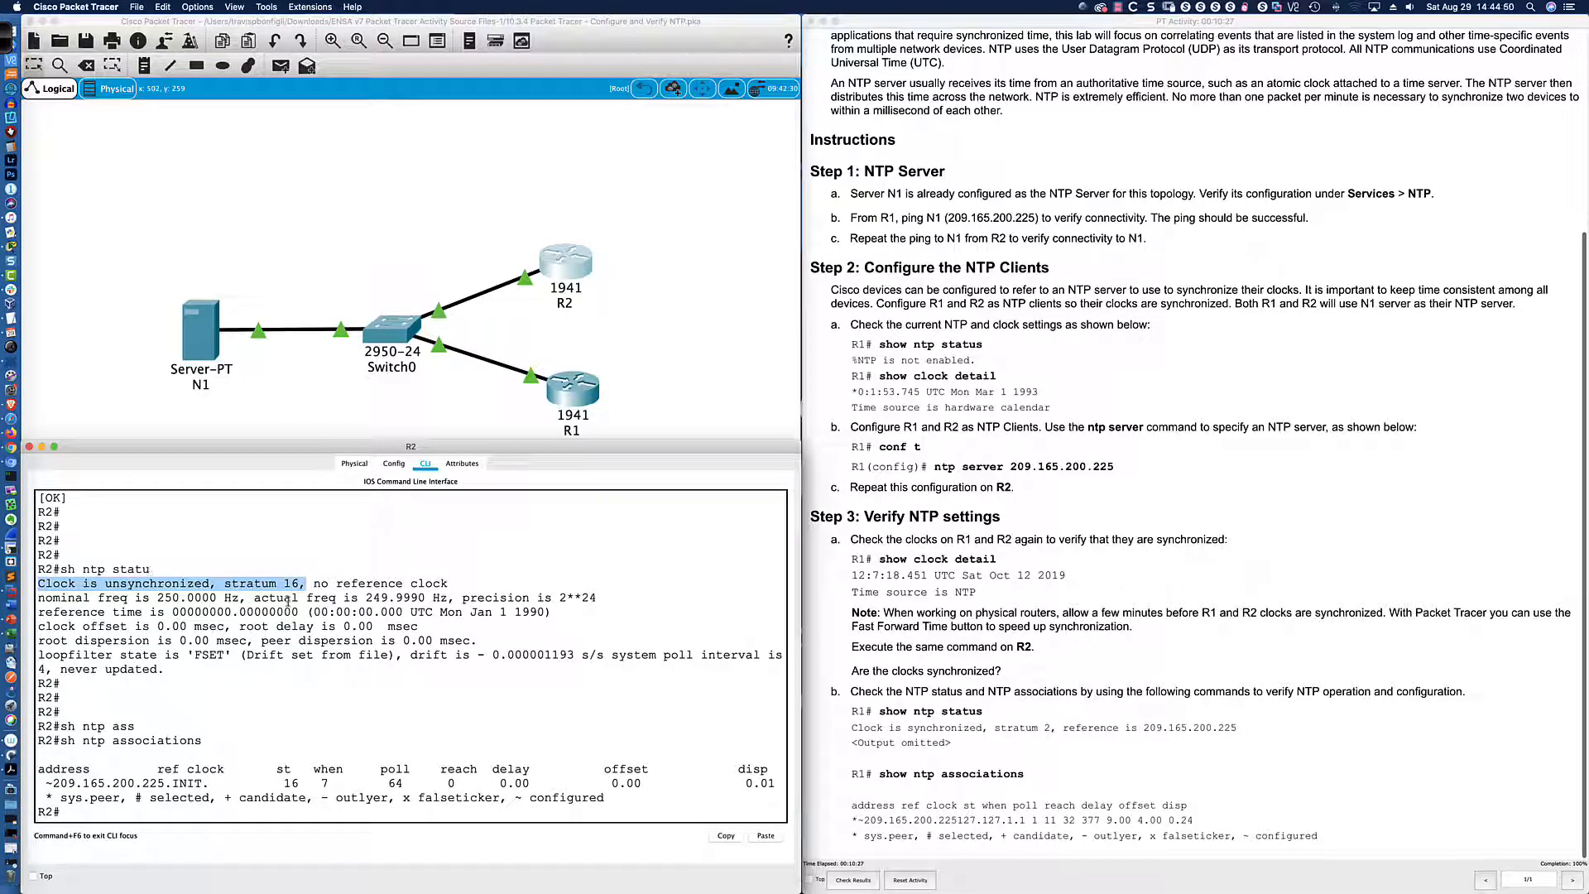
# Display the detailed clock information on R2.
pyautogui.click(215, 818)
pyautogui.write('sh clock det')
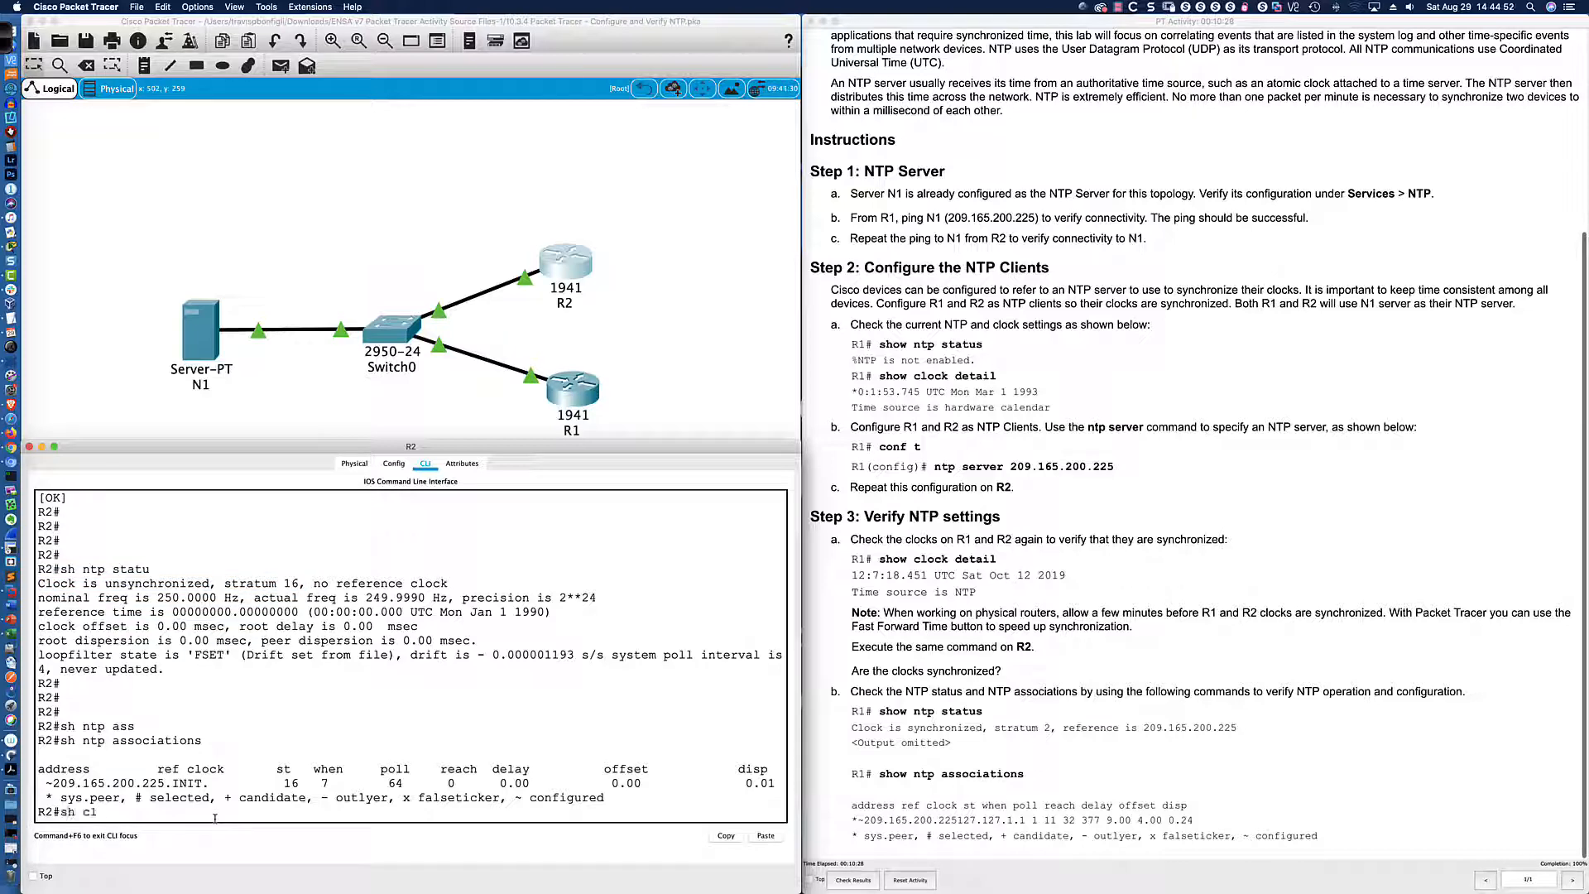
pyautogui.press('Return')
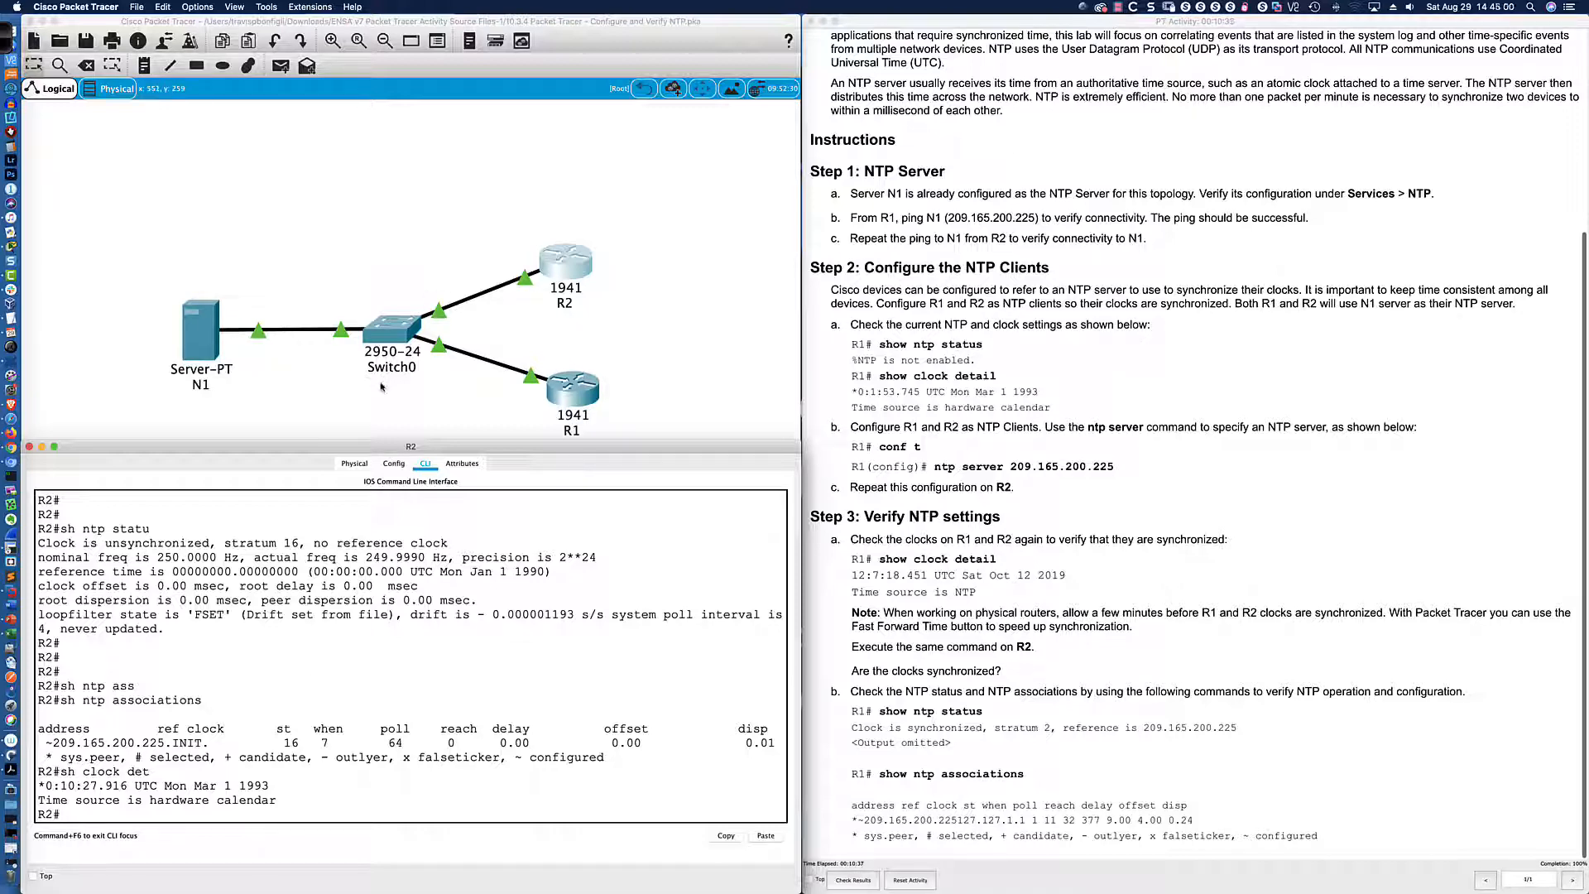
# Switch to Chromium and bring up the RFC 1305 page.
pyautogui.press('super+Tab')
pyautogui.press('super+Tab')
pyautogui.press('super+Tab')
pyautogui.press('super+Tab')
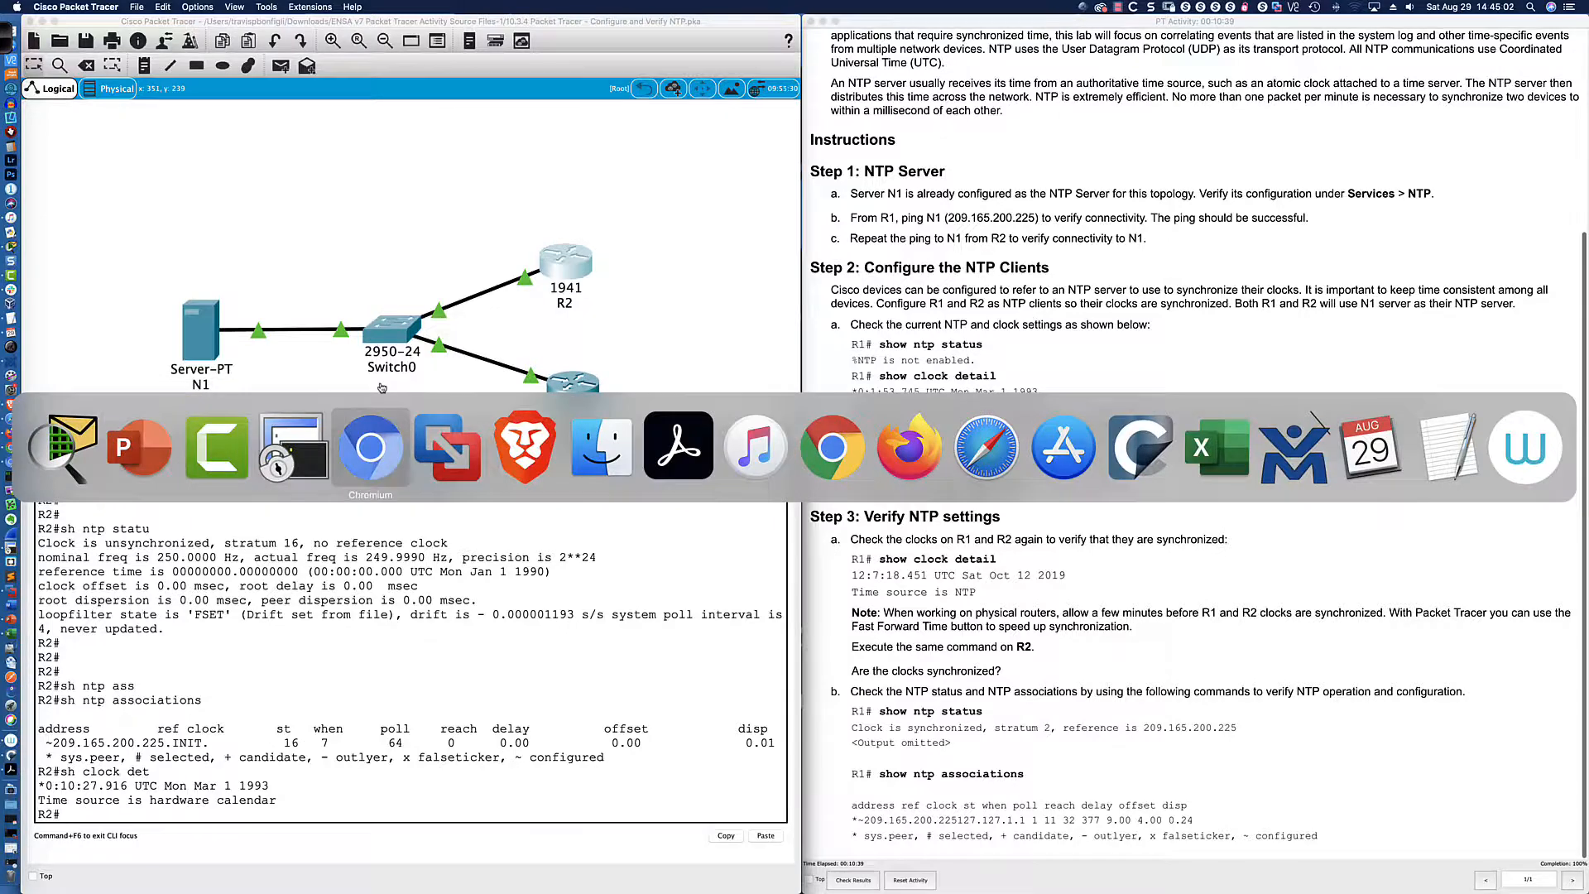
pyautogui.press('super+1')
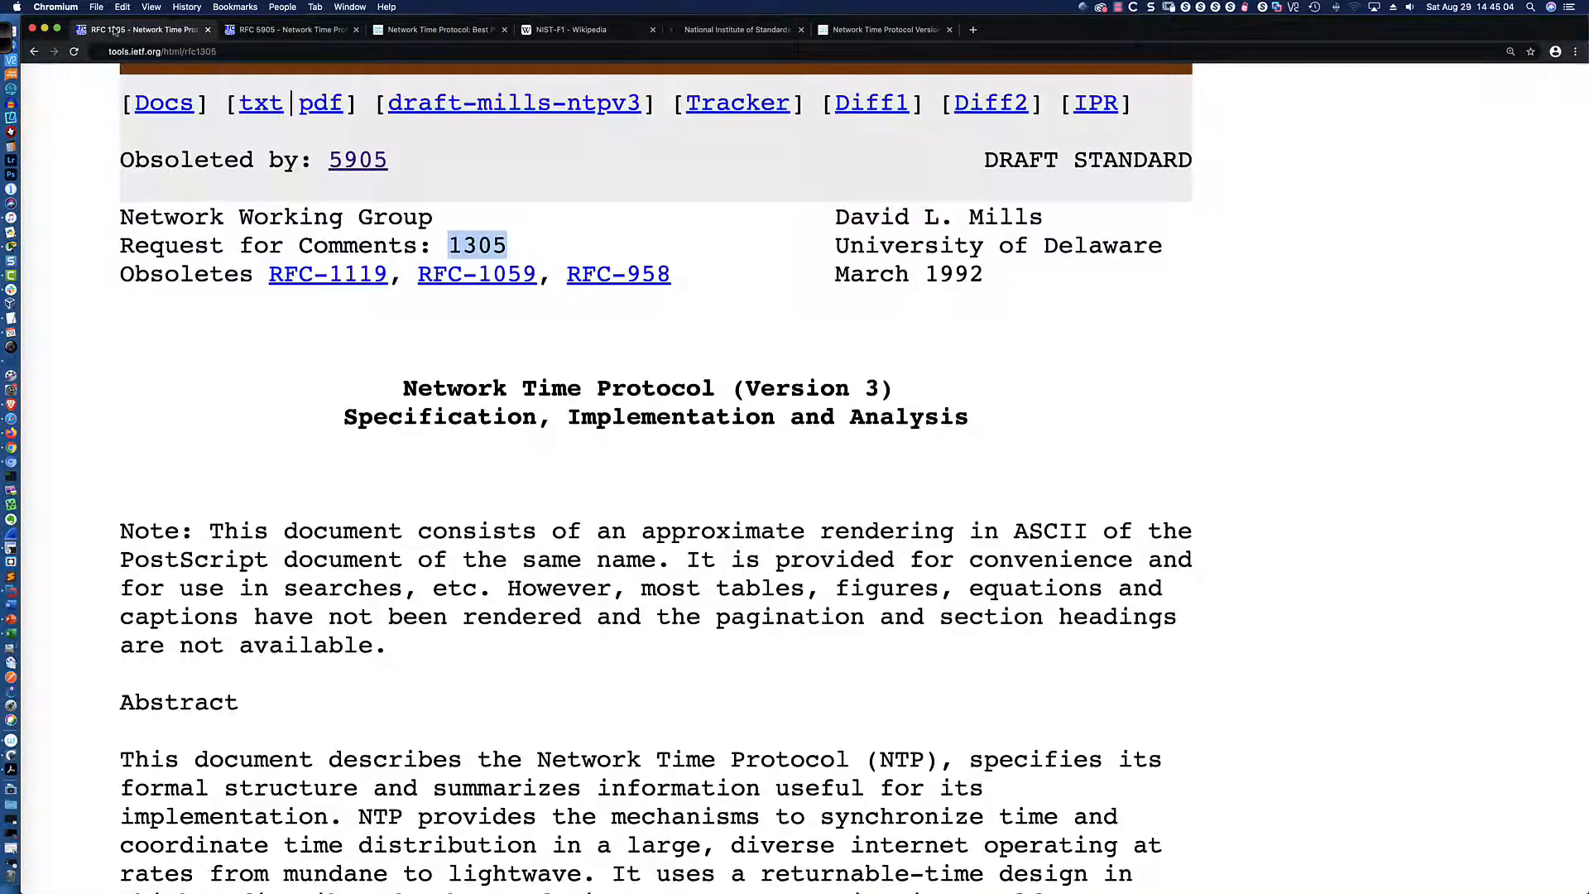
pyautogui.click(209, 342)
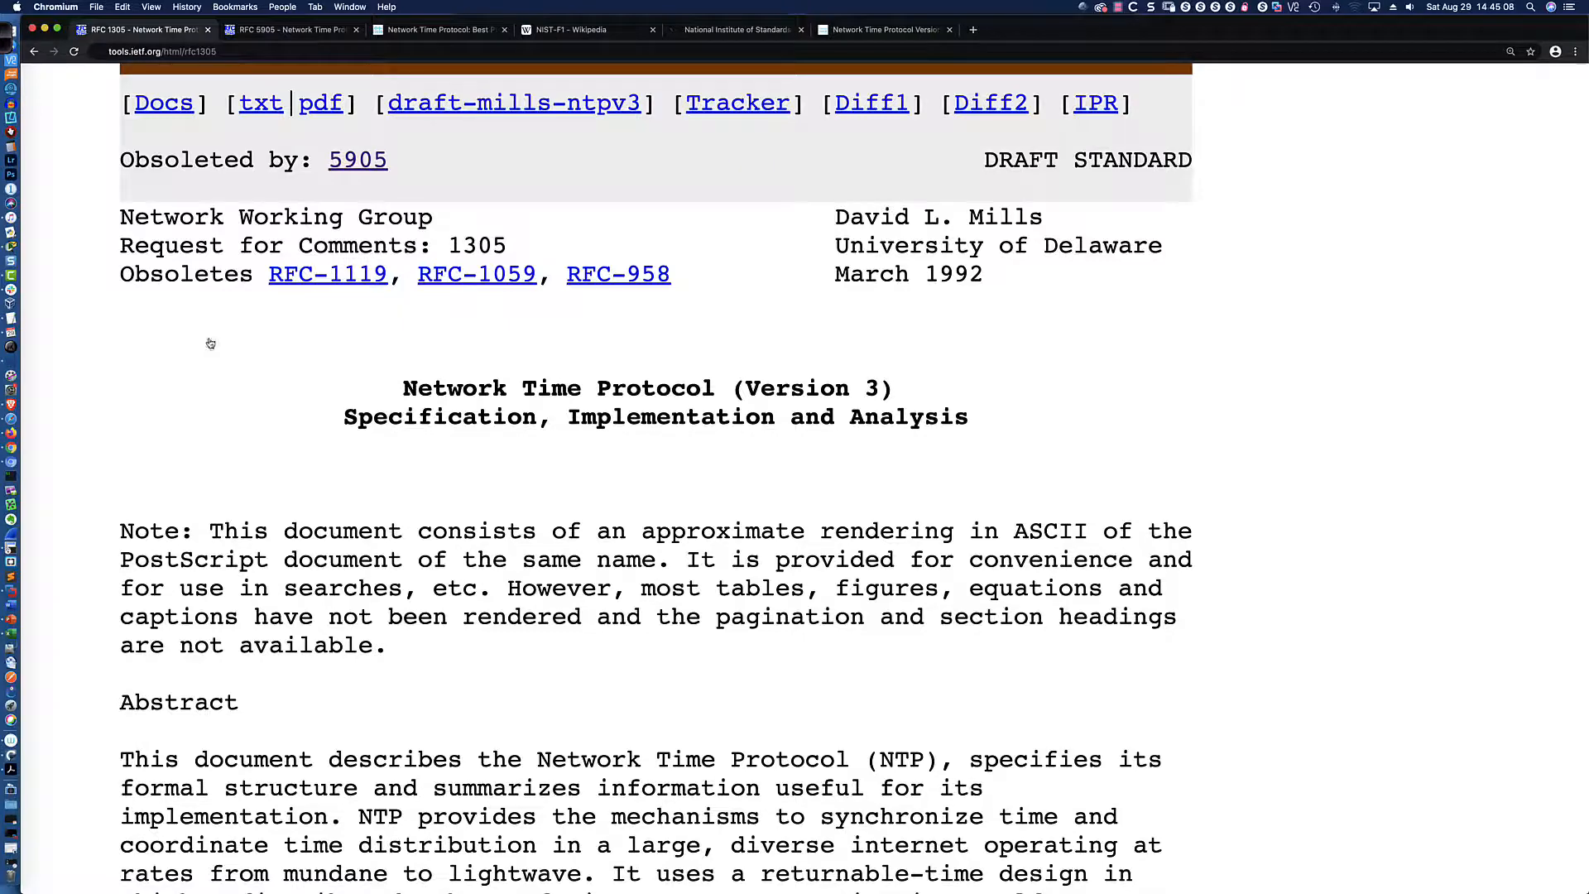
pyautogui.press('super+Tab')
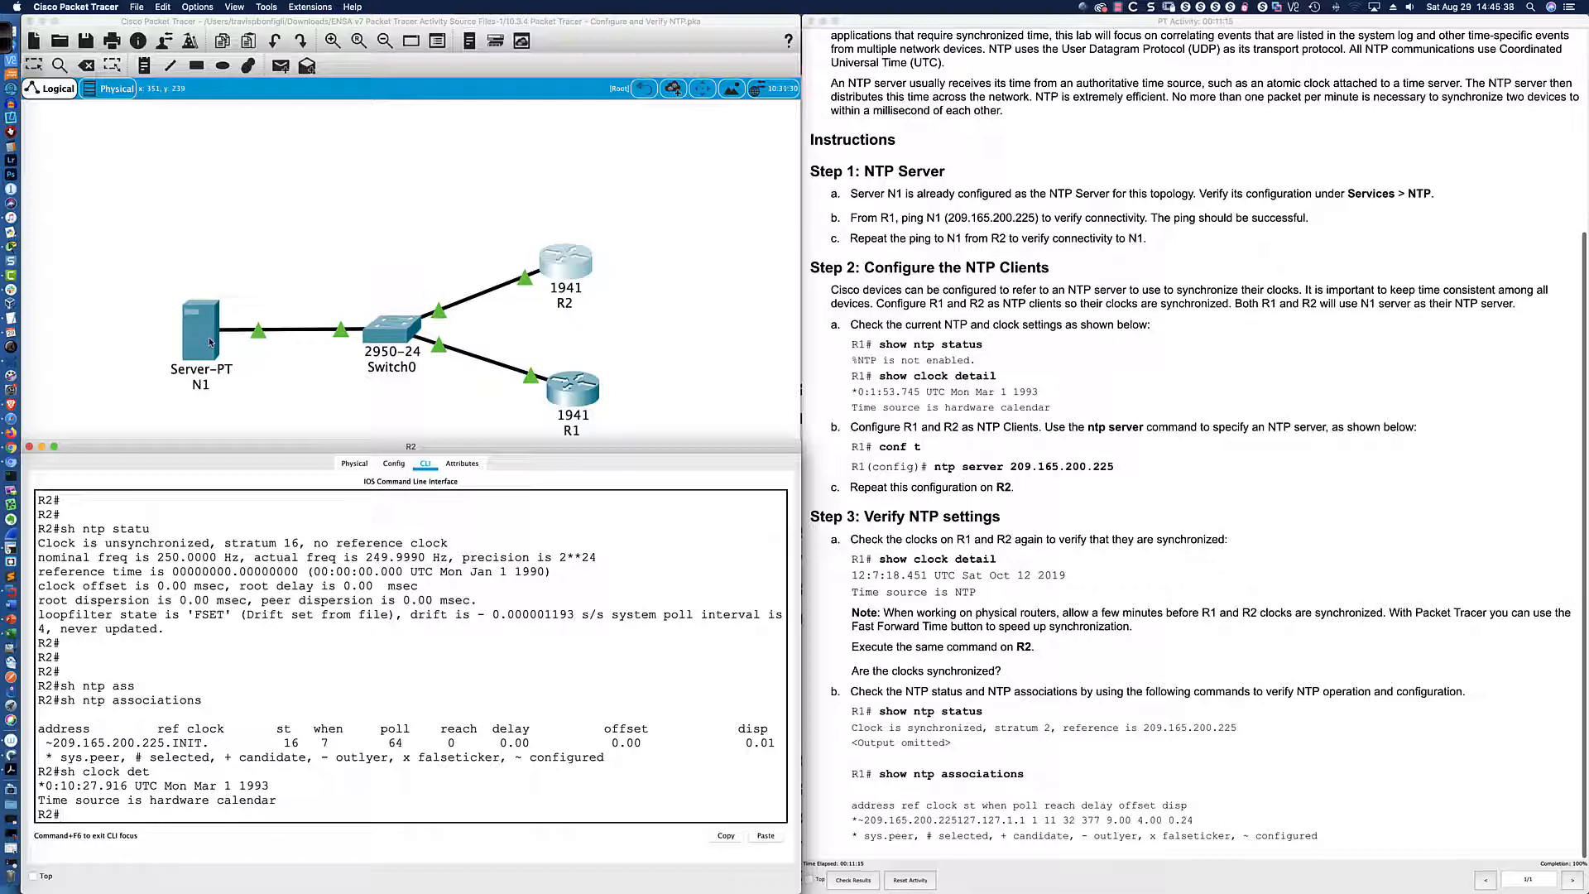
pyautogui.press('super+Tab')
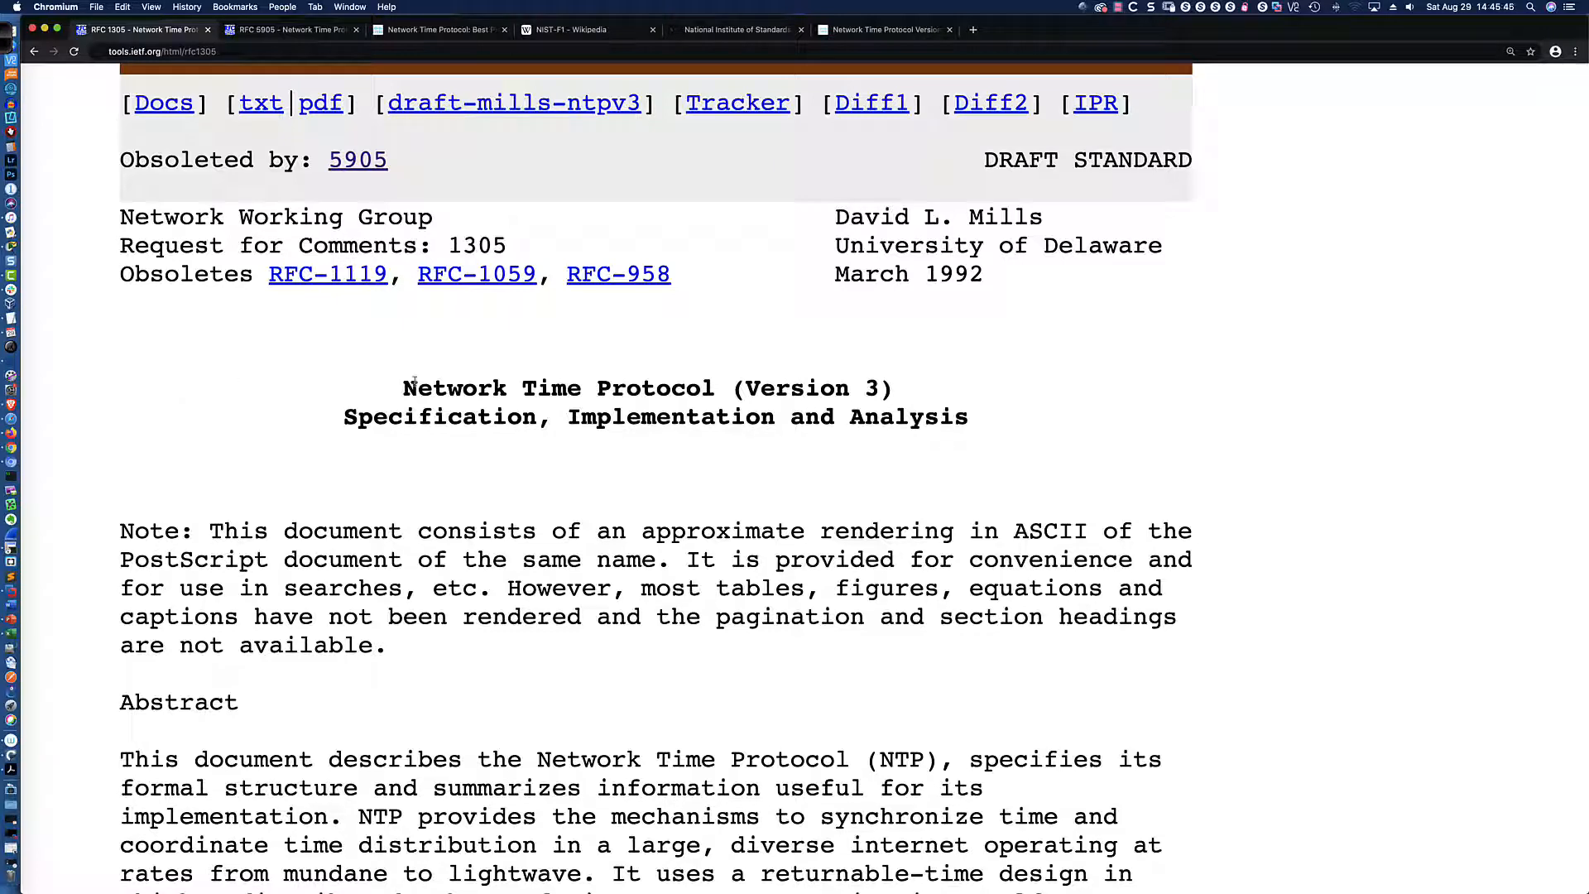
# Examine RFC 1305's number, publication date and protocol version in its title.
pyautogui.moveTo(403, 388); pyautogui.dragTo(902, 390)
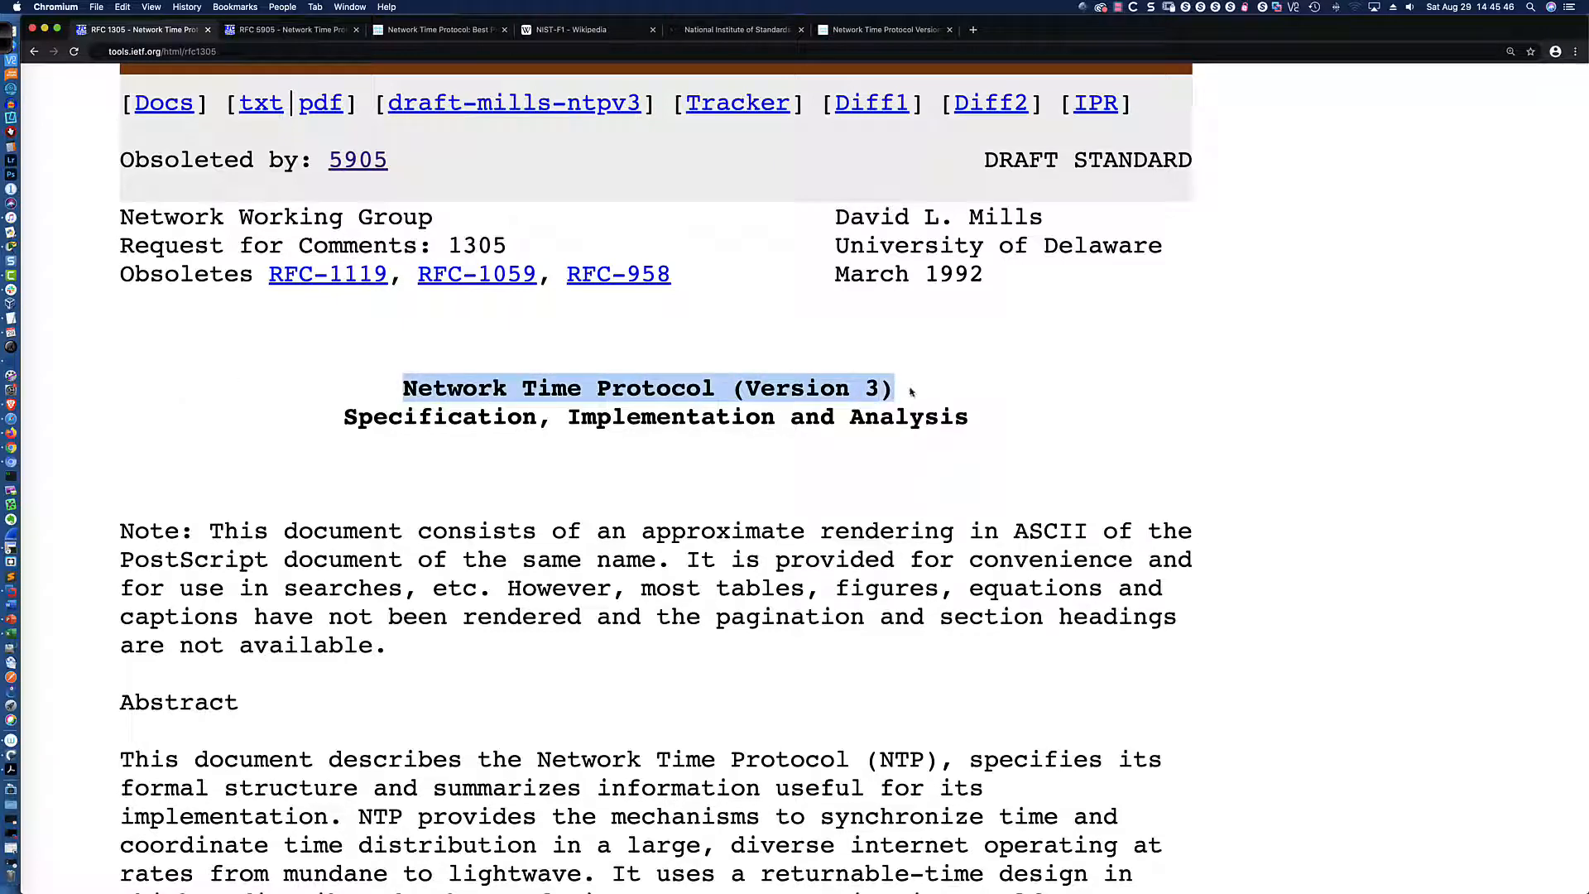
pyautogui.moveTo(447, 240); pyautogui.dragTo(502, 246)
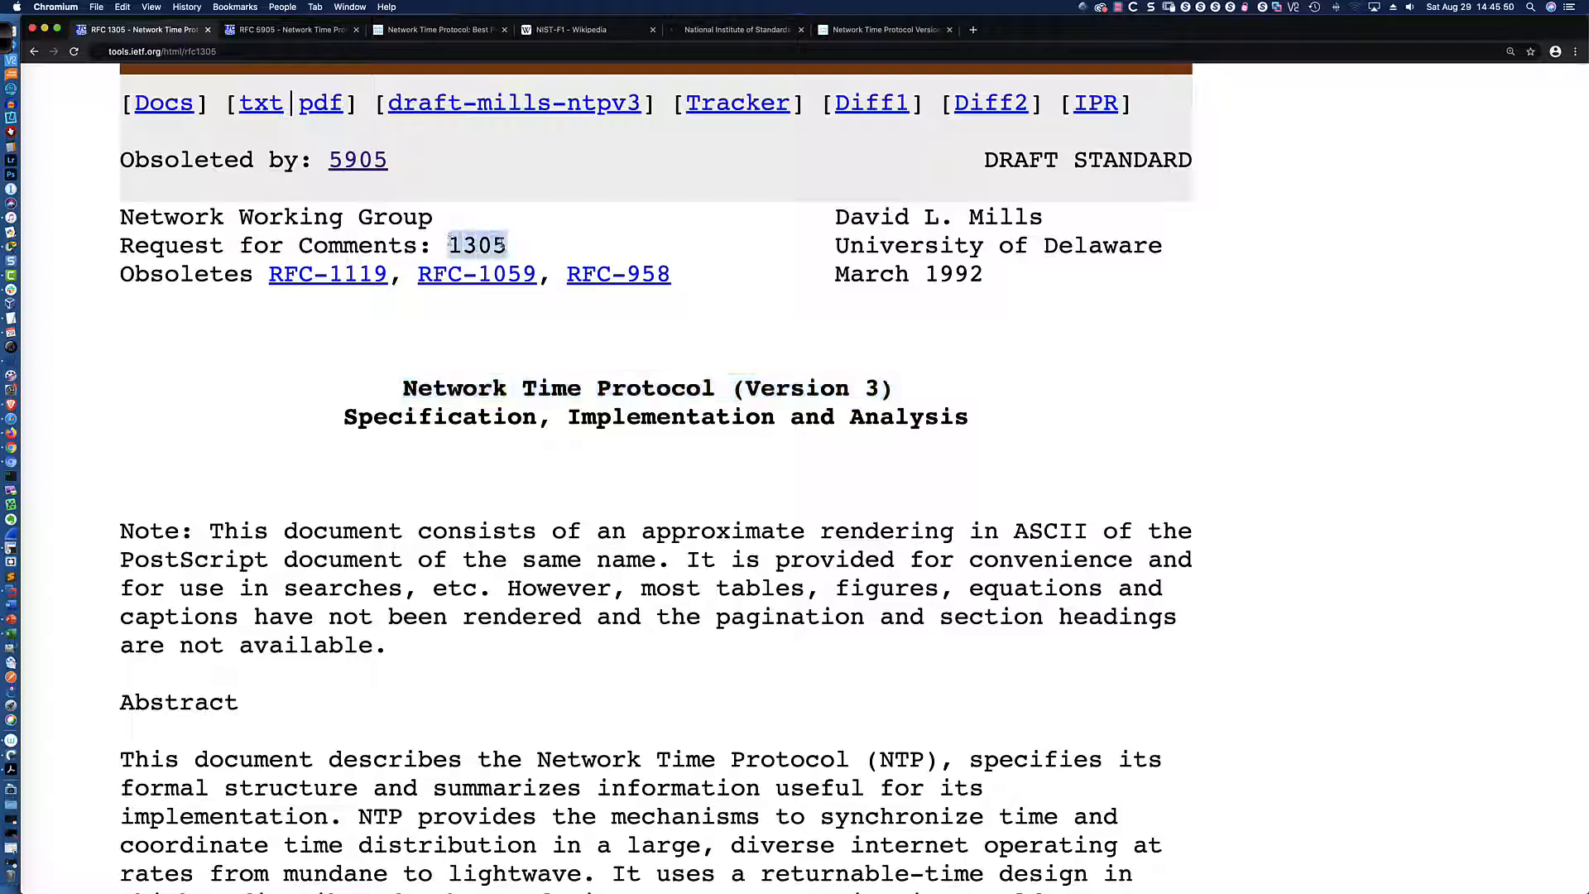
pyautogui.moveTo(986, 275); pyautogui.dragTo(849, 274)
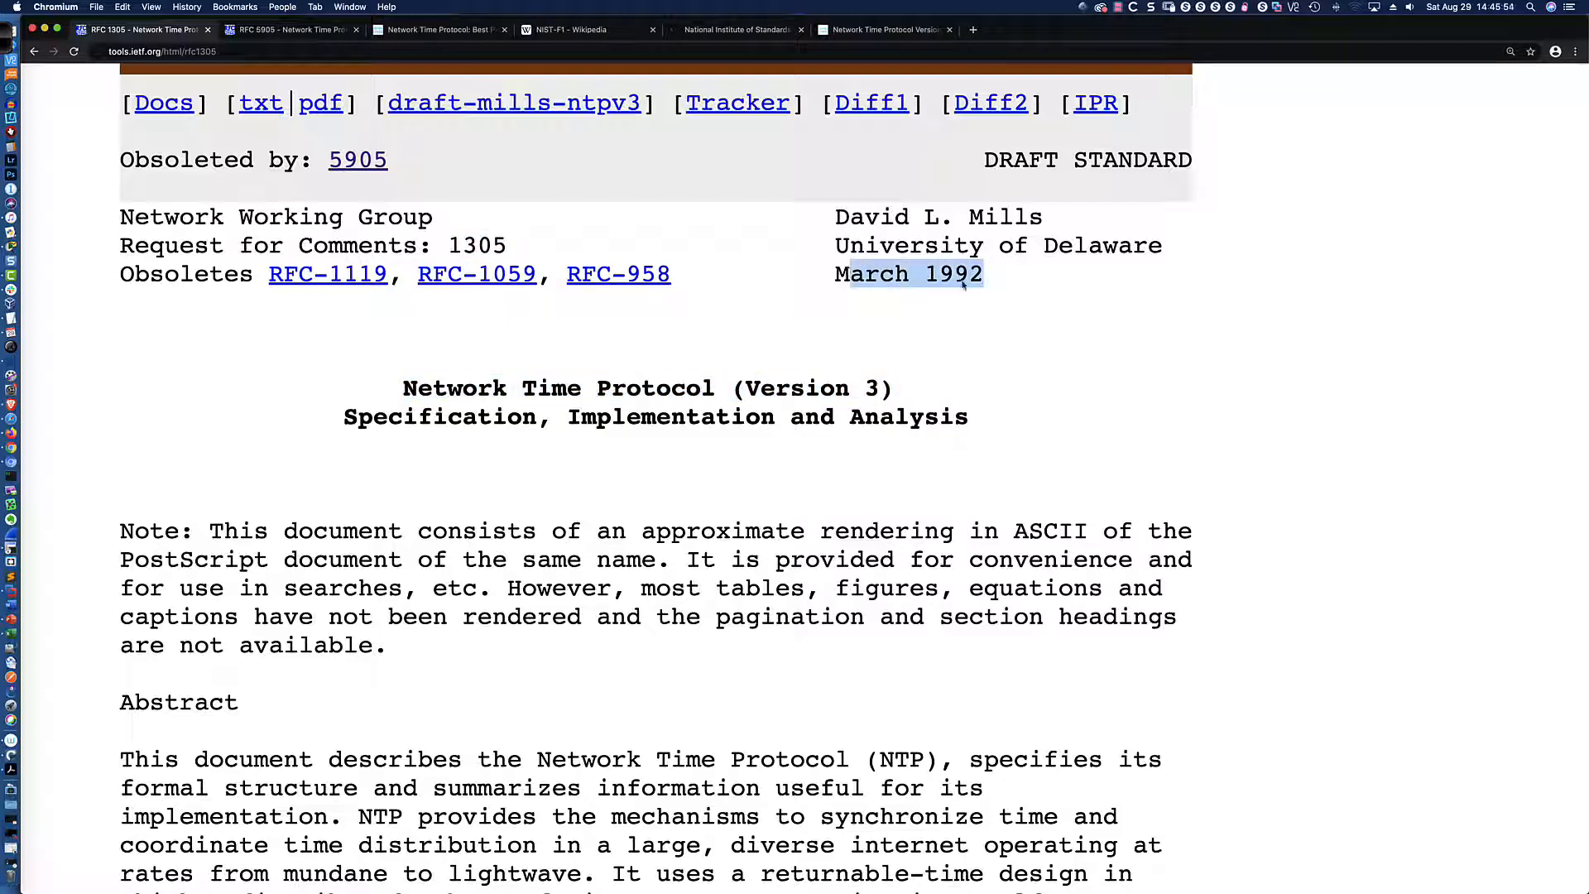
pyautogui.click(988, 283)
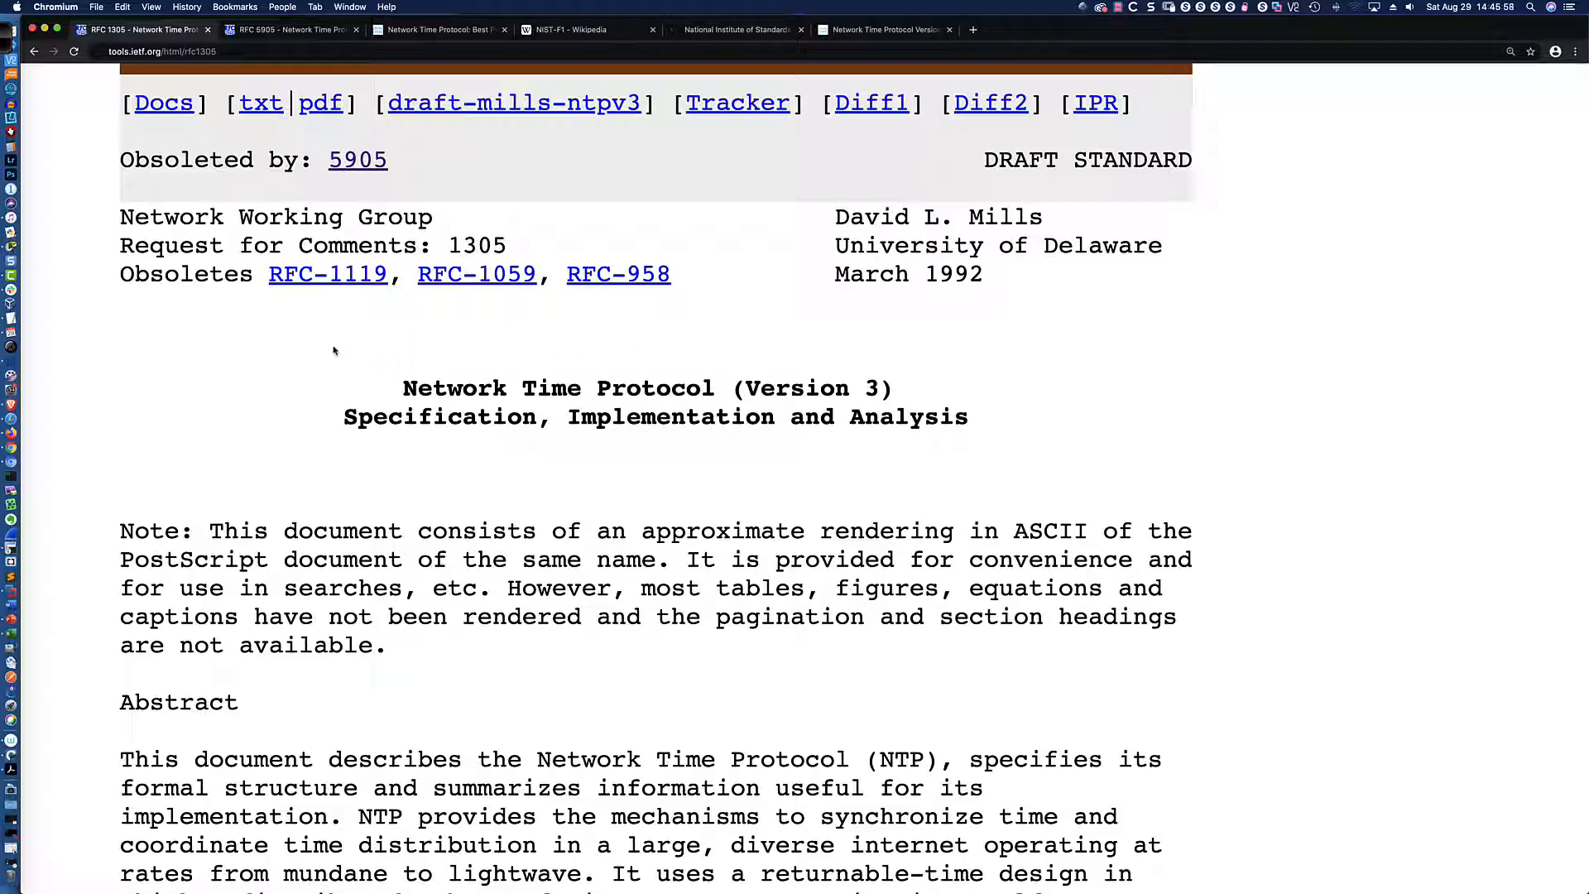
pyautogui.moveTo(892, 389); pyautogui.dragTo(401, 390)
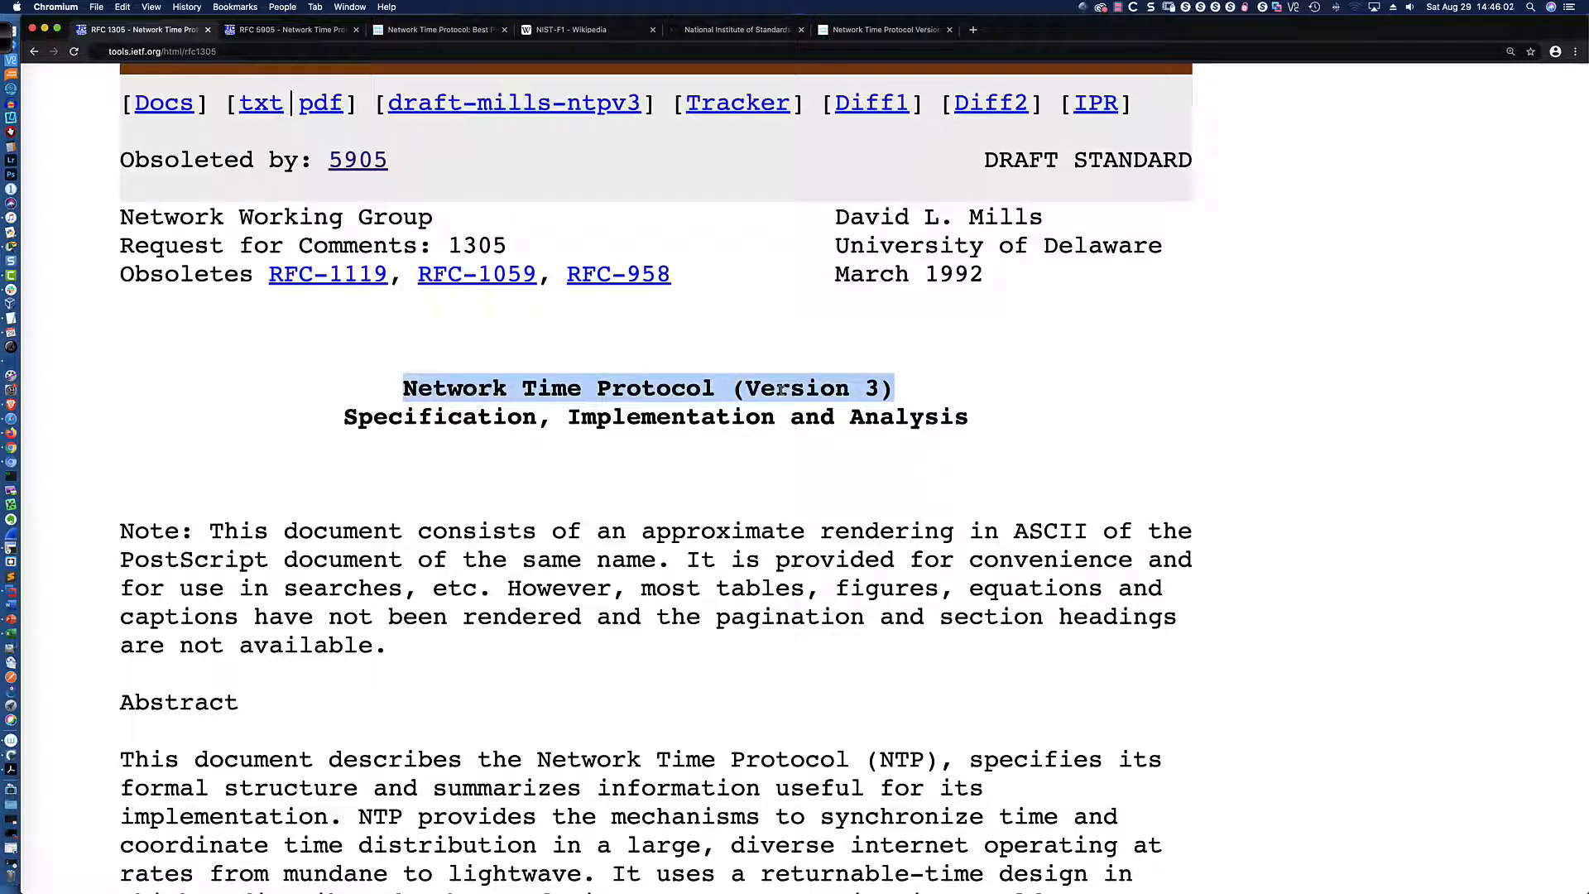
pyautogui.click(896, 393)
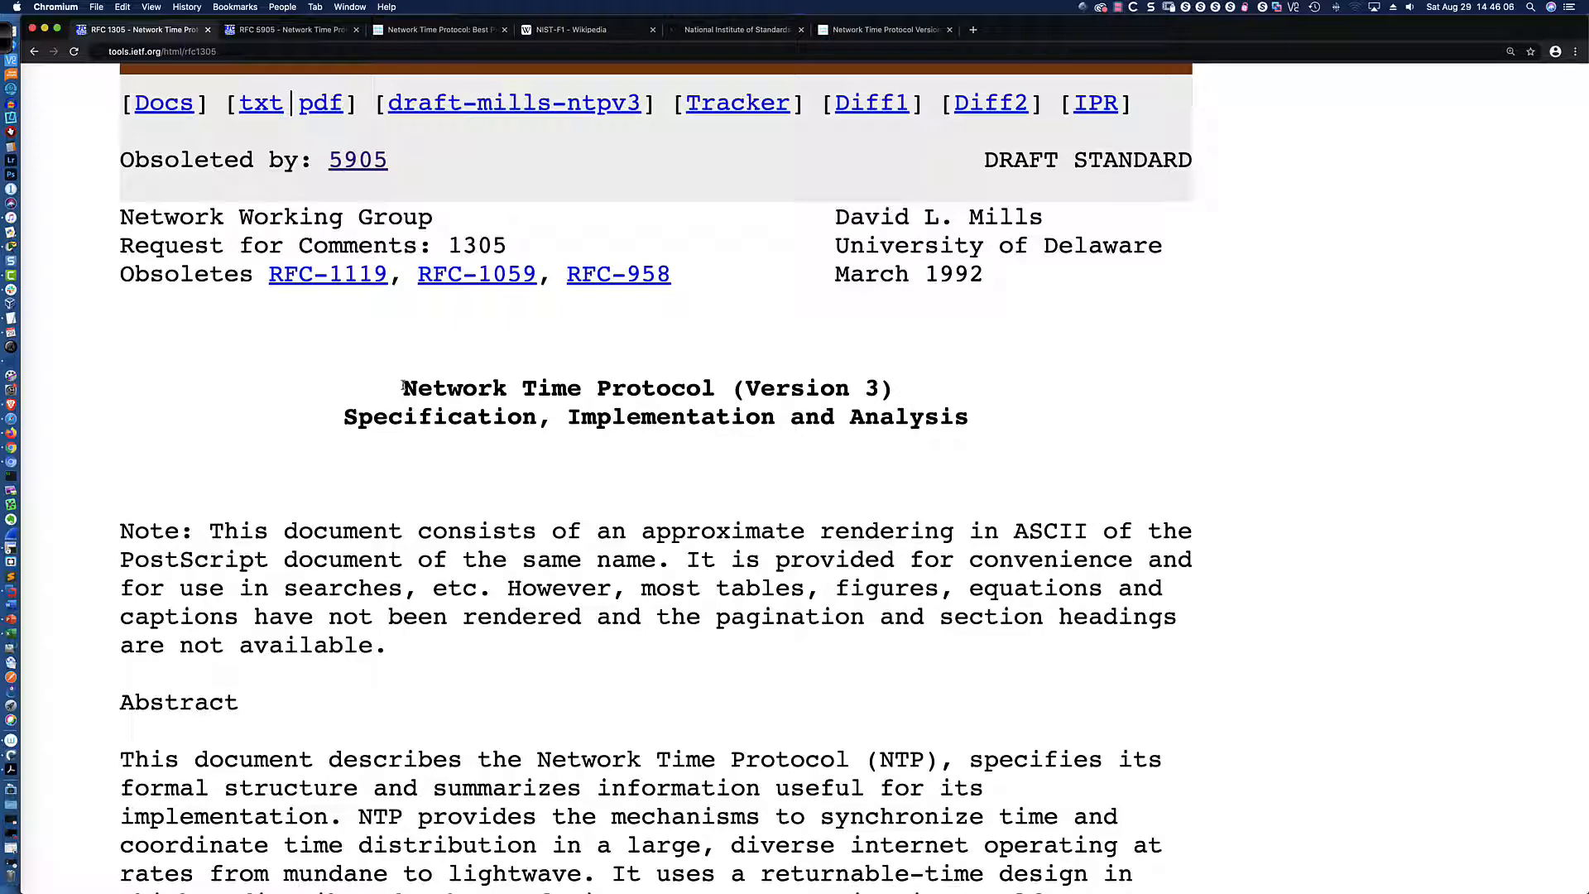
# Compare RFC 1305 with the RFC 5905 page and check which document obsoletes RFC 1305.
pyautogui.click(297, 30)
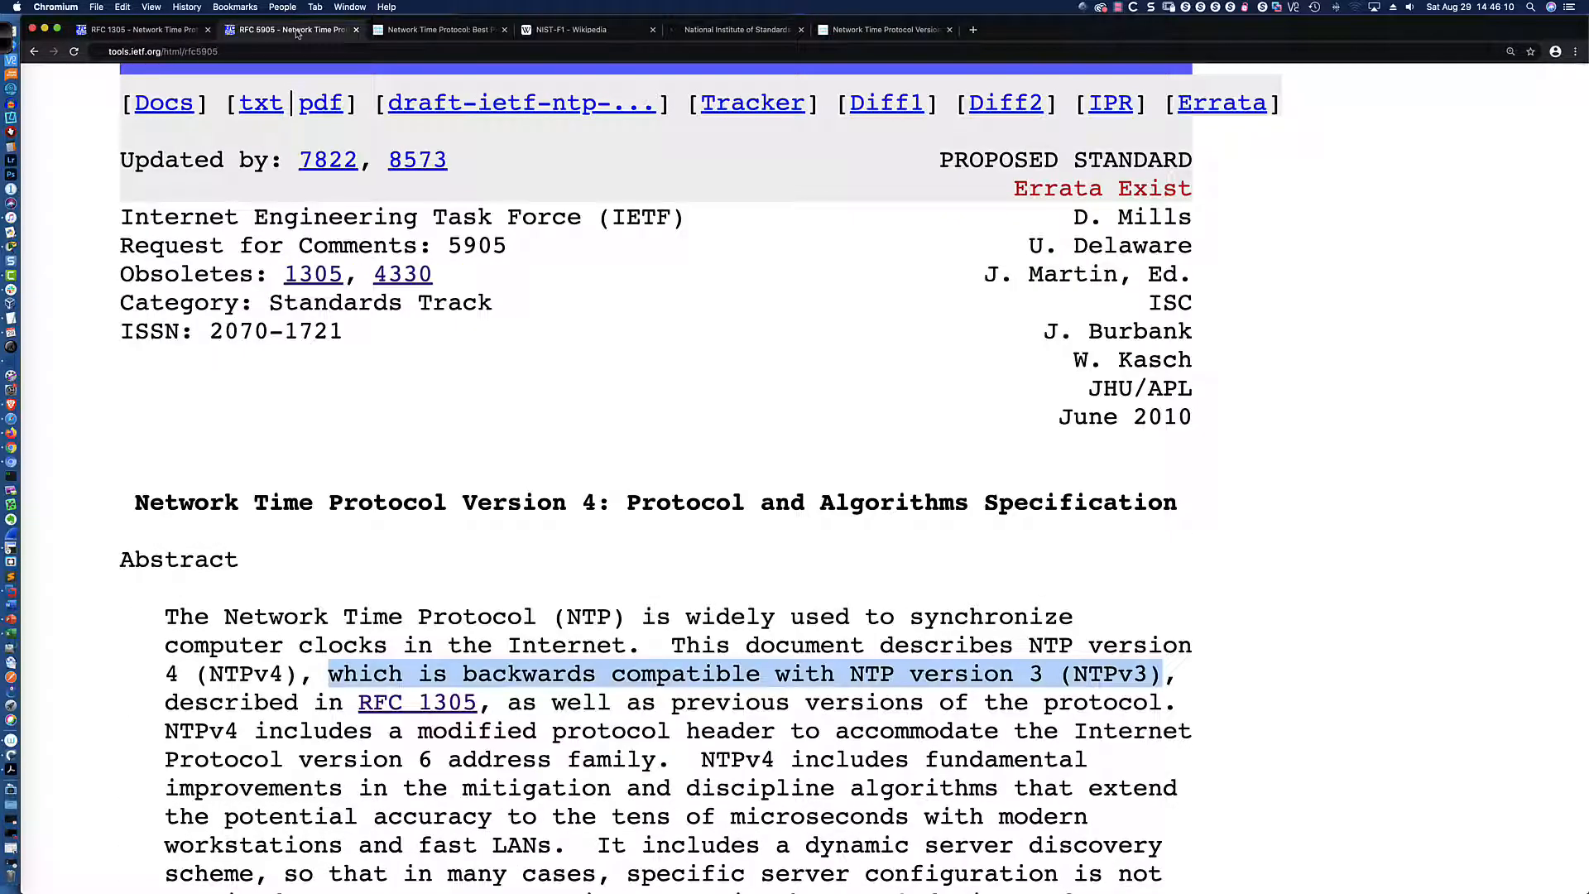
pyautogui.click(149, 29)
pyautogui.moveTo(418, 160); pyautogui.dragTo(124, 150)
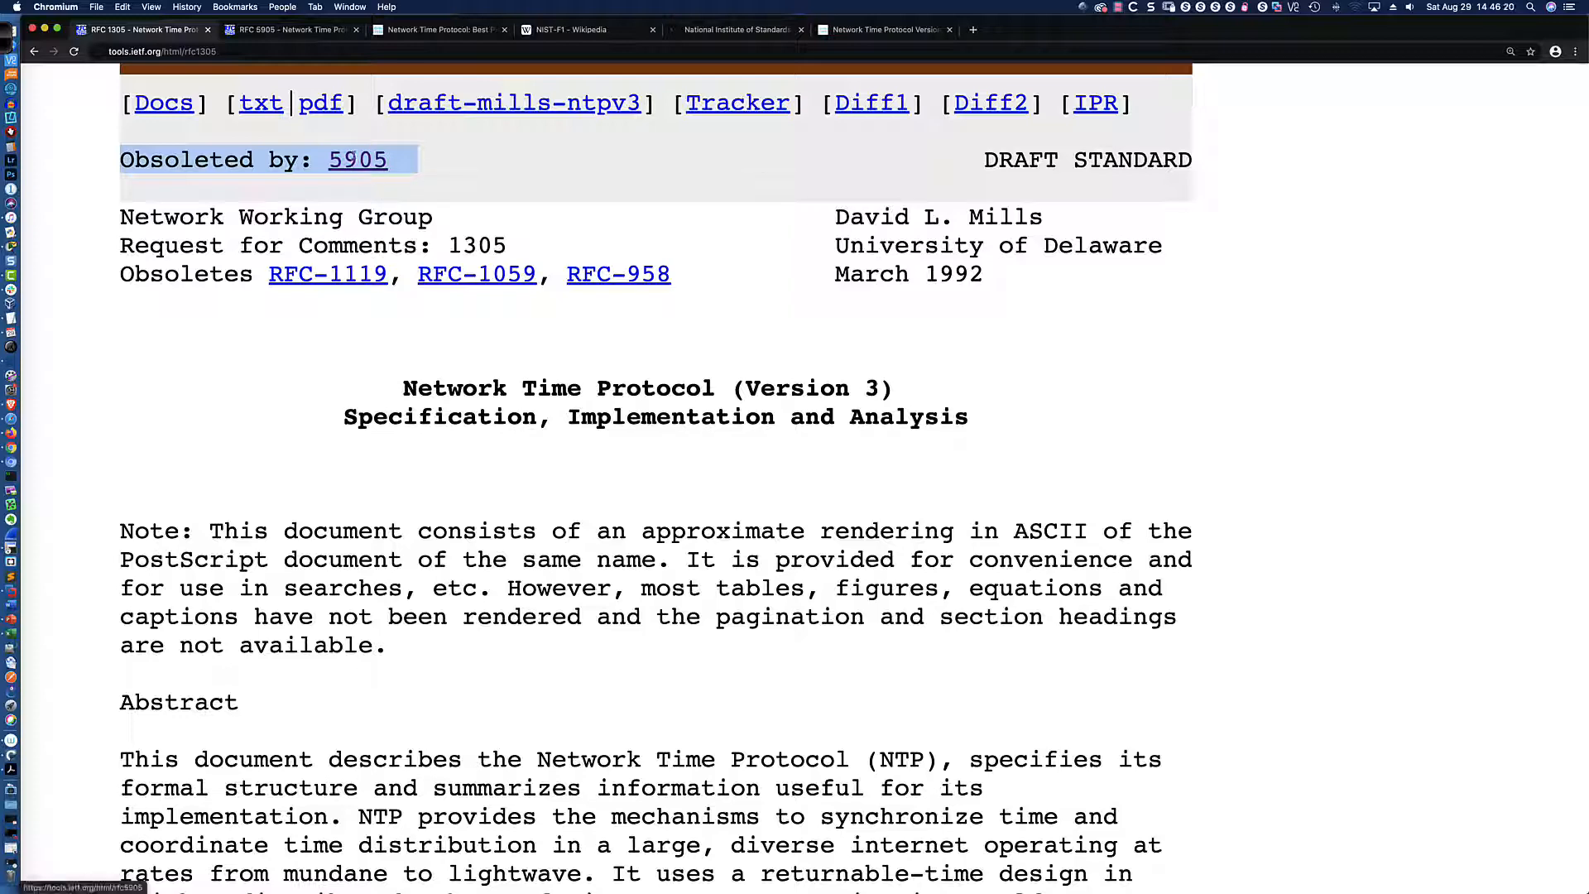
# Read the header and abstract of RFC 5905 on Network Time Protocol Version 4.
pyautogui.click(286, 31)
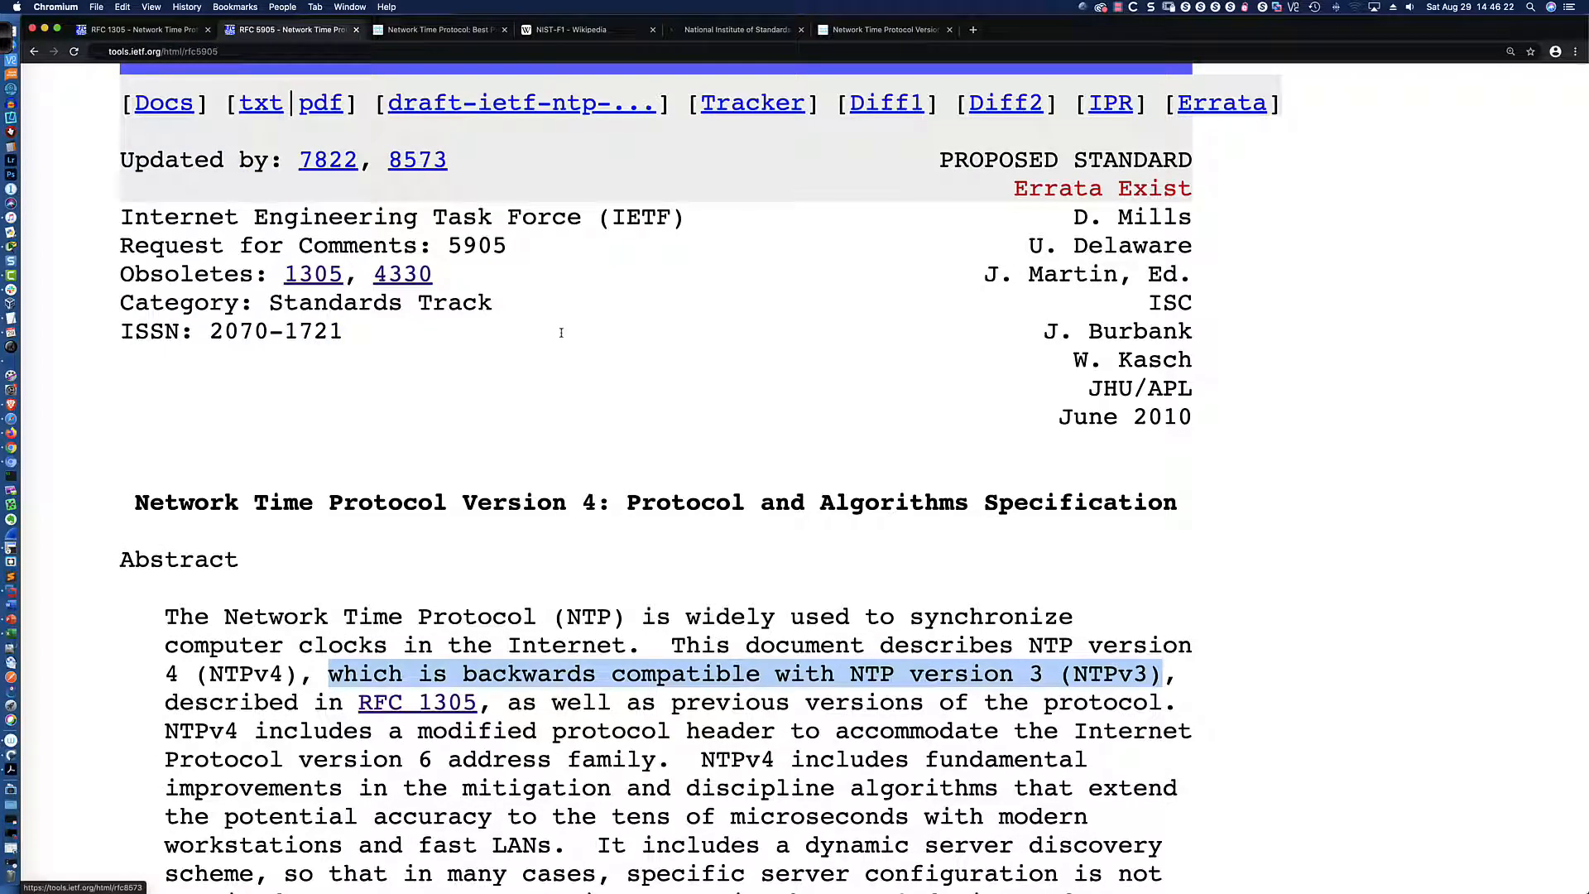
pyautogui.click(296, 515)
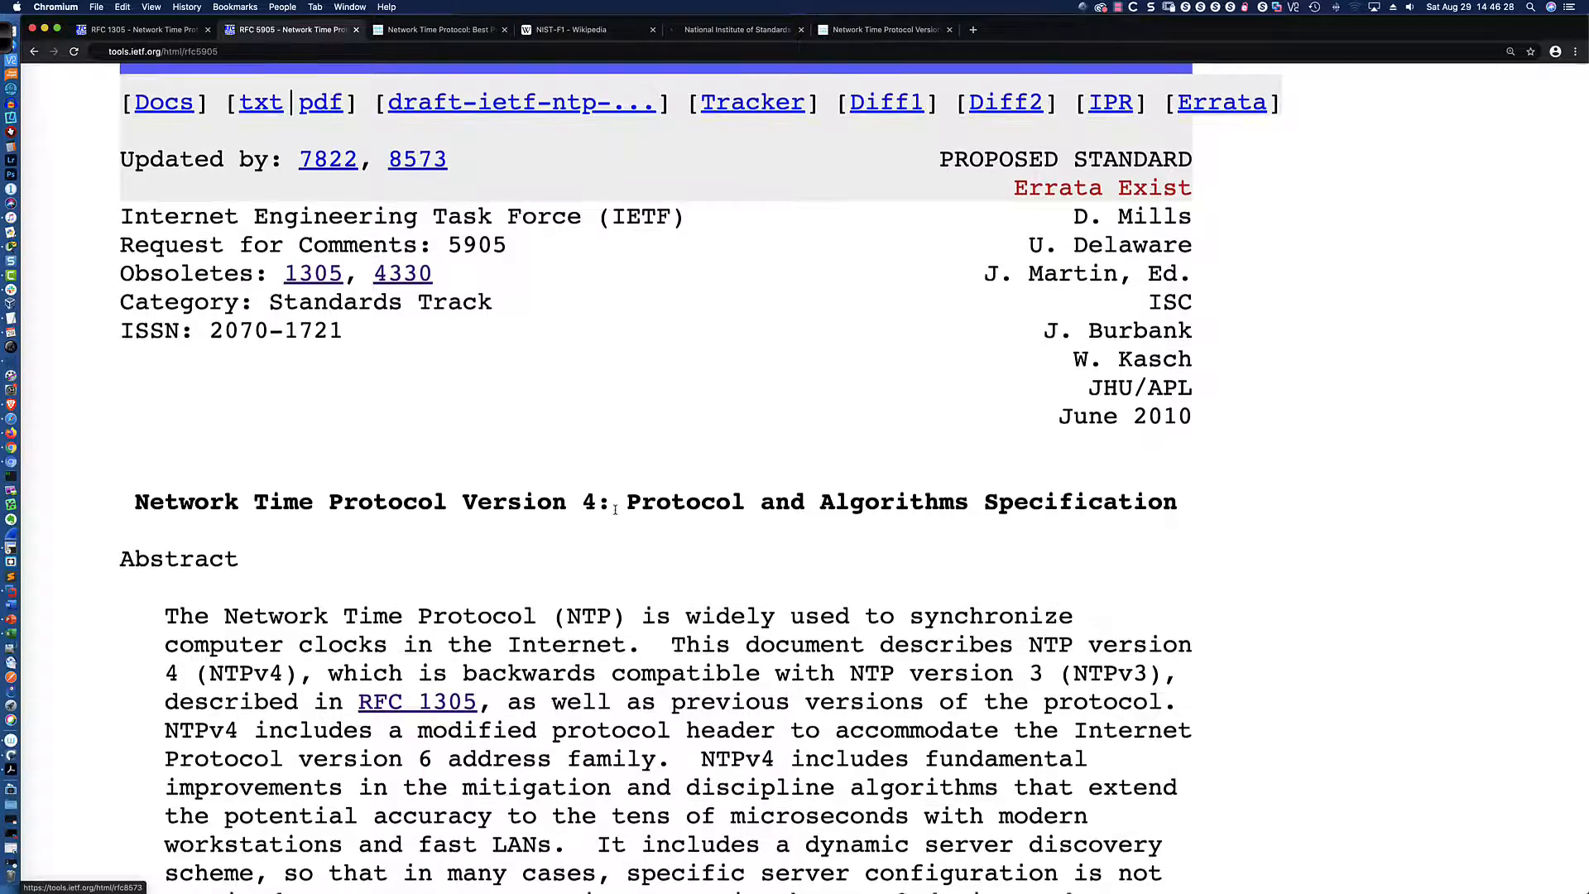
pyautogui.scroll(-5, 615, 508)
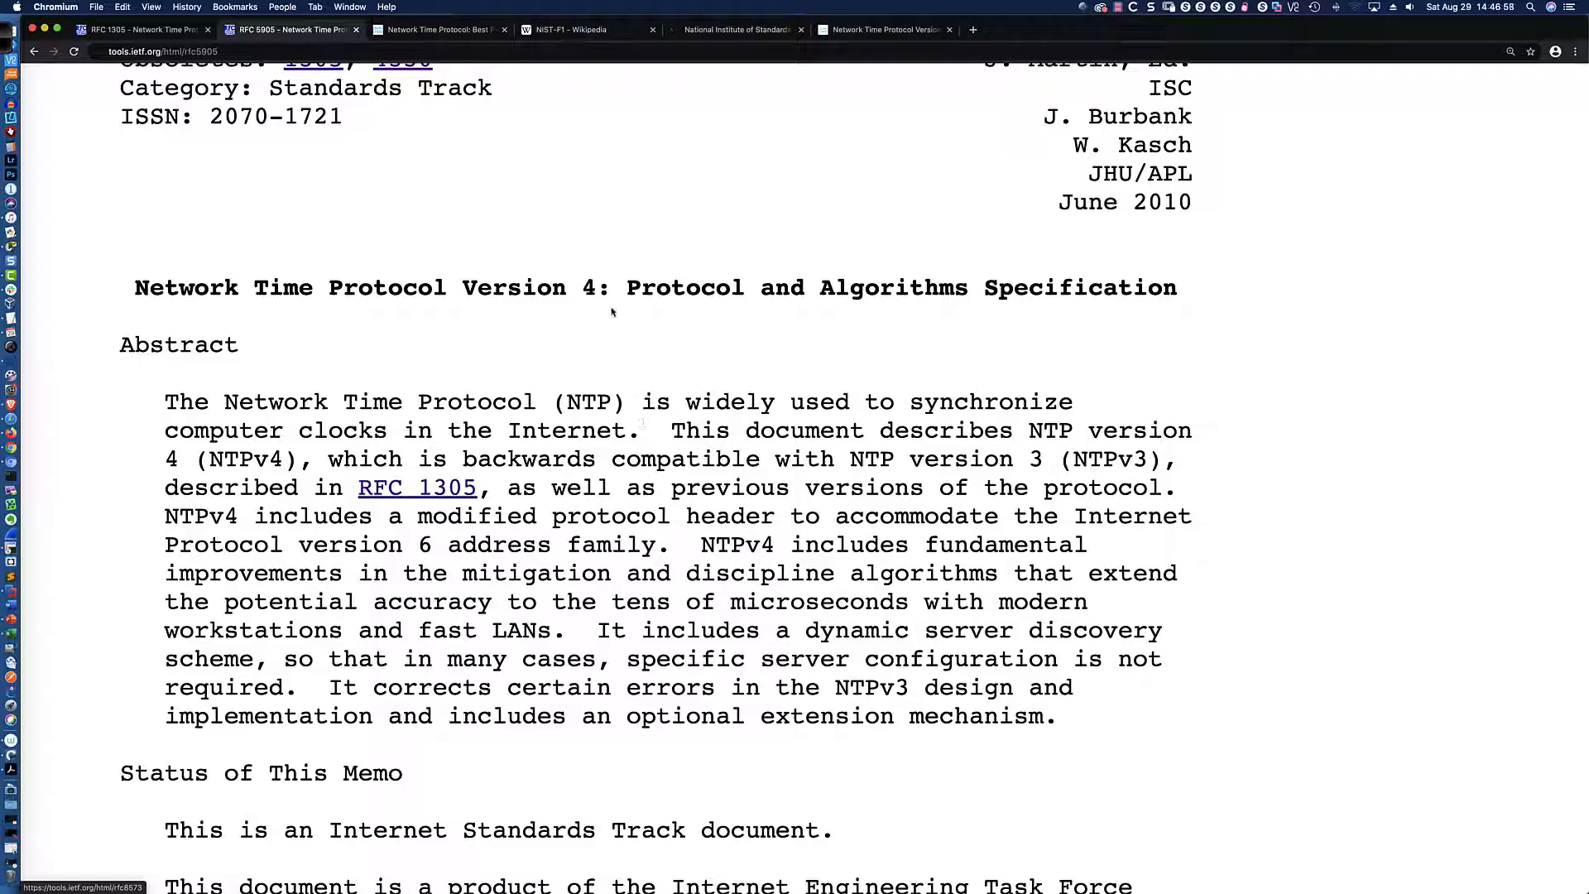
pyautogui.scroll(1, 579, 293)
pyautogui.scroll(5, 577, 293)
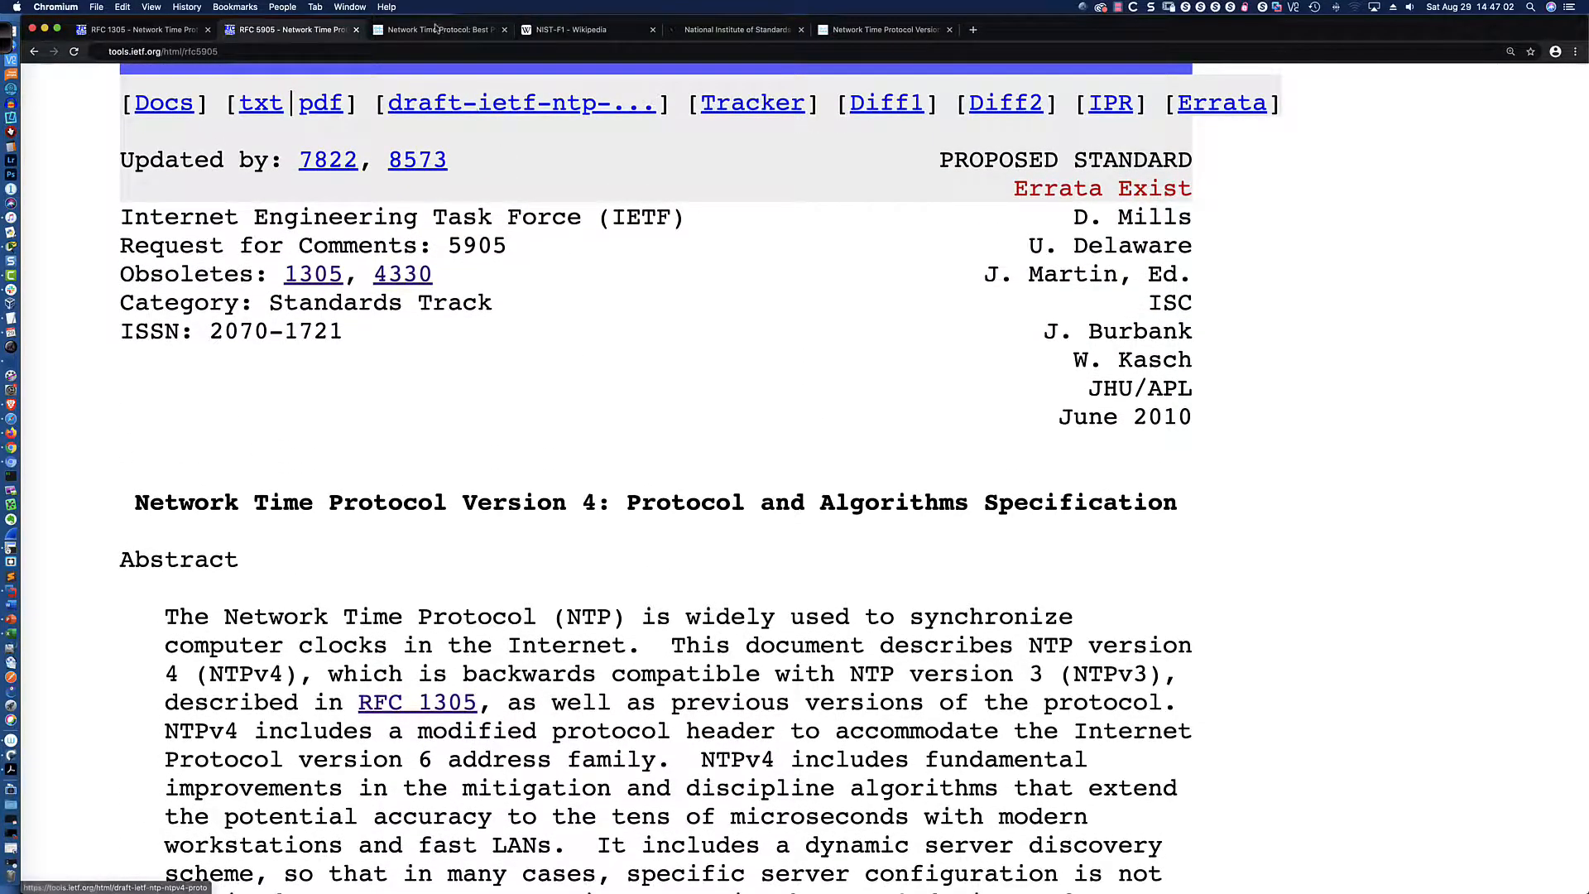
# Open Cisco's NTP best practices white paper, dismiss the page search for stratum and highlight the stratum explanation under NTP Overview.
pyautogui.click(436, 32)
pyautogui.scroll(10, 453, 106)
pyautogui.scroll(-11, 454, 106)
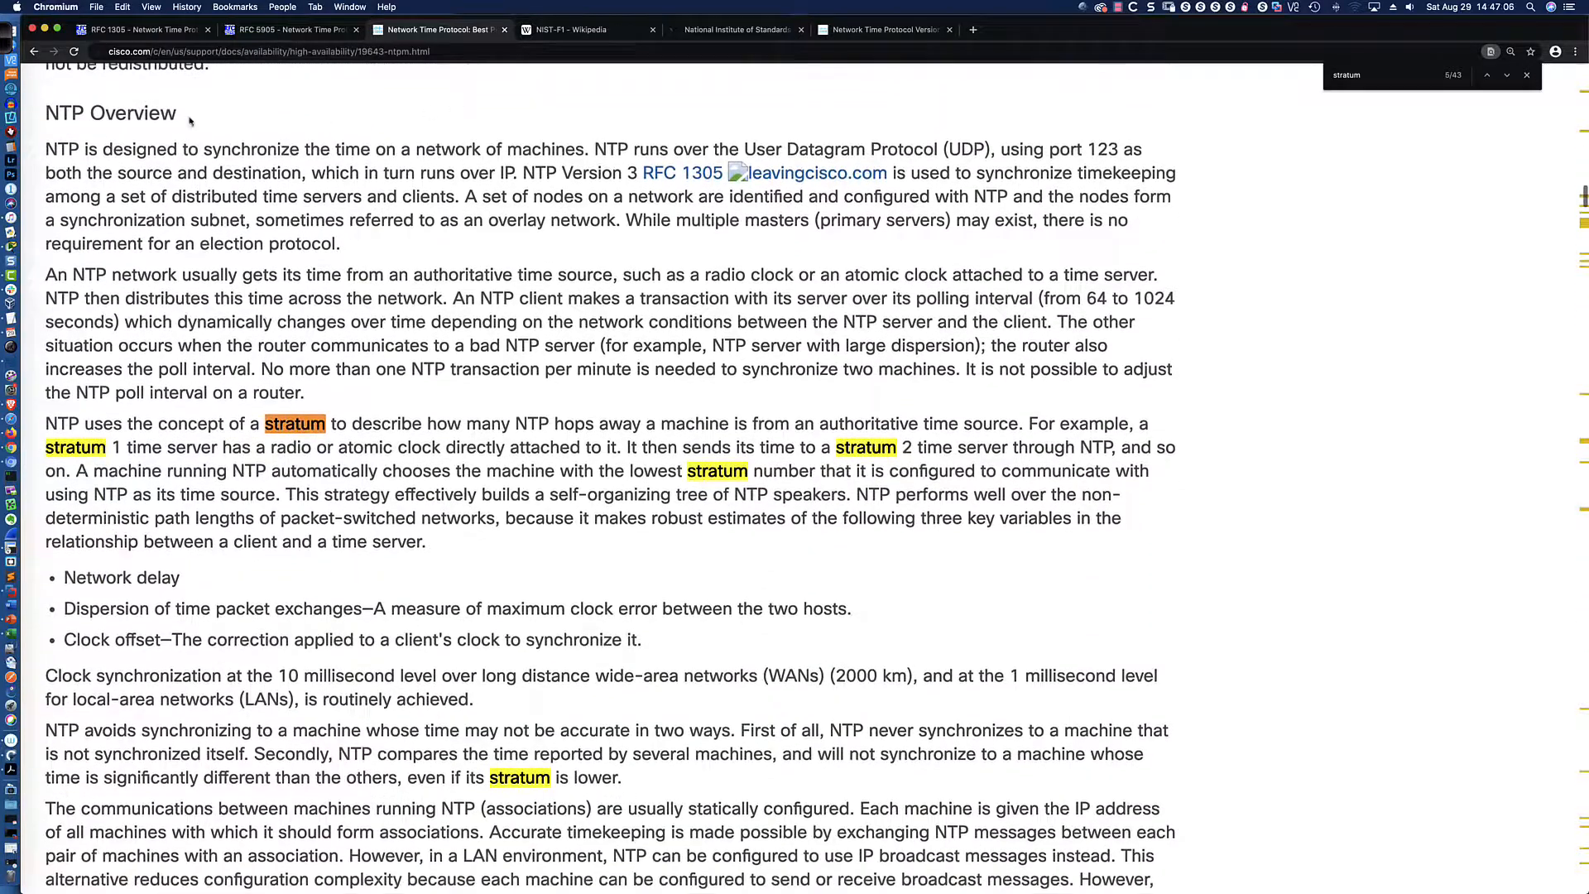
pyautogui.scroll(-1, 190, 124)
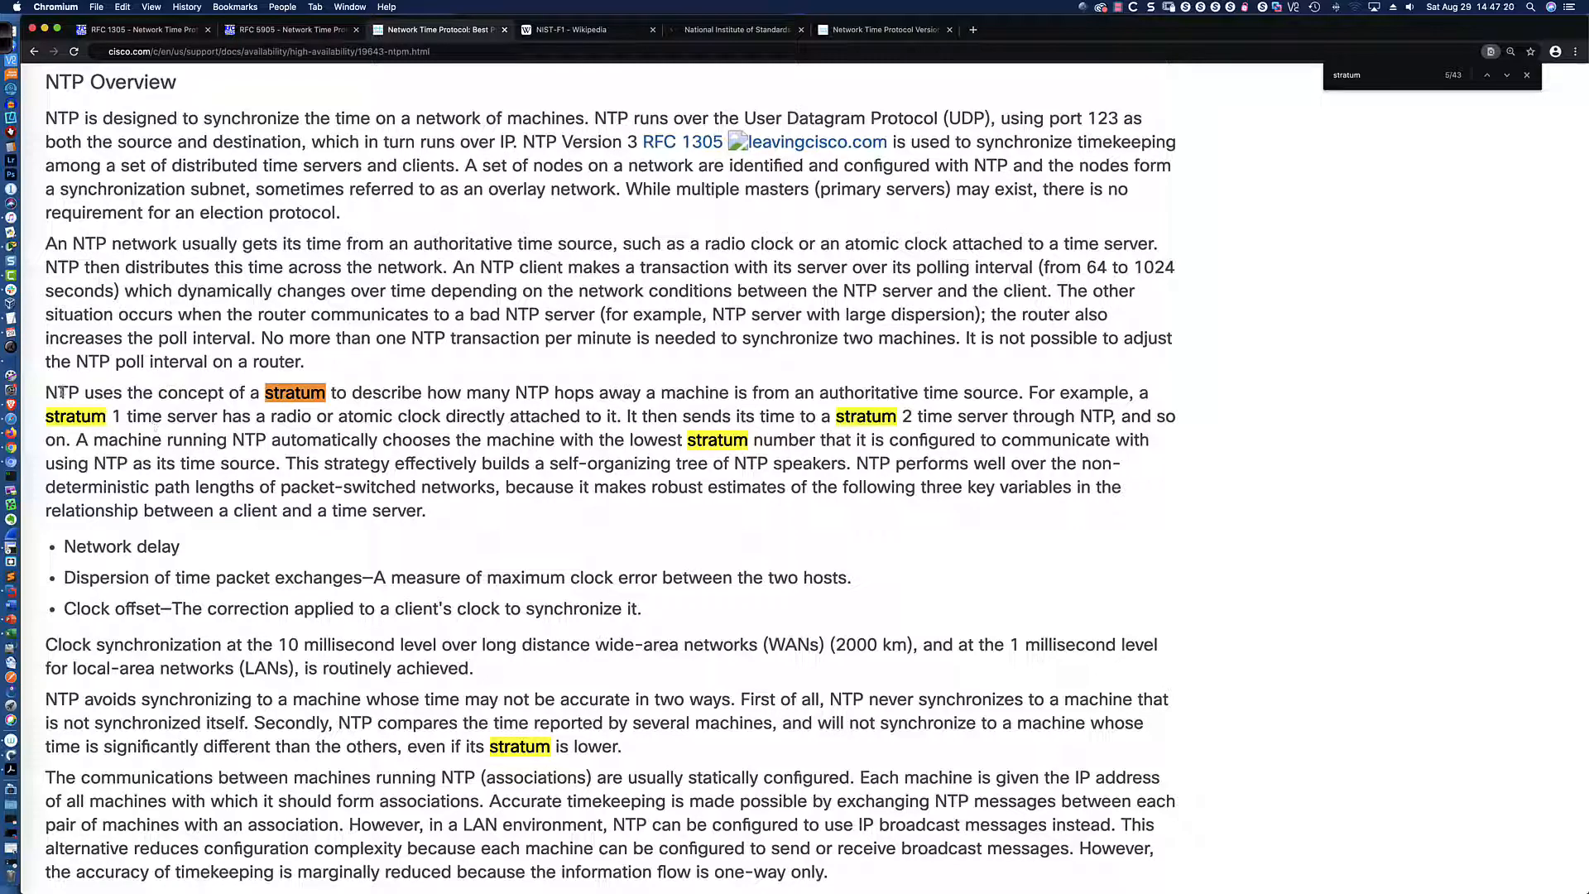
pyautogui.click(1527, 75)
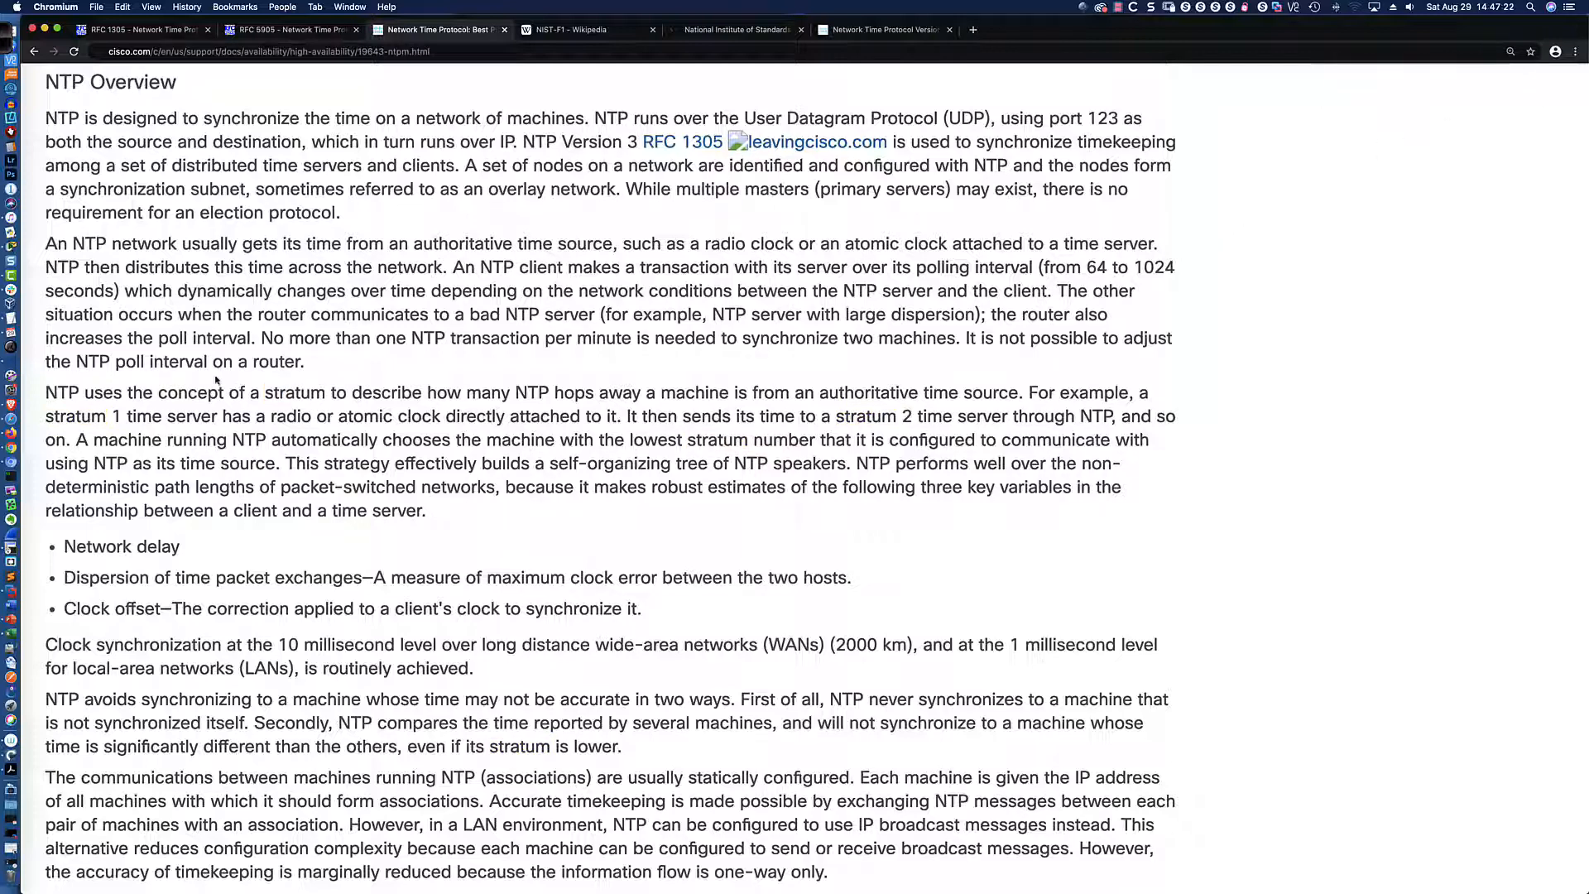
pyautogui.moveTo(50, 395); pyautogui.dragTo(814, 463)
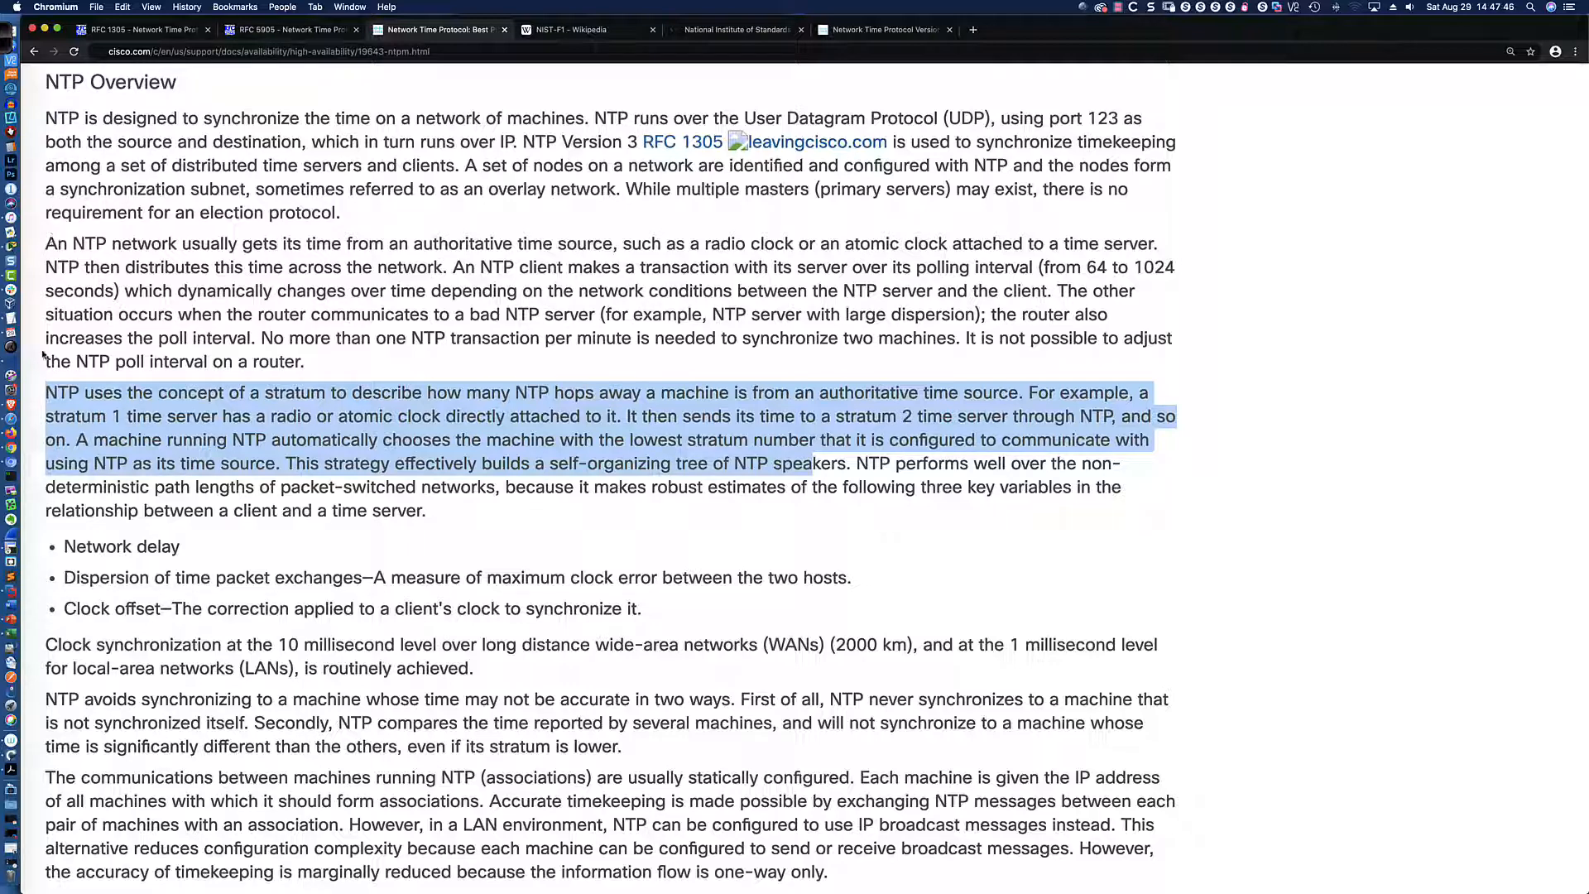
# Open the screen annotation tool and sketch an NTP hierarchy: an N server labelled 1, three boxes labelled 2, then boxes 3 and 4 below.
pyautogui.click(13, 349)
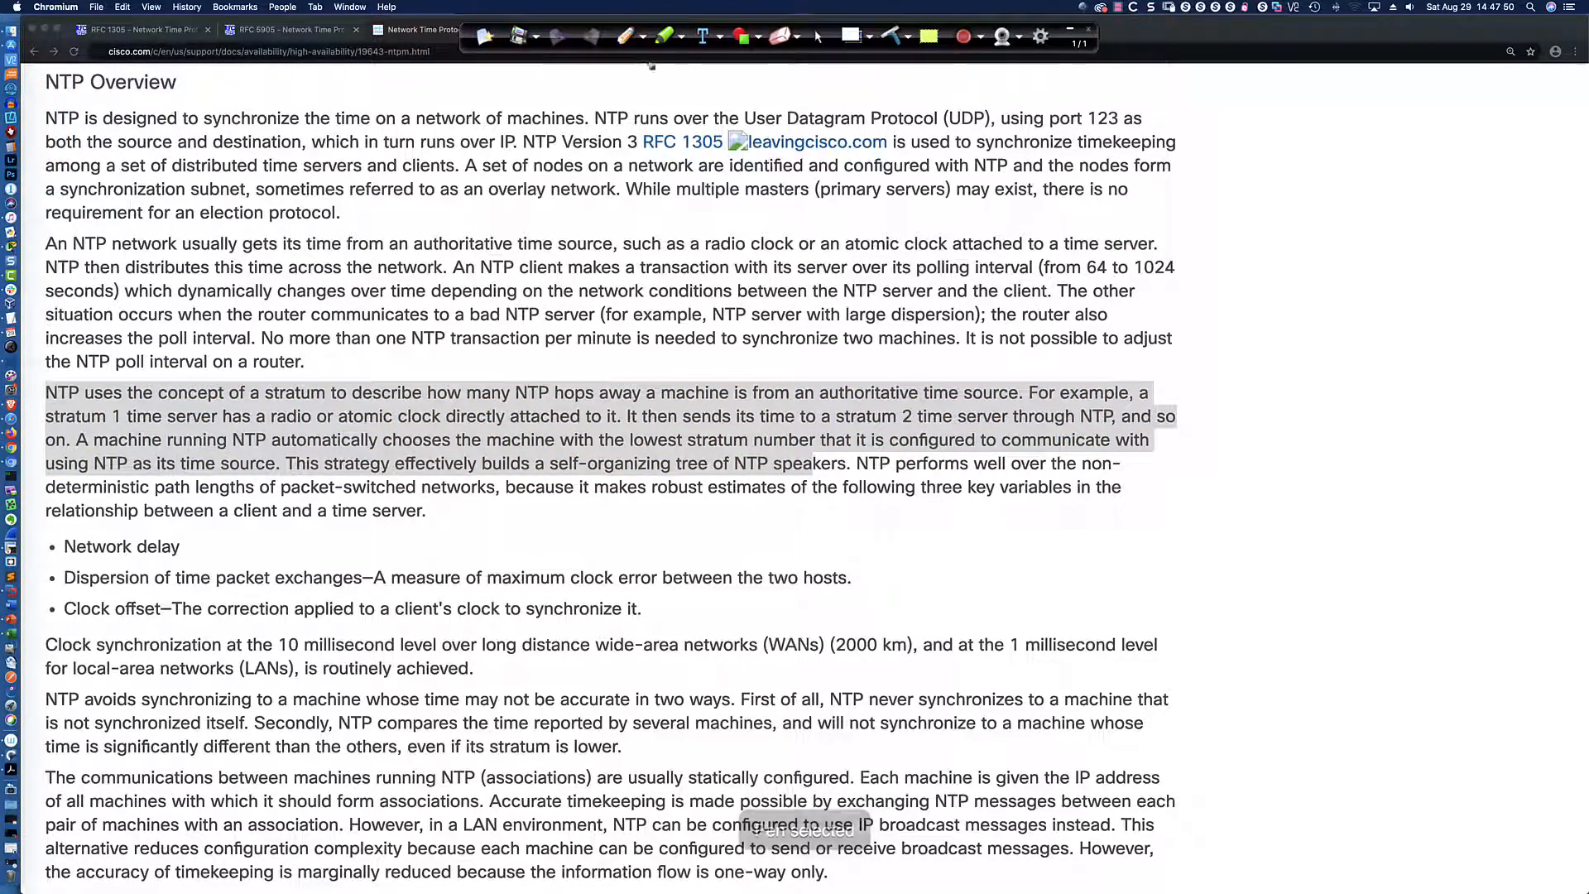
pyautogui.moveTo(1272, 166)
pyautogui.mouseDown()
pyautogui.moveTo(1353, 169)
pyautogui.moveTo(1264, 165)
pyautogui.moveTo(1312, 198)
pyautogui.moveTo(1331, 183)
pyautogui.moveTo(1435, 200)
pyautogui.mouseUp()
pyautogui.moveTo(1266, 240)
pyautogui.mouseDown()
pyautogui.moveTo(1228, 278)
pyautogui.moveTo(1240, 285)
pyautogui.mouseUp()
pyautogui.moveTo(1329, 241)
pyautogui.mouseDown()
pyautogui.moveTo(1327, 281)
pyautogui.moveTo(1432, 303)
pyautogui.moveTo(1417, 303)
pyautogui.mouseUp()
pyautogui.moveTo(1188, 321)
pyautogui.mouseDown()
pyautogui.moveTo(1238, 329)
pyautogui.moveTo(1189, 324)
pyautogui.mouseUp()
pyautogui.moveTo(1196, 338)
pyautogui.mouseDown()
pyautogui.moveTo(1215, 340)
pyautogui.moveTo(1200, 372)
pyautogui.moveTo(1225, 372)
pyautogui.mouseUp()
pyautogui.moveTo(1310, 303)
pyautogui.mouseDown()
pyautogui.moveTo(1347, 377)
pyautogui.moveTo(1306, 306)
pyautogui.moveTo(1339, 355)
pyautogui.mouseUp()
pyautogui.moveTo(1428, 319)
pyautogui.mouseDown()
pyautogui.moveTo(1502, 376)
pyautogui.moveTo(1440, 339)
pyautogui.moveTo(1461, 374)
pyautogui.moveTo(1492, 364)
pyautogui.moveTo(1418, 444)
pyautogui.moveTo(1441, 438)
pyautogui.mouseUp()
pyautogui.moveTo(1470, 379)
pyautogui.mouseDown()
pyautogui.moveTo(1486, 443)
pyautogui.moveTo(1498, 410)
pyautogui.moveTo(1508, 427)
pyautogui.mouseUp()
pyautogui.moveTo(1409, 459)
pyautogui.mouseDown()
pyautogui.moveTo(1441, 508)
pyautogui.moveTo(1406, 456)
pyautogui.moveTo(1423, 577)
pyautogui.moveTo(1434, 556)
pyautogui.moveTo(1427, 665)
pyautogui.moveTo(1406, 590)
pyautogui.moveTo(1434, 656)
pyautogui.mouseUp()
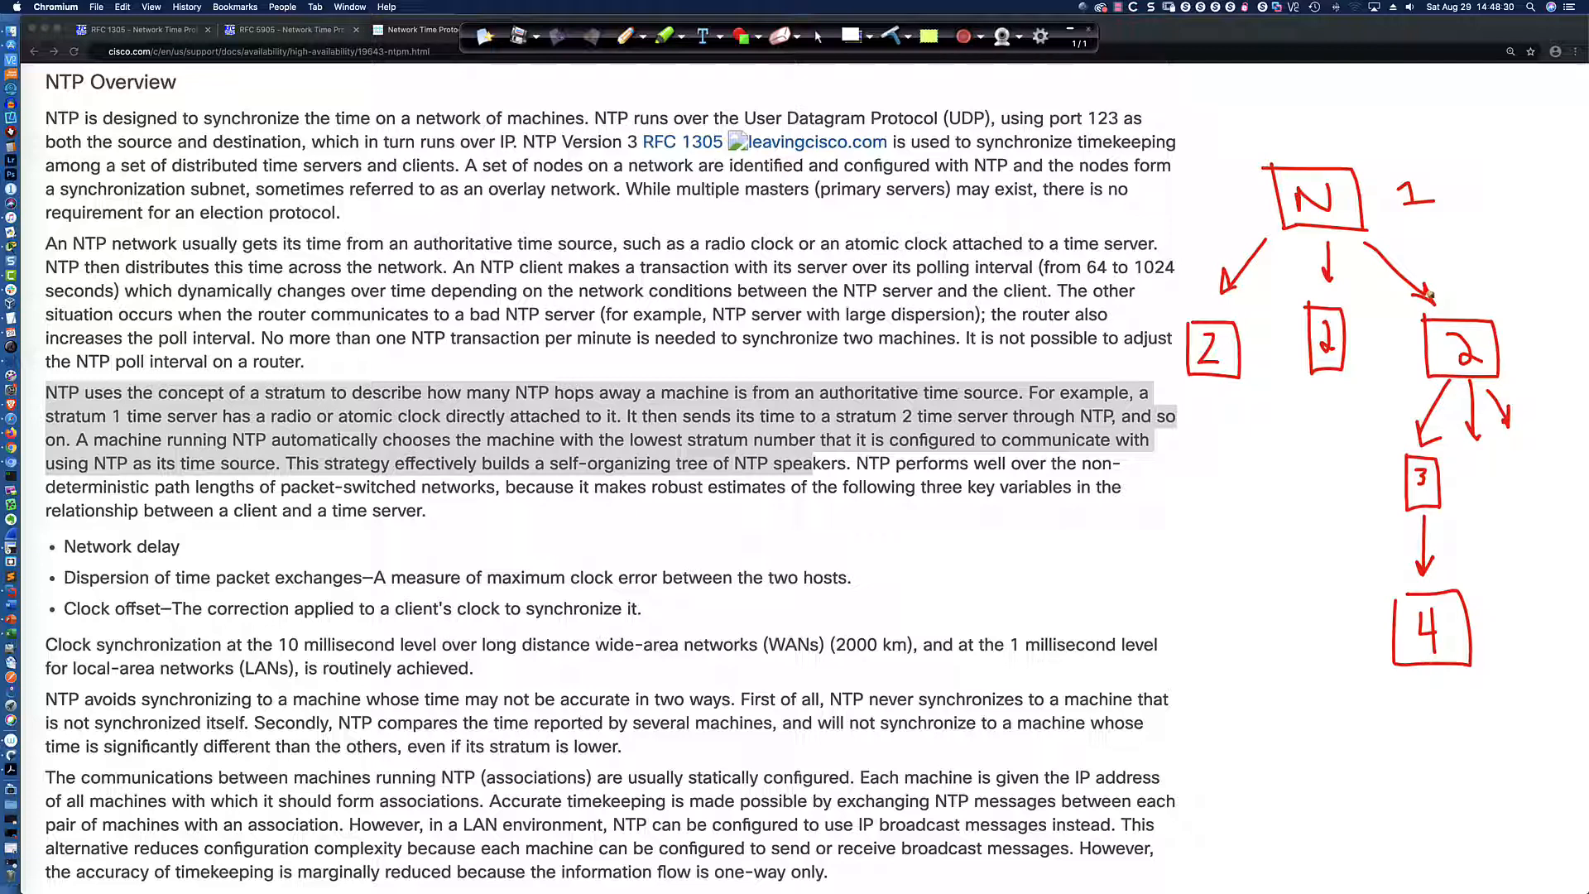
# Add a circled A time source above the N server and draw arrows from the lower stratum boxes back up the hierarchy.
pyautogui.moveTo(1353, 150)
pyautogui.mouseDown()
pyautogui.moveTo(1262, 225)
pyautogui.moveTo(1482, 187)
pyautogui.moveTo(1329, 166)
pyautogui.moveTo(1360, 87)
pyautogui.mouseUp()
pyautogui.moveTo(1353, 68)
pyautogui.mouseDown()
pyautogui.moveTo(1356, 108)
pyautogui.moveTo(1359, 60)
pyautogui.mouseUp()
pyautogui.moveTo(1370, 201)
pyautogui.mouseDown()
pyautogui.moveTo(1398, 195)
pyautogui.moveTo(1387, 205)
pyautogui.moveTo(1342, 161)
pyautogui.moveTo(1387, 117)
pyautogui.mouseUp()
pyautogui.moveTo(1475, 330)
pyautogui.mouseDown()
pyautogui.moveTo(1467, 242)
pyautogui.moveTo(1396, 229)
pyautogui.moveTo(1429, 141)
pyautogui.mouseUp()
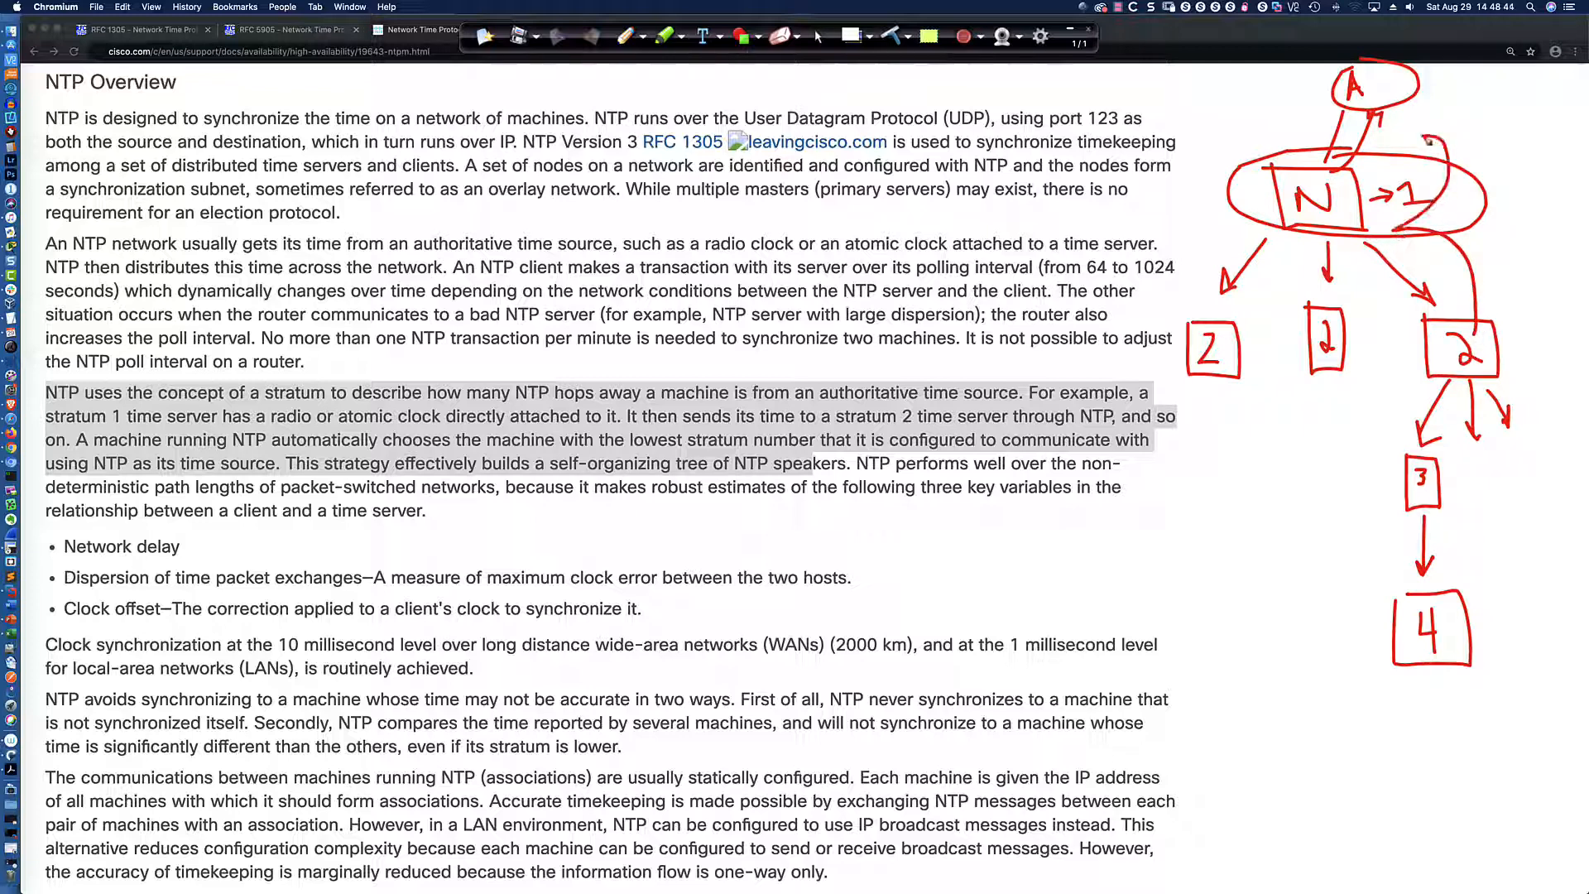
pyautogui.moveTo(1439, 484)
pyautogui.mouseDown()
pyautogui.moveTo(1504, 341)
pyautogui.moveTo(1475, 267)
pyautogui.mouseUp()
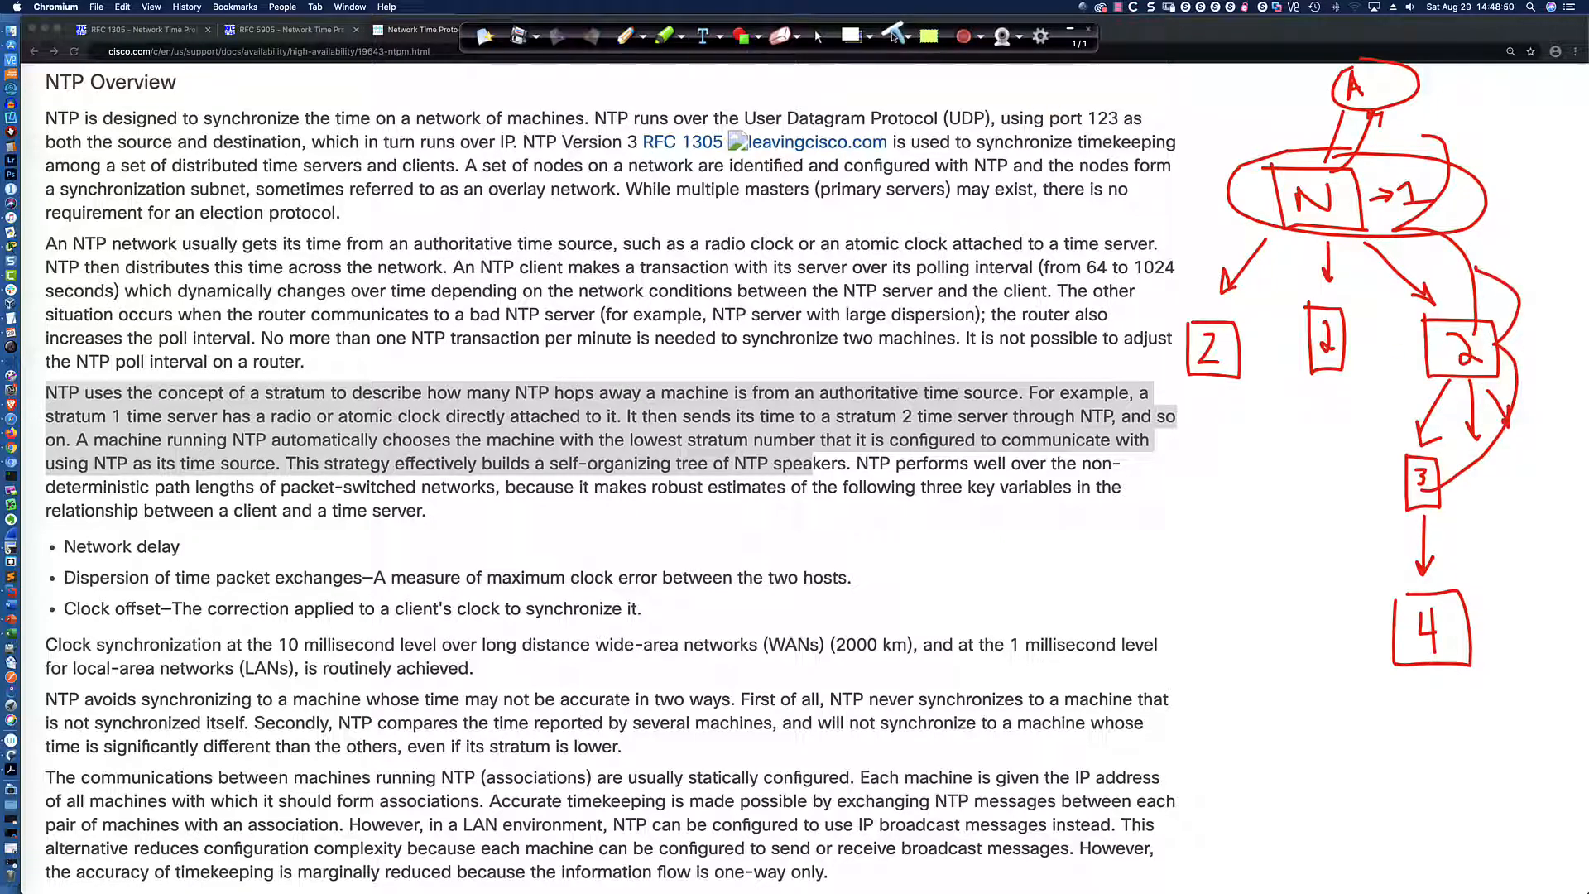
# Clear the hierarchy sketch, return to the beginning of the white paper and dismiss the annotation tool.
pyautogui.click(894, 35)
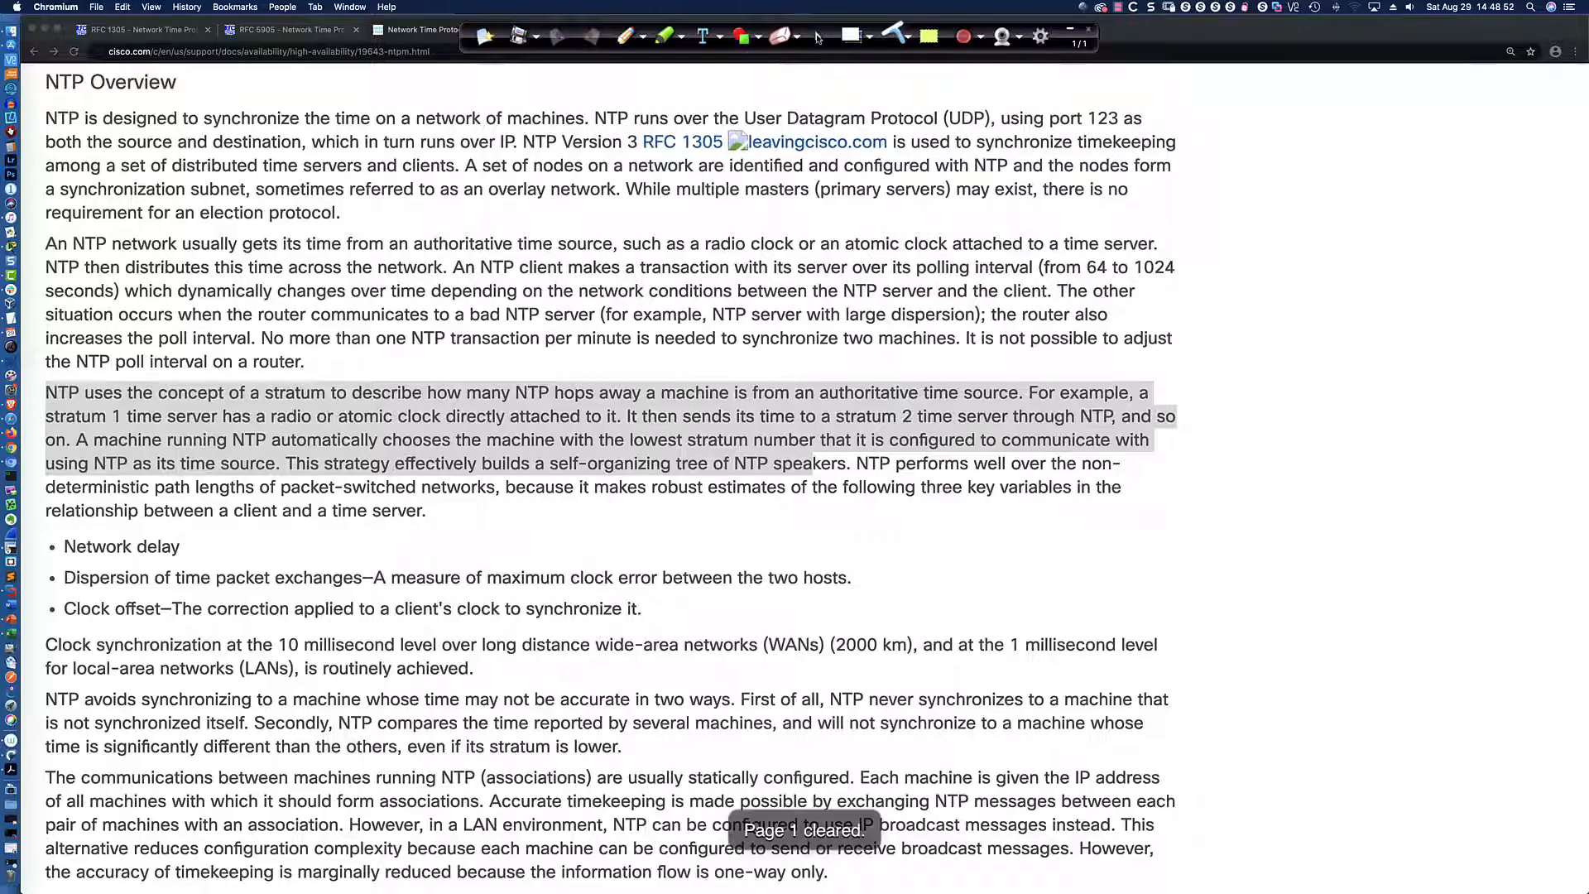
pyautogui.click(816, 38)
pyautogui.scroll(15, 771, 168)
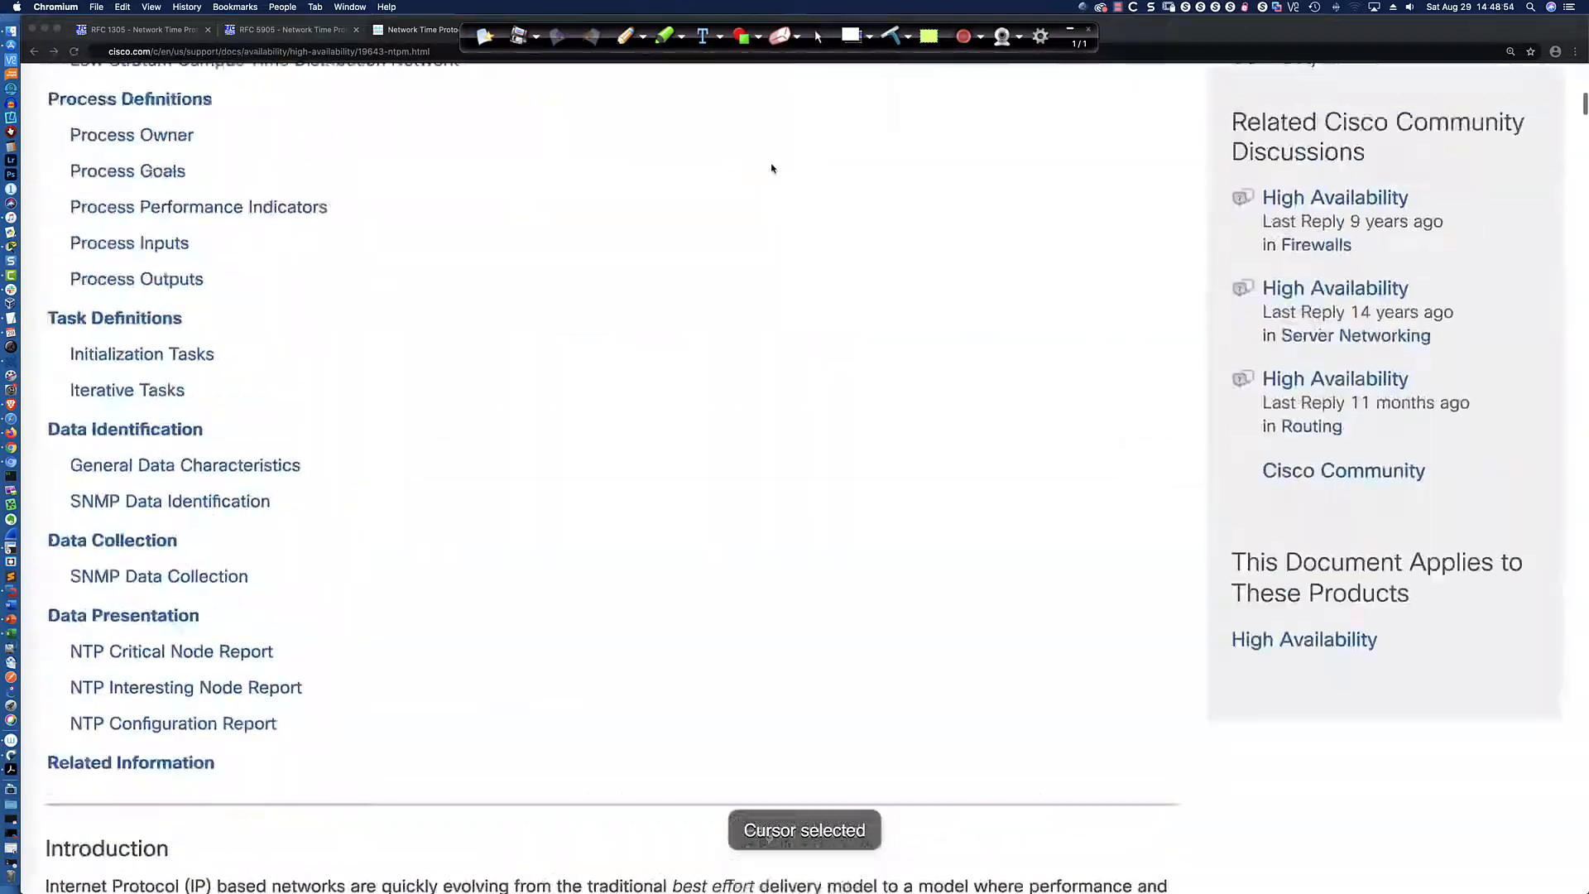
pyautogui.scroll(5, 771, 168)
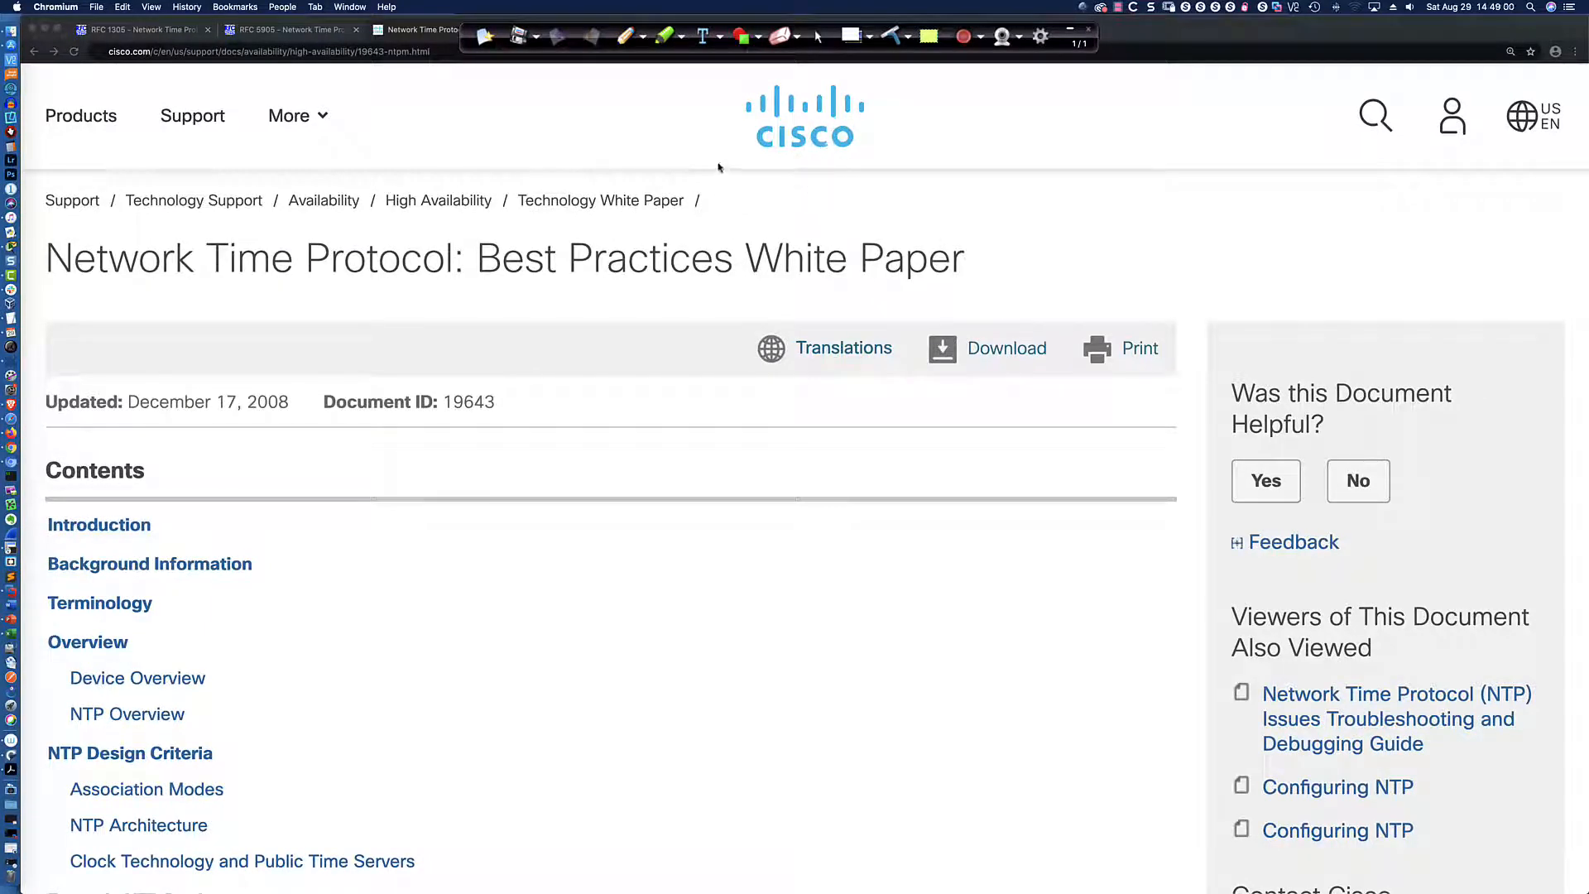
pyautogui.click(1070, 31)
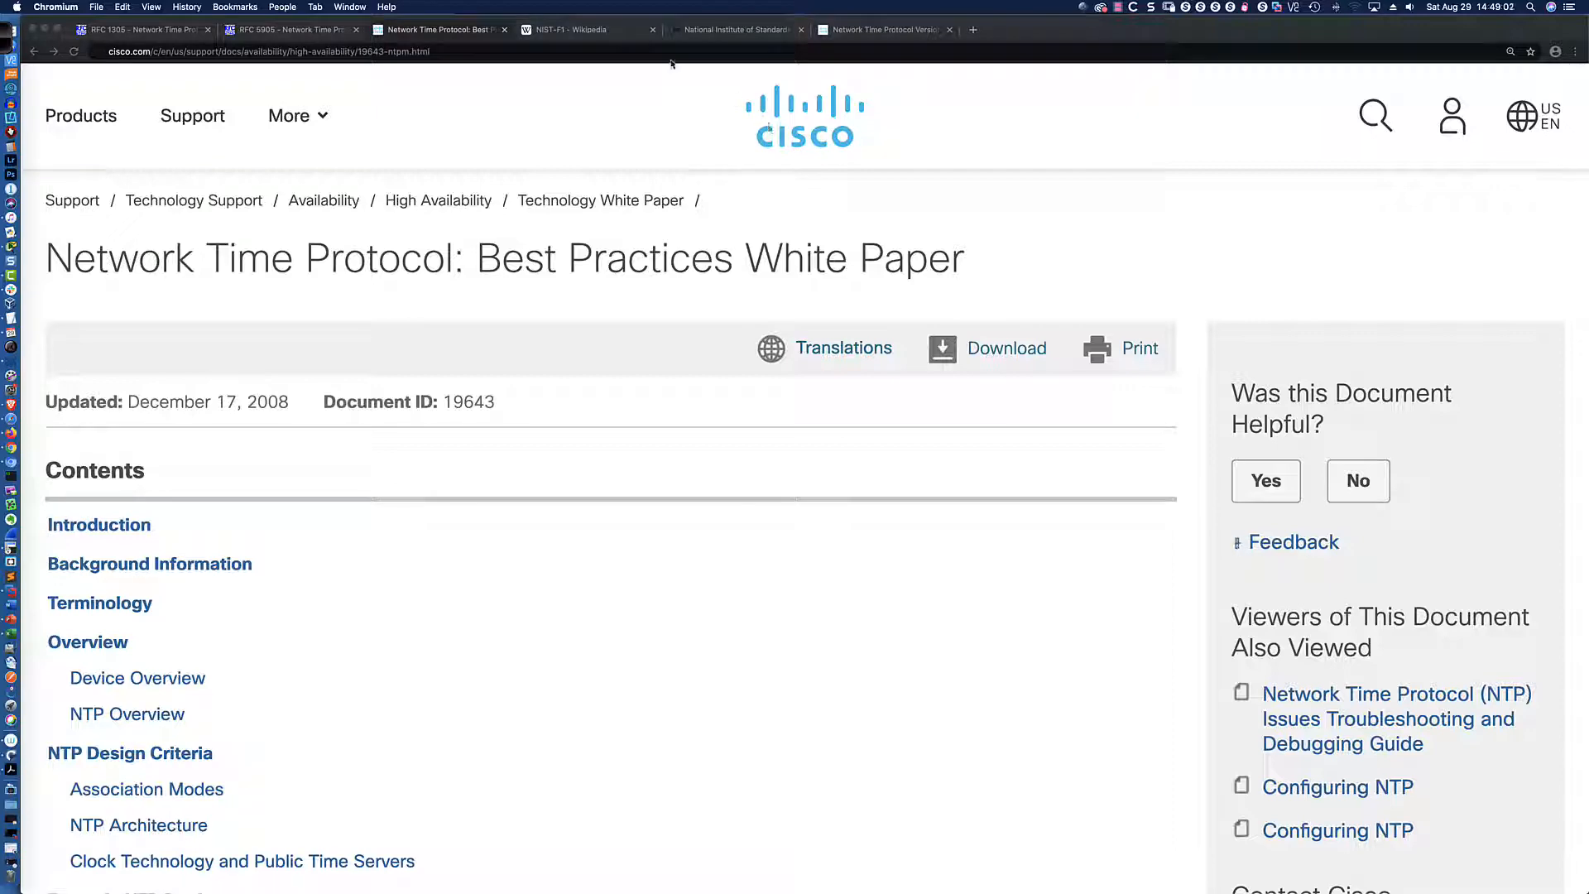
# Highlight "cesium fountain clock" in the NIST-F1 Wikipedia article, clear the highlight, and open NIST's official U.S. time page.
pyautogui.click(582, 31)
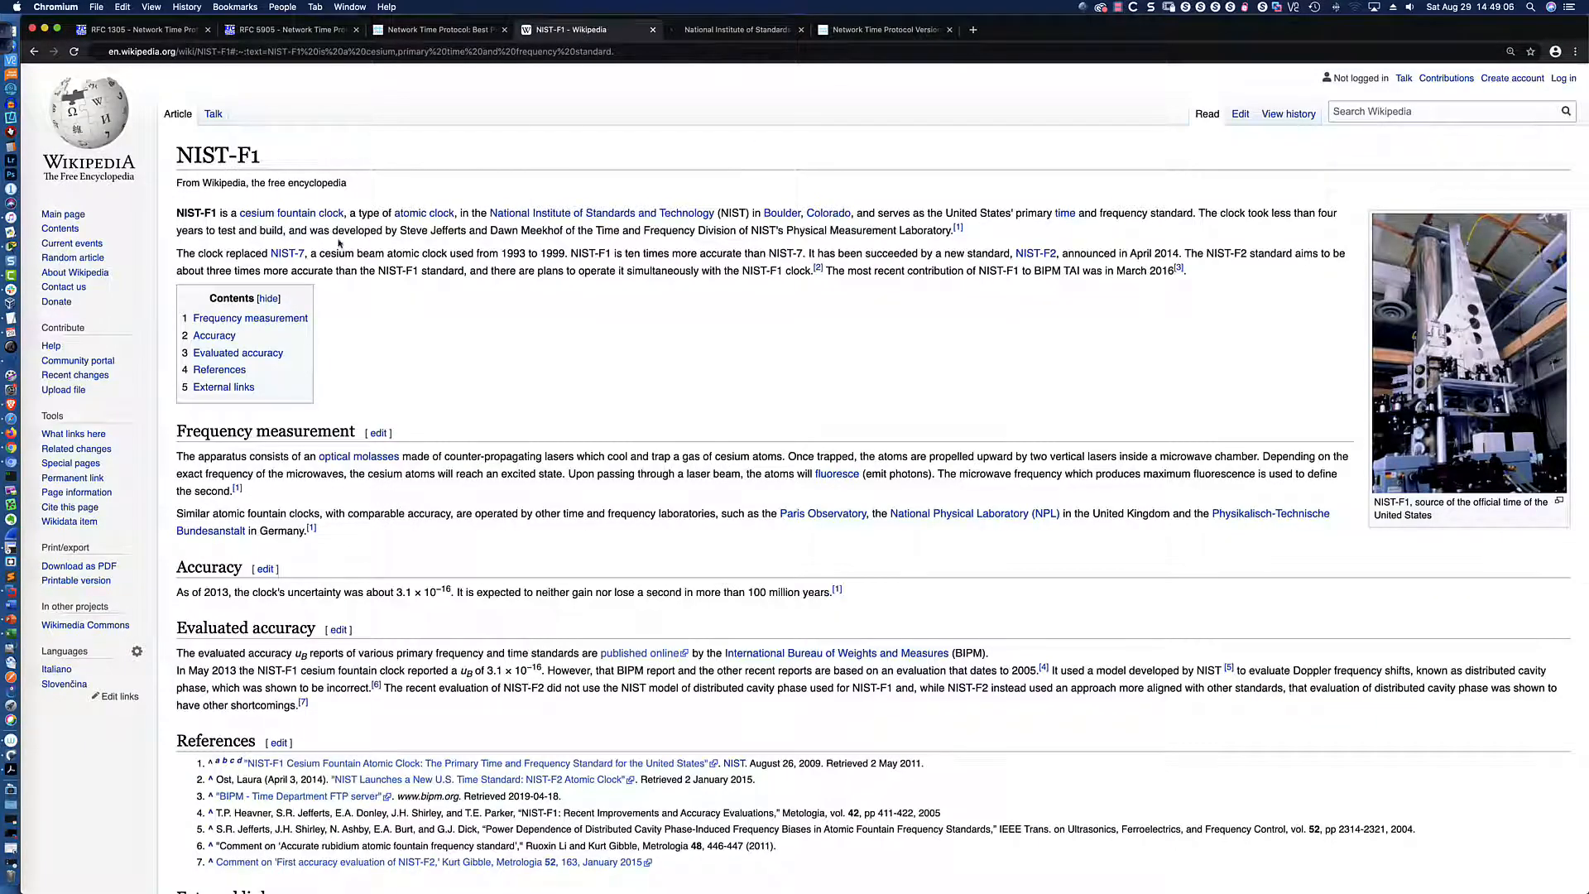
pyautogui.moveTo(237, 213); pyautogui.dragTo(353, 213)
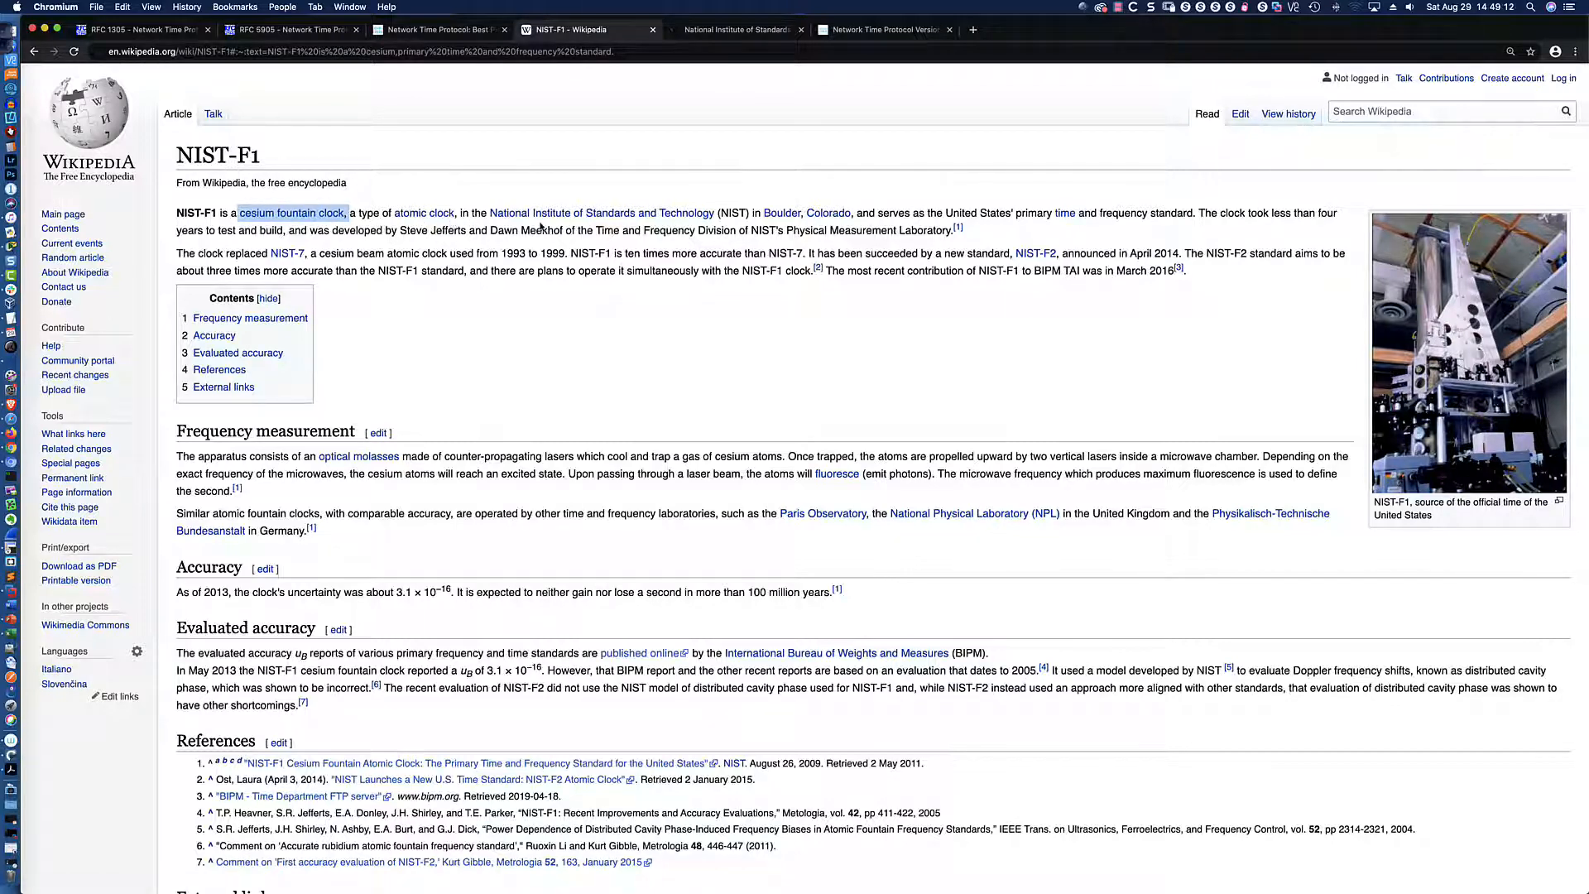
pyautogui.click(607, 225)
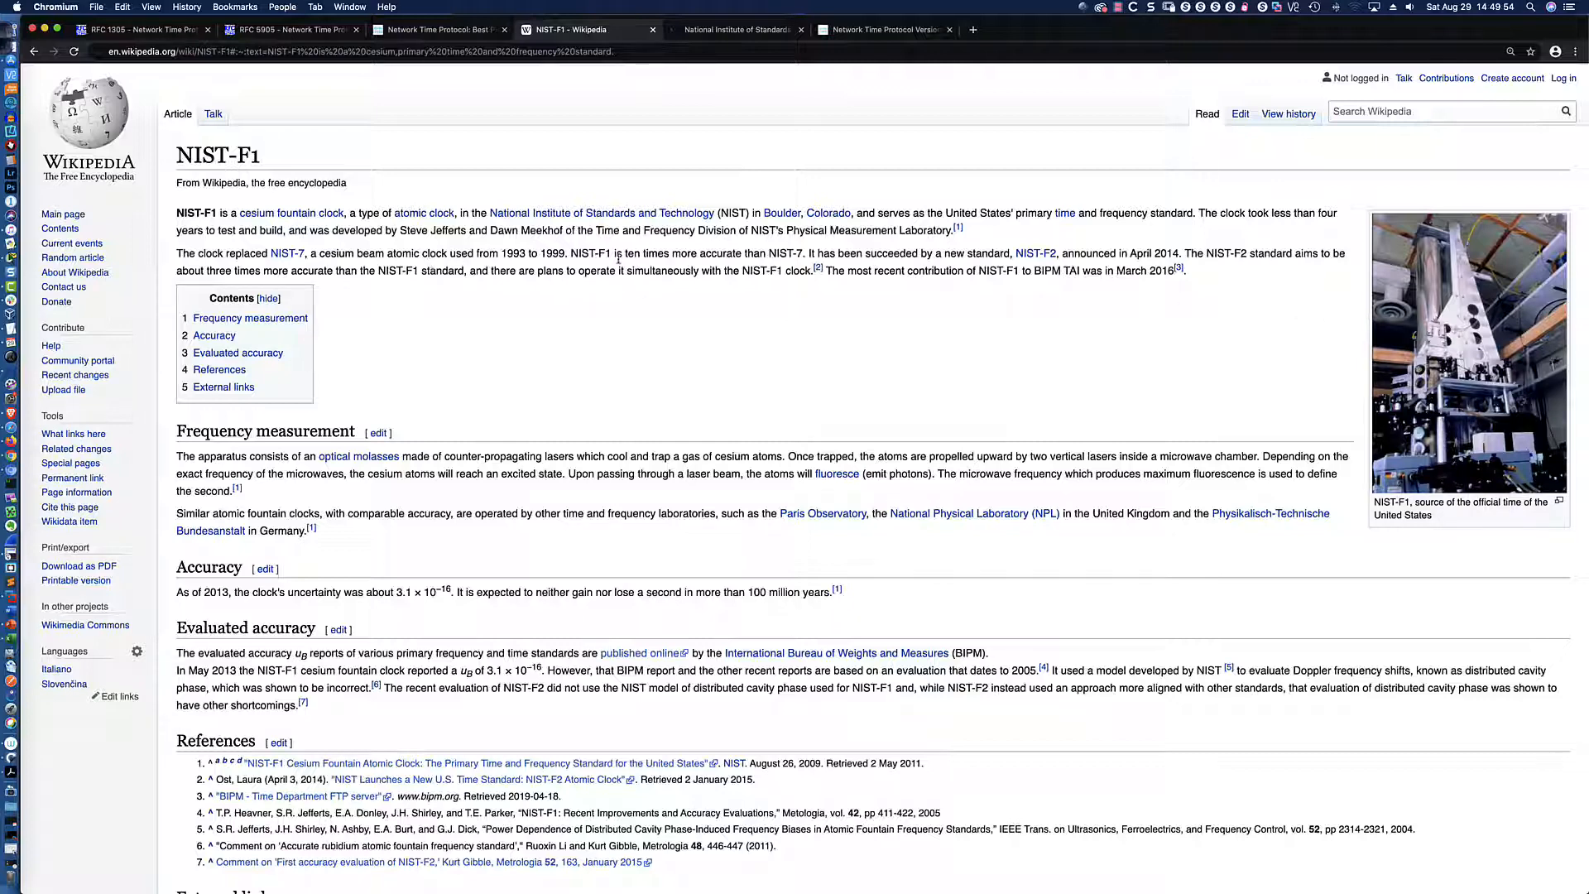
pyautogui.click(738, 30)
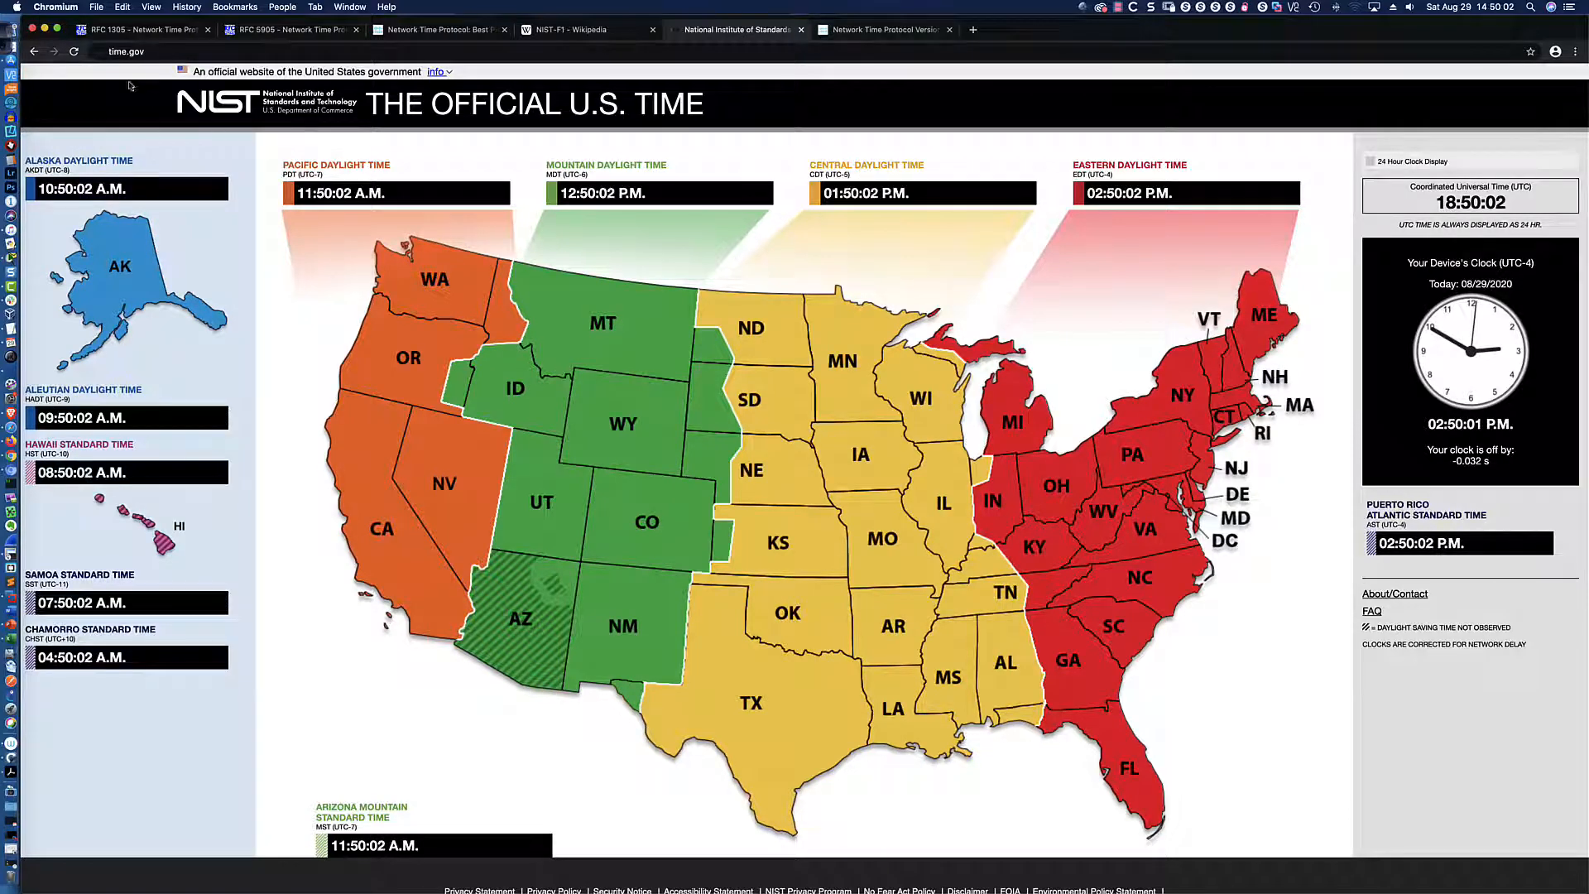
# Open the Cisco Community NTPv4 article and highlight the introduction paragraph describing NTPv4 as an extension of NTPv3.
pyautogui.click(882, 33)
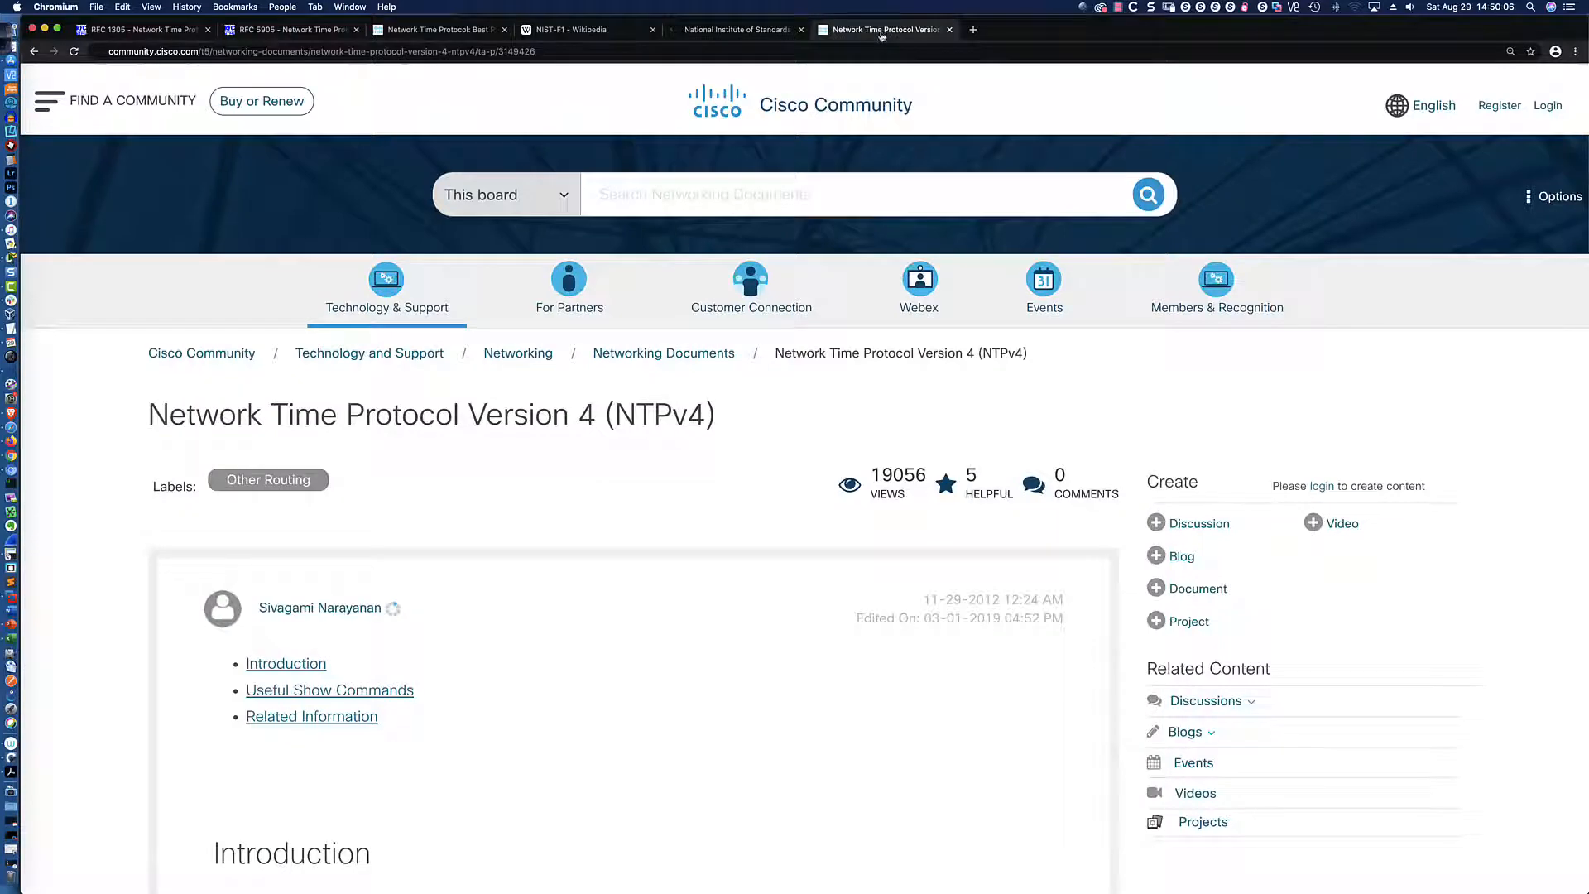
pyautogui.scroll(-3, 414, 476)
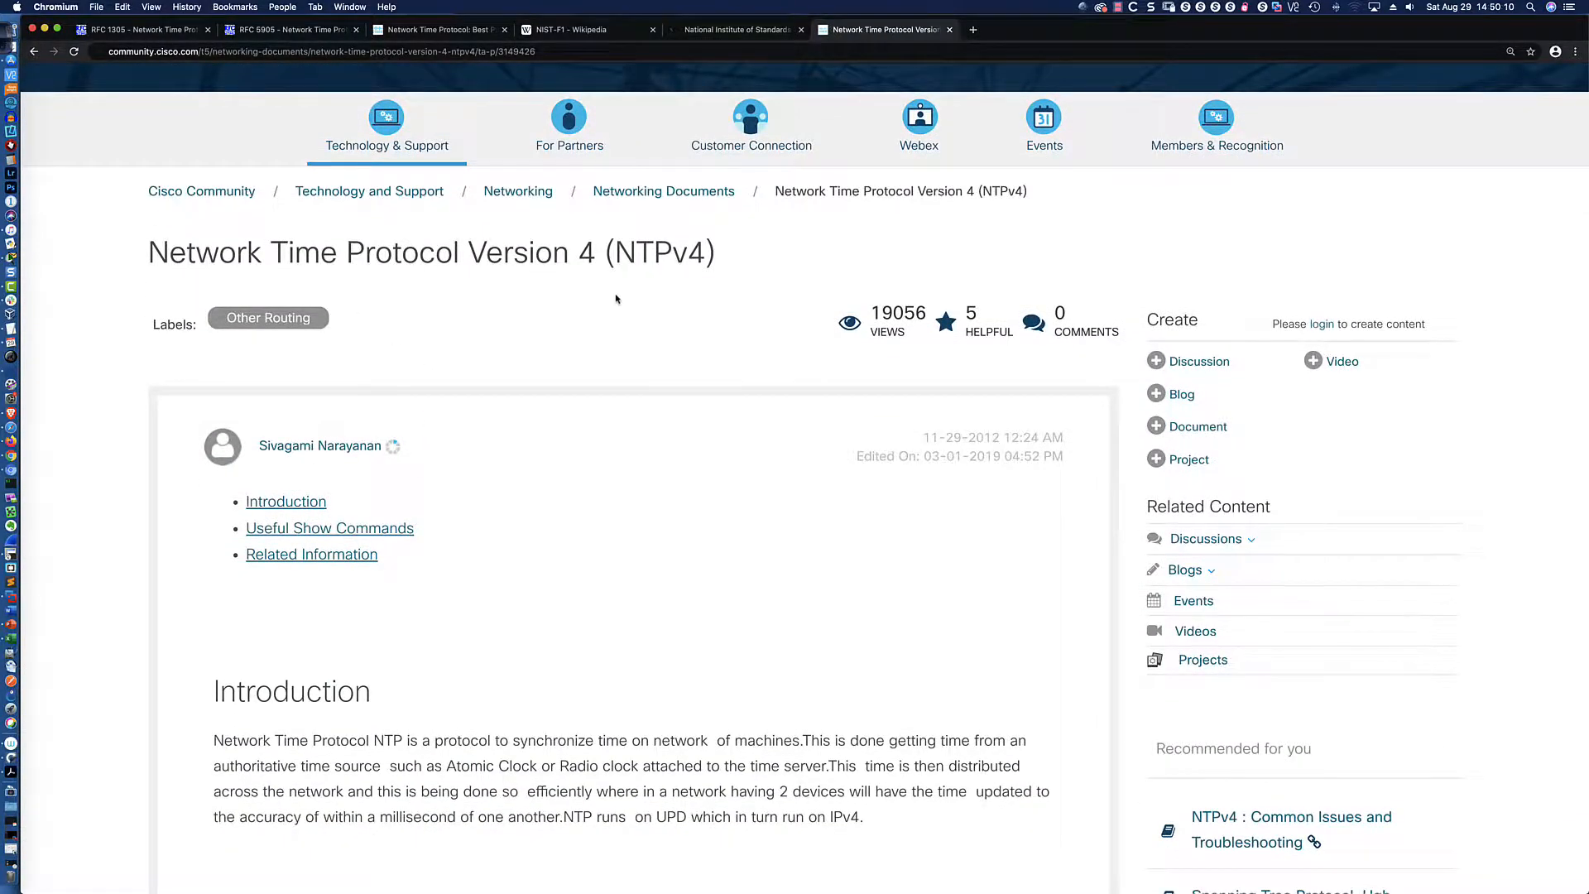
pyautogui.scroll(3, 638, 291)
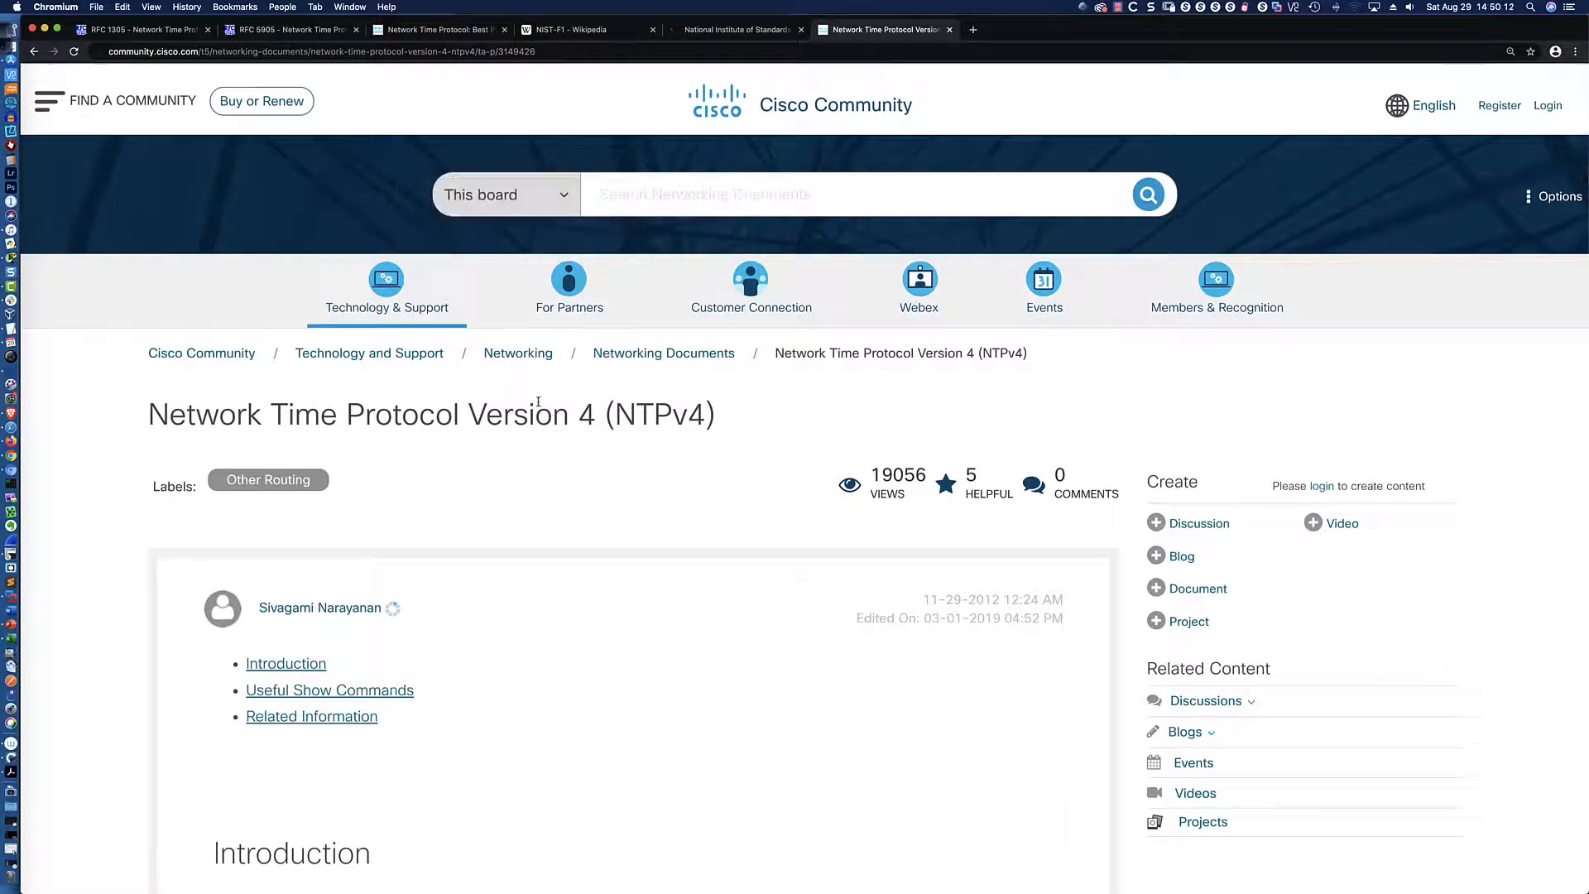
pyautogui.scroll(-10, 549, 390)
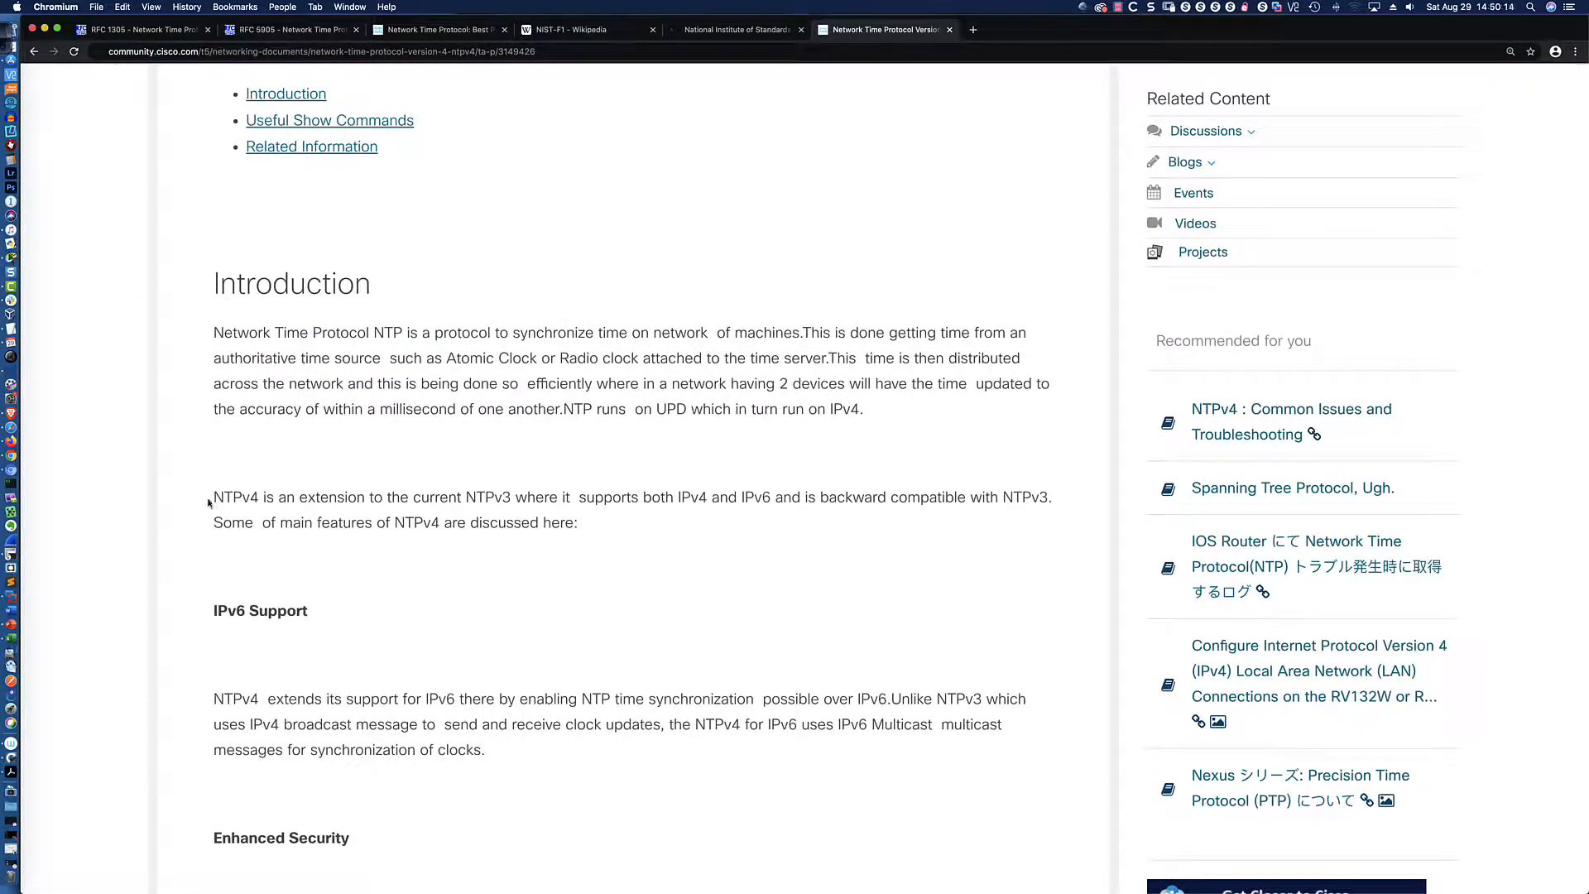
pyautogui.moveTo(214, 495); pyautogui.dragTo(578, 531)
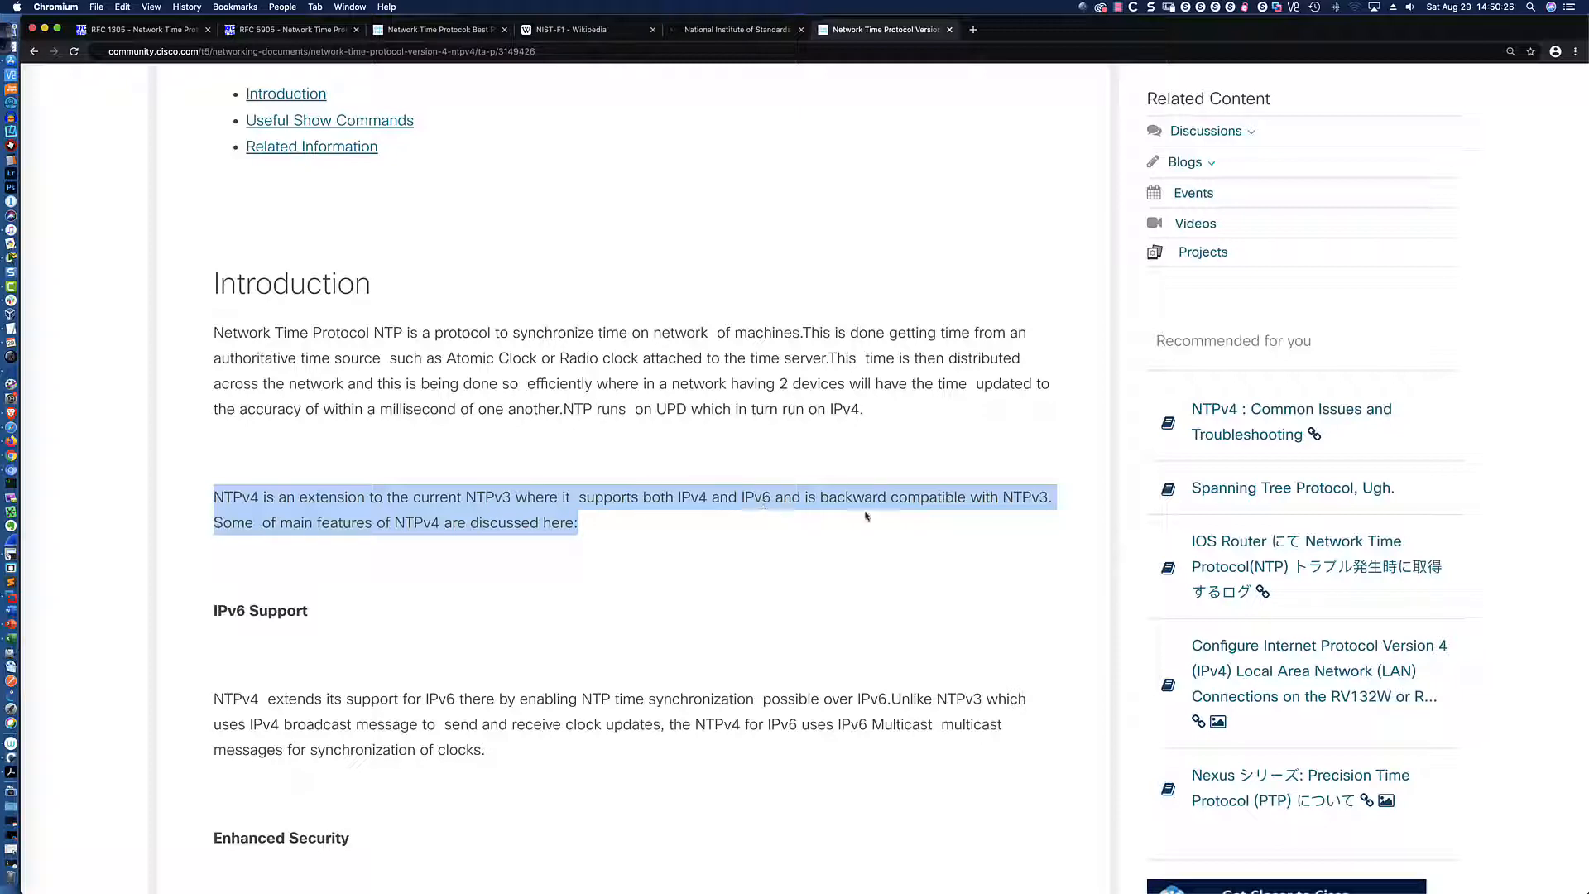
pyautogui.click(630, 568)
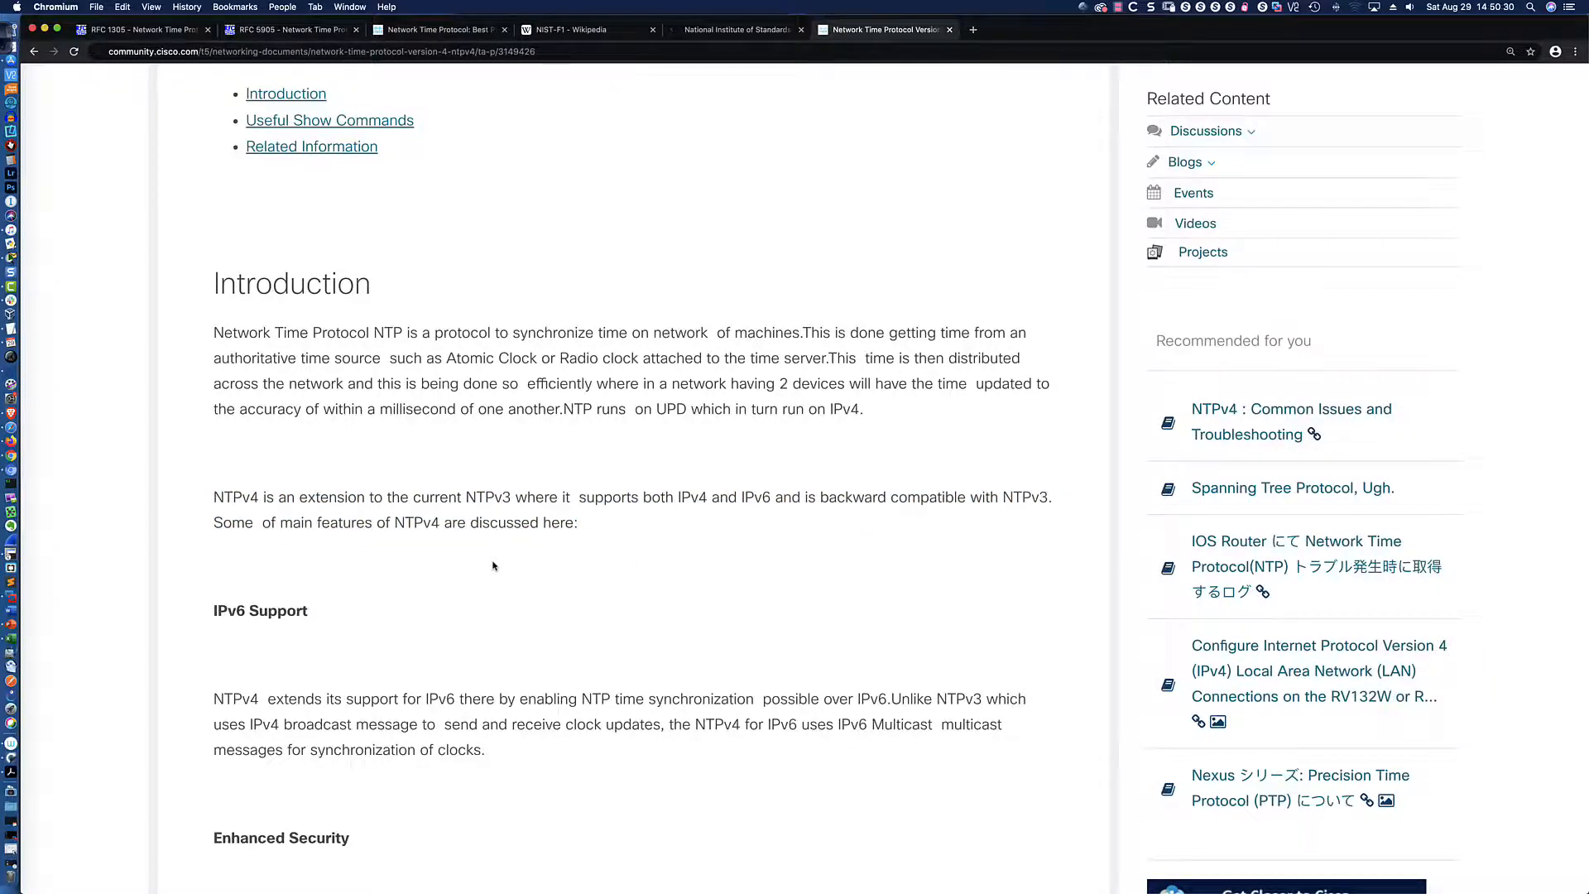
# Highlight the IPv6 Multicast wording under IPv6 Support and return to the beginning of the NTPv4 article.
pyautogui.scroll(1, 493, 566)
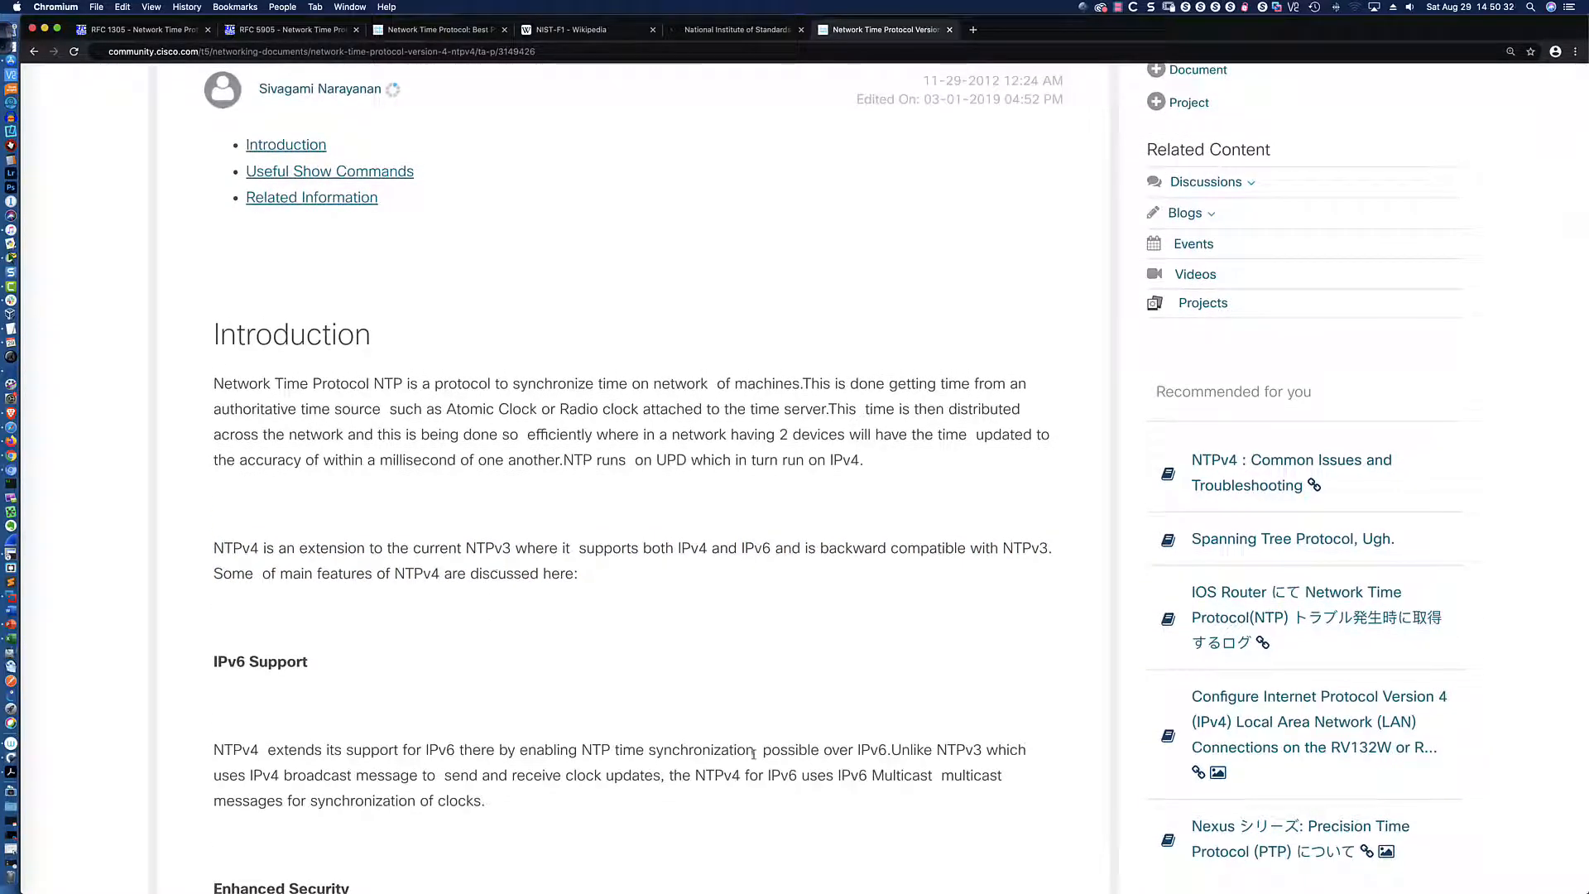
pyautogui.moveTo(691, 775); pyautogui.dragTo(951, 778)
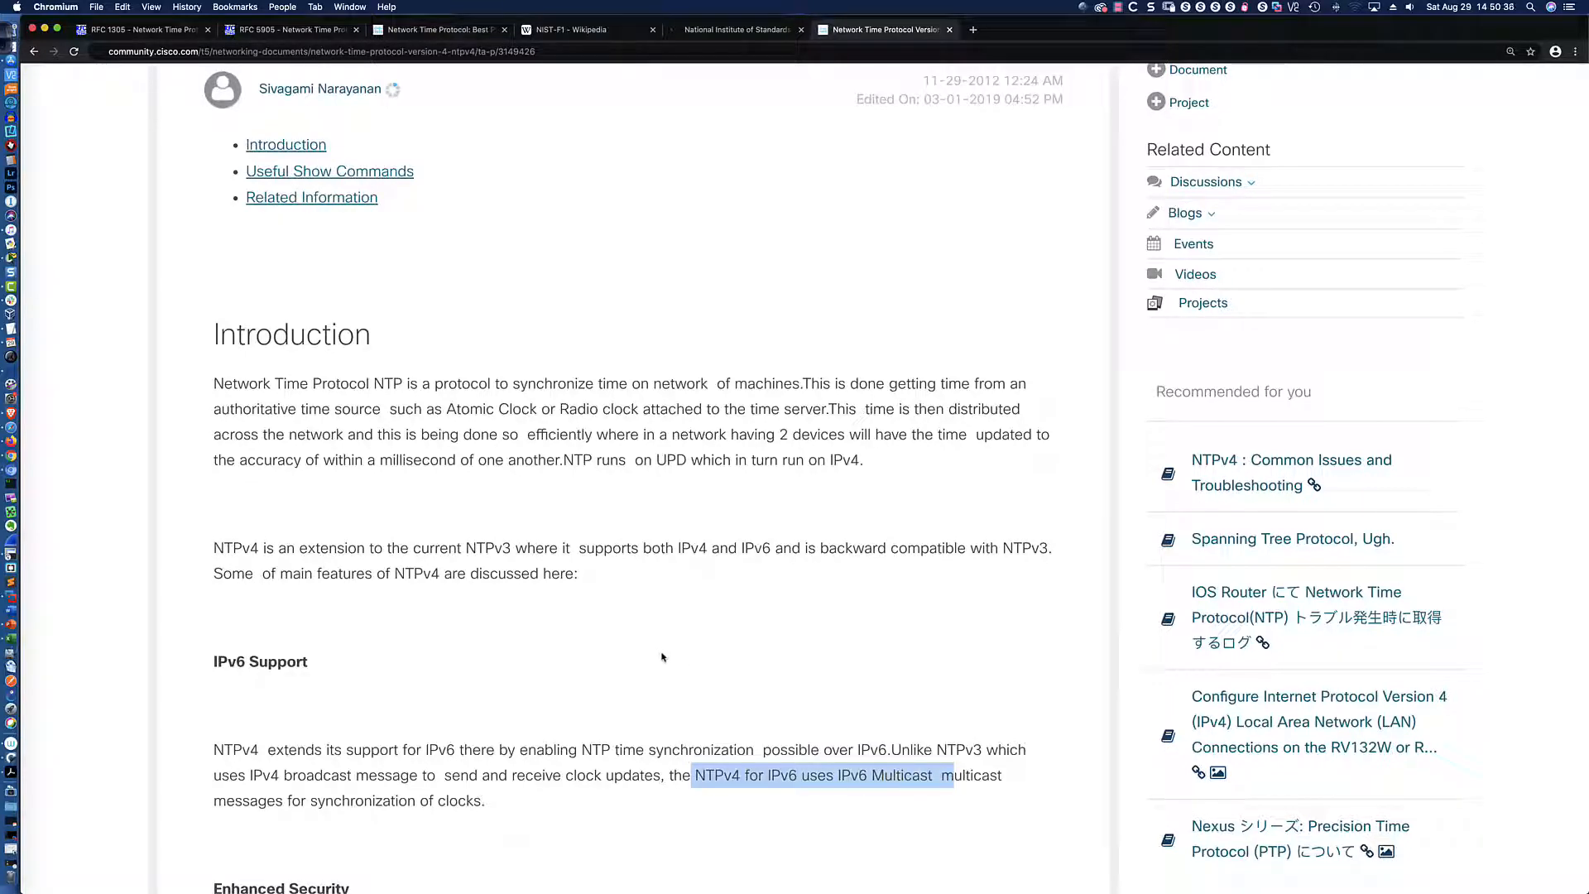
pyautogui.scroll(2, 662, 657)
pyautogui.scroll(10, 657, 659)
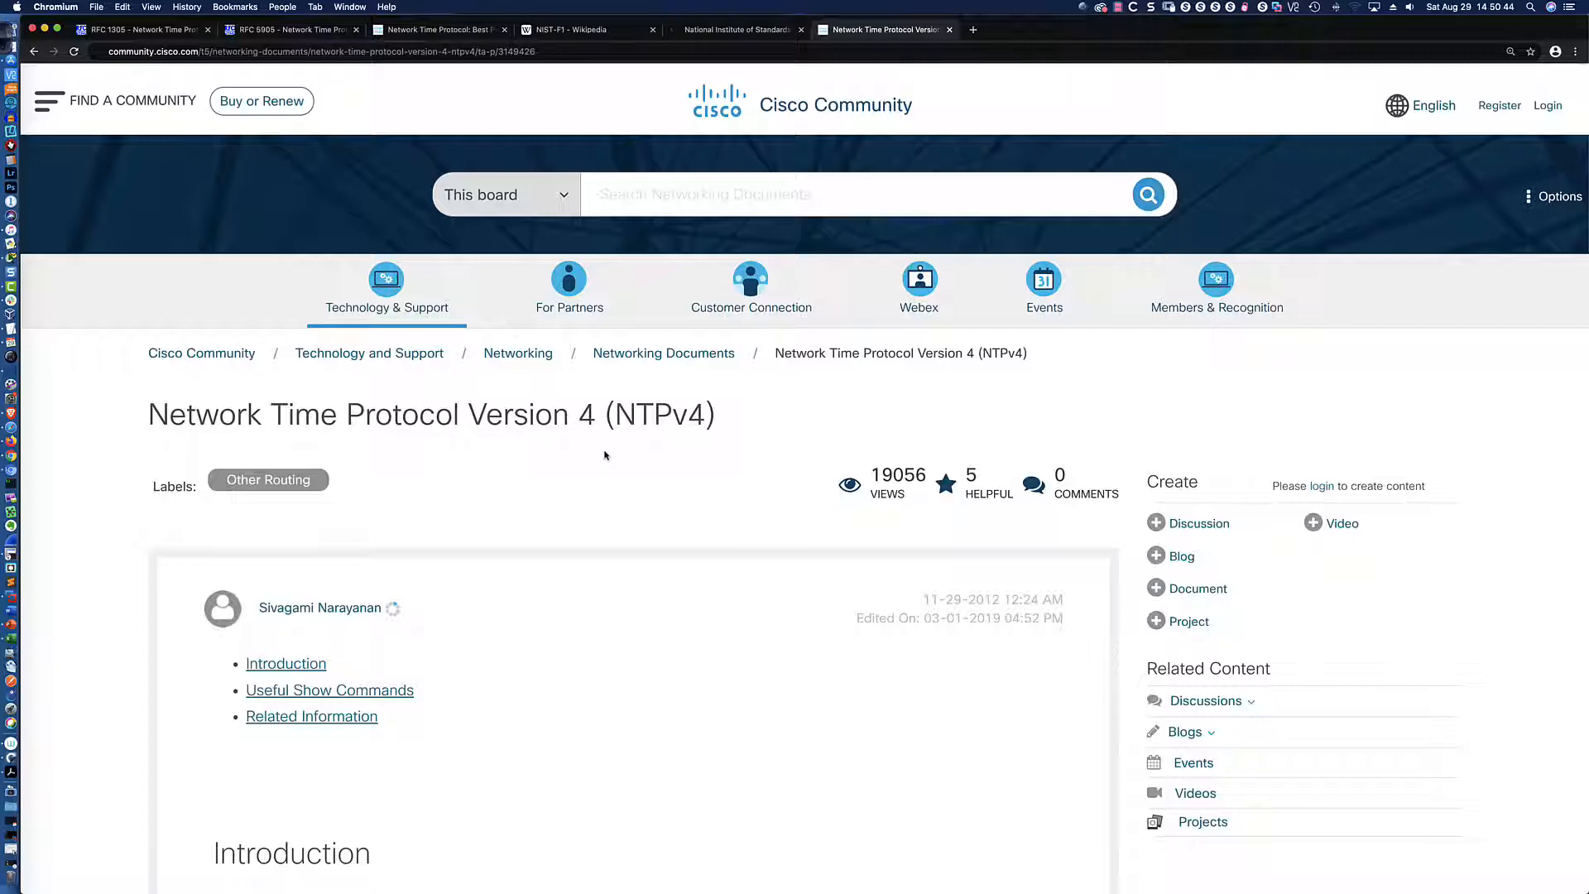
# Switch to Cisco Packet Tracer, bring up R1's command line and run sh clock detail.
pyautogui.press('super+Tab')
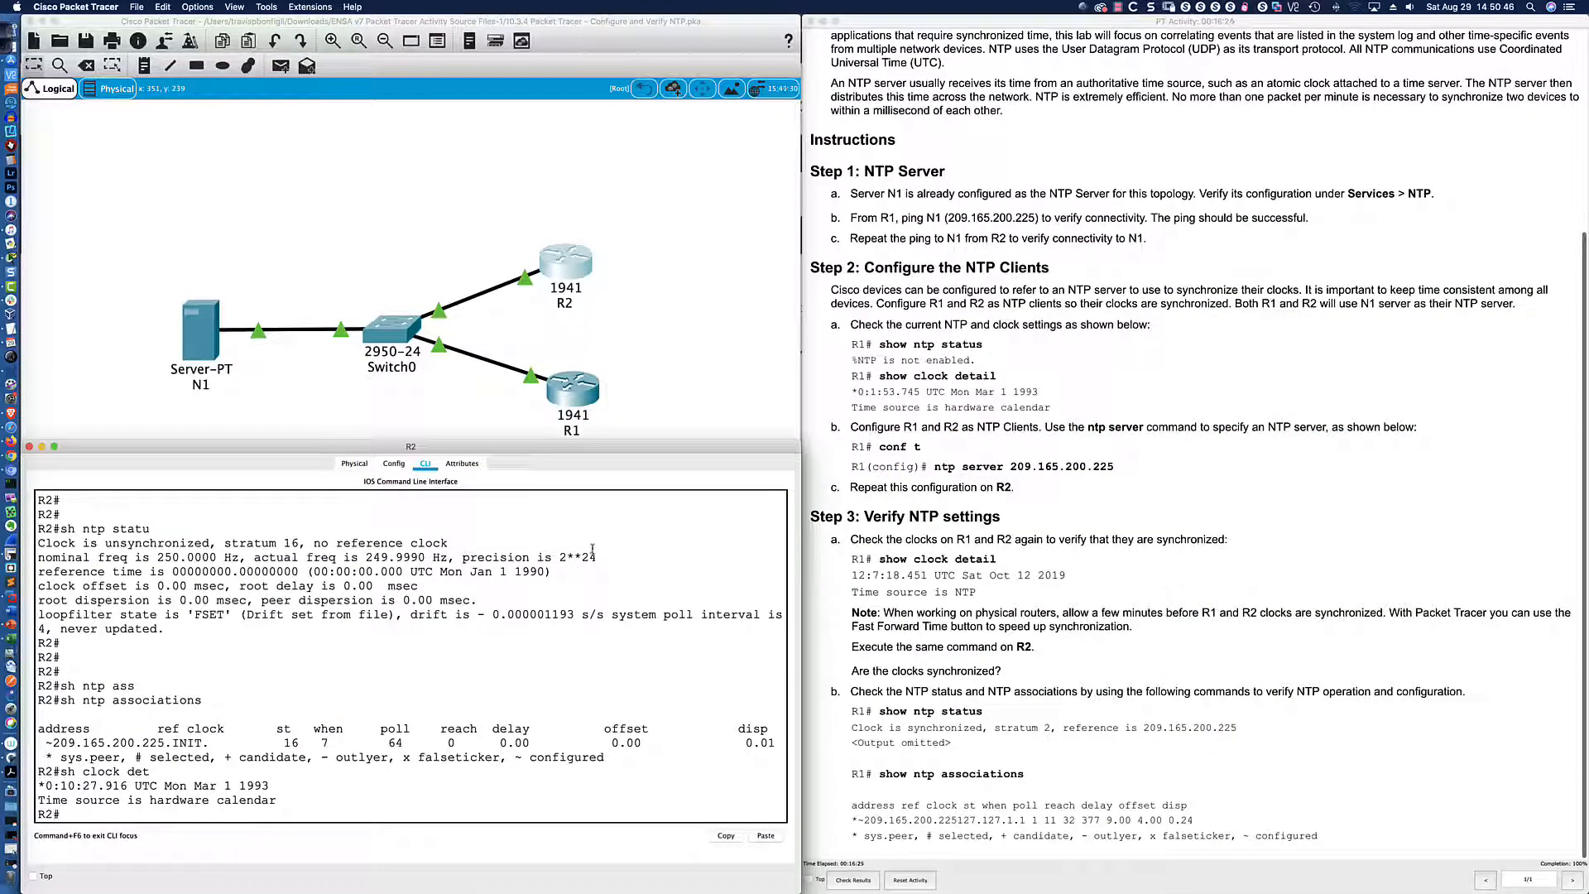
pyautogui.click(582, 388)
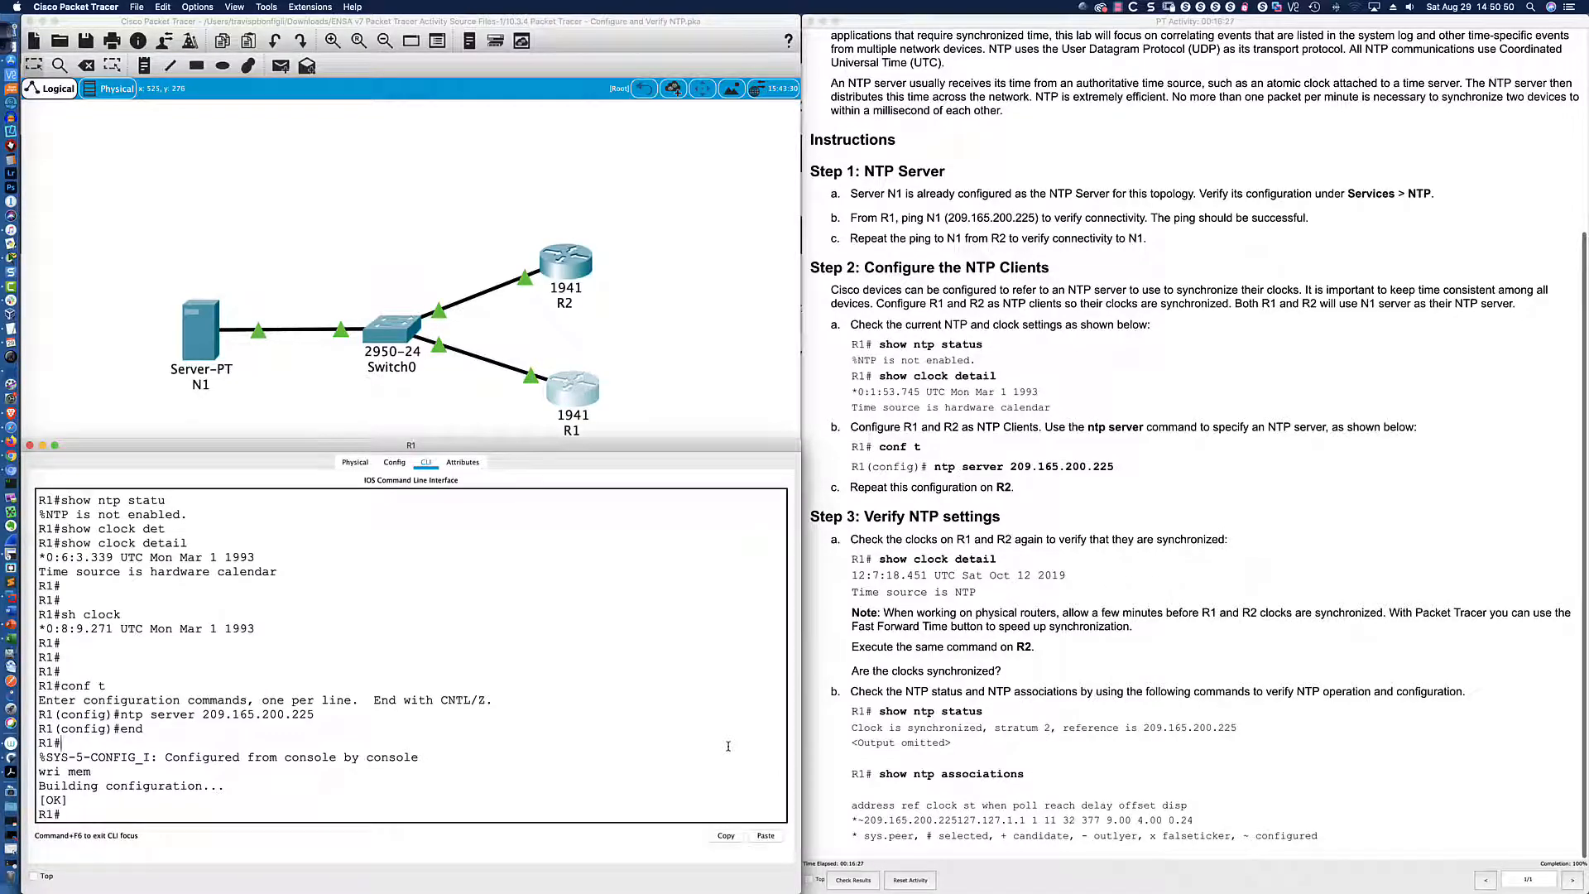
pyautogui.press('Return')
pyautogui.press('Return')
pyautogui.press('Return')
pyautogui.press('Return')
pyautogui.write('sh clock det')
pyautogui.press('Tab')
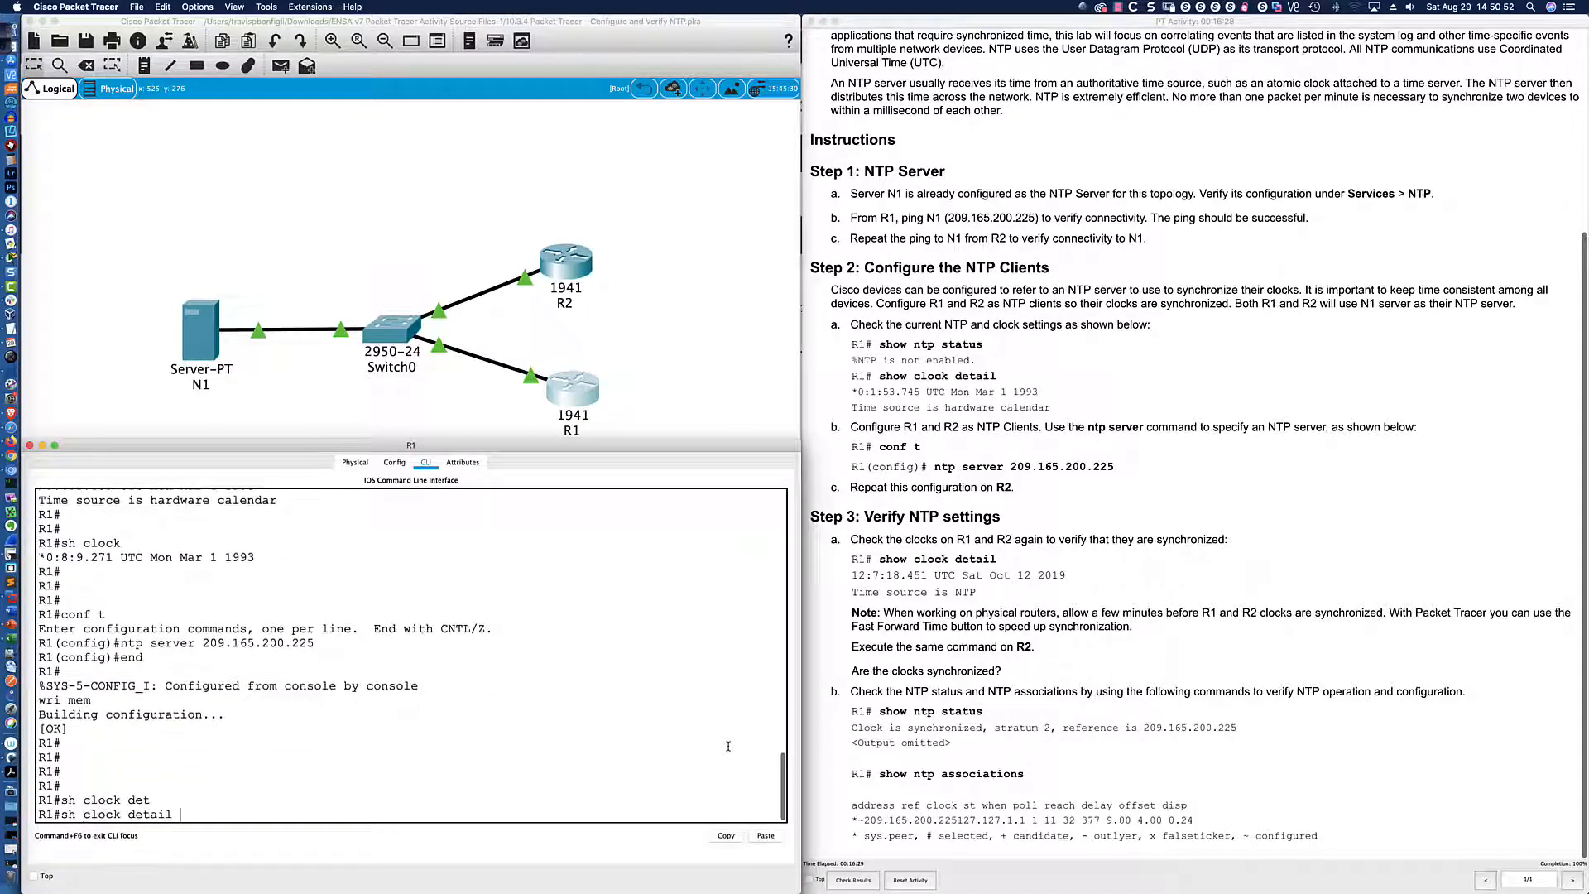
pyautogui.press('Return')
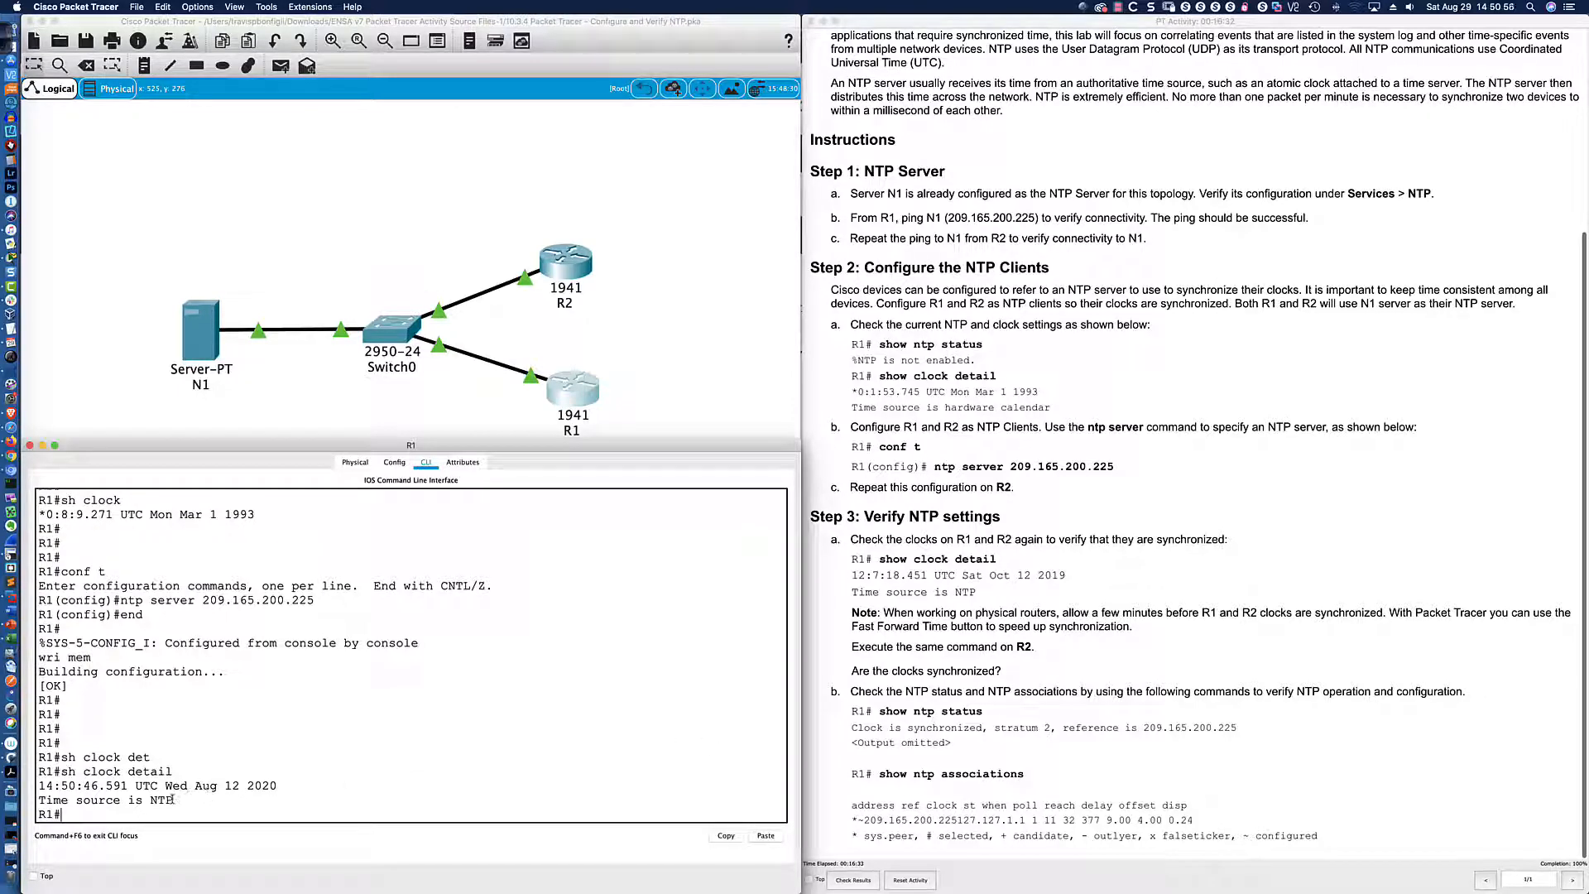
# Highlight the time source line and the date in R1's clock detail output, clearing each highlight.
pyautogui.moveTo(171, 799); pyautogui.dragTo(41, 799)
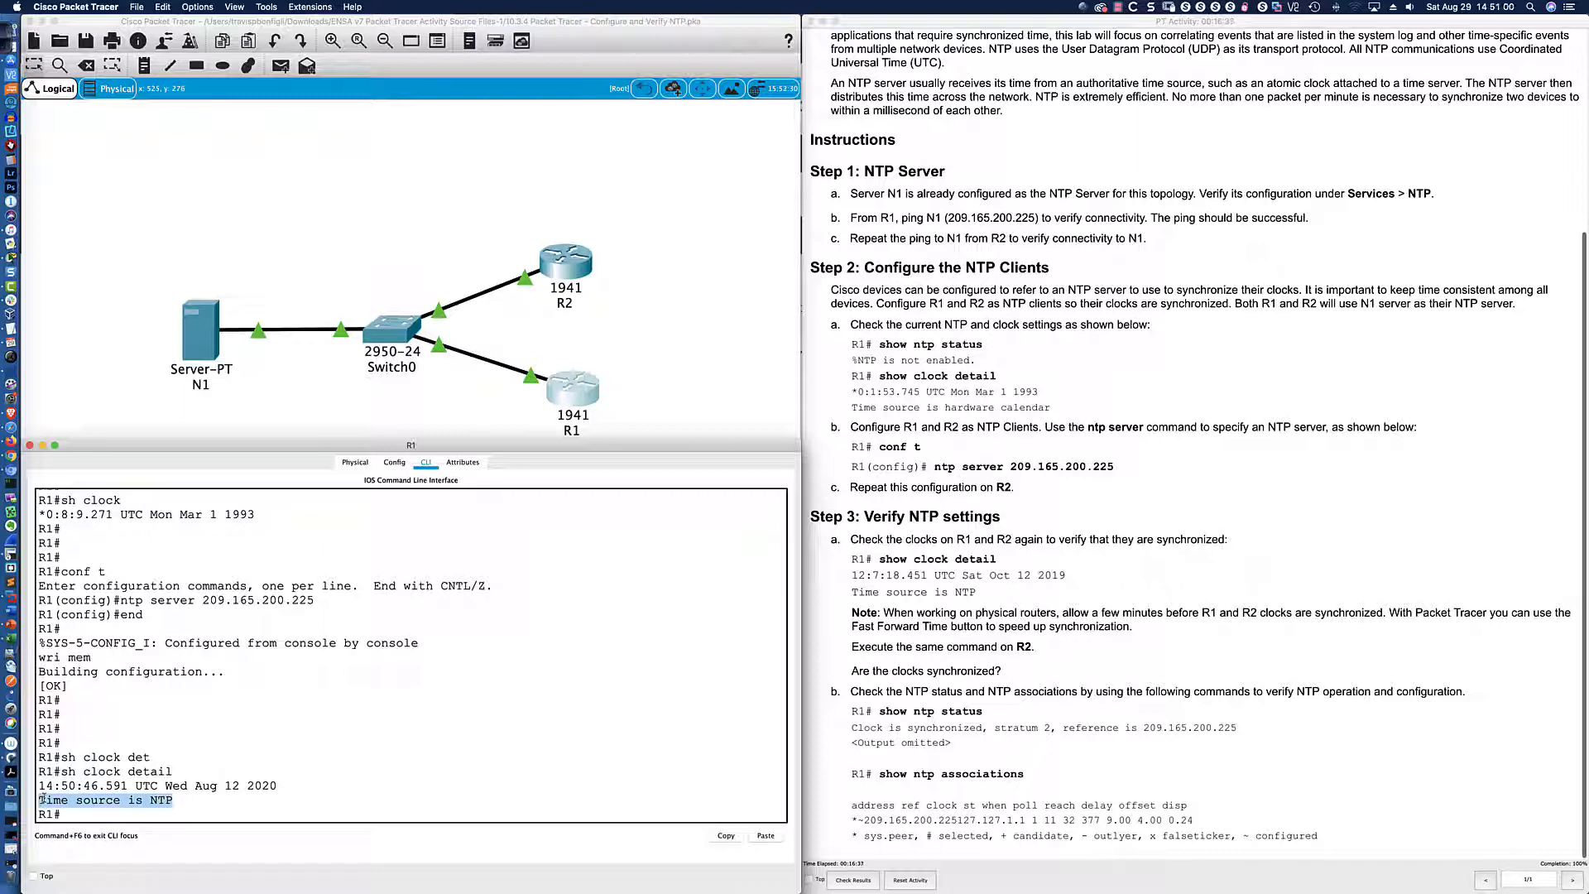
pyautogui.click(152, 800)
pyautogui.moveTo(39, 786); pyautogui.dragTo(240, 785)
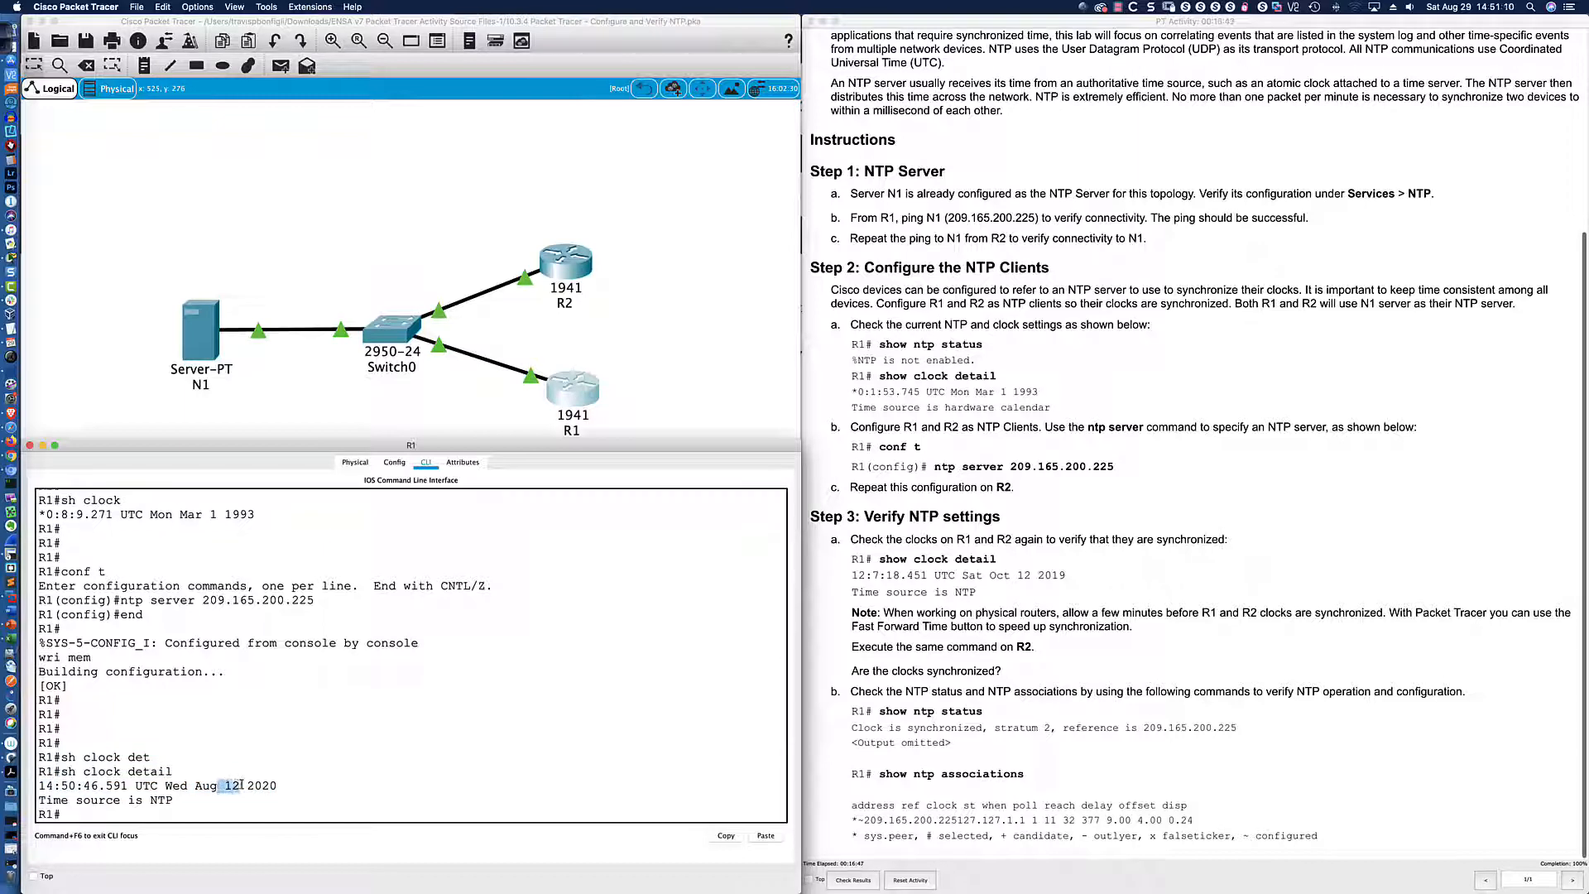
pyautogui.click(241, 785)
# Show the NTP status on R1 and highlight its synchronization line and stratum value.
pyautogui.write('sh ntp statu')
pyautogui.press('Return')
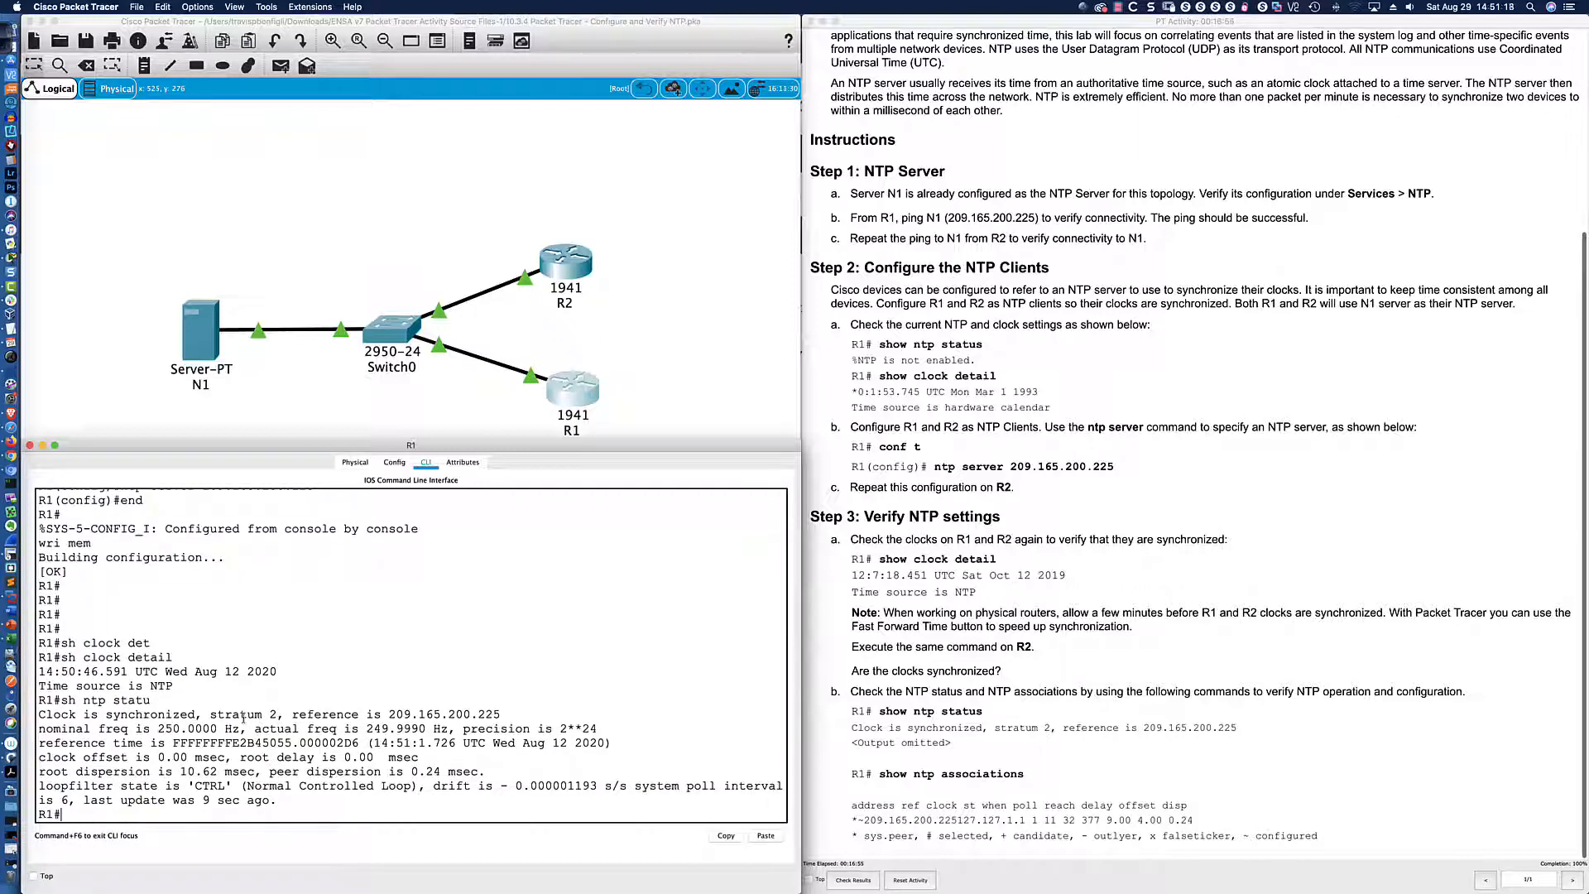
pyautogui.moveTo(210, 714); pyautogui.dragTo(282, 716)
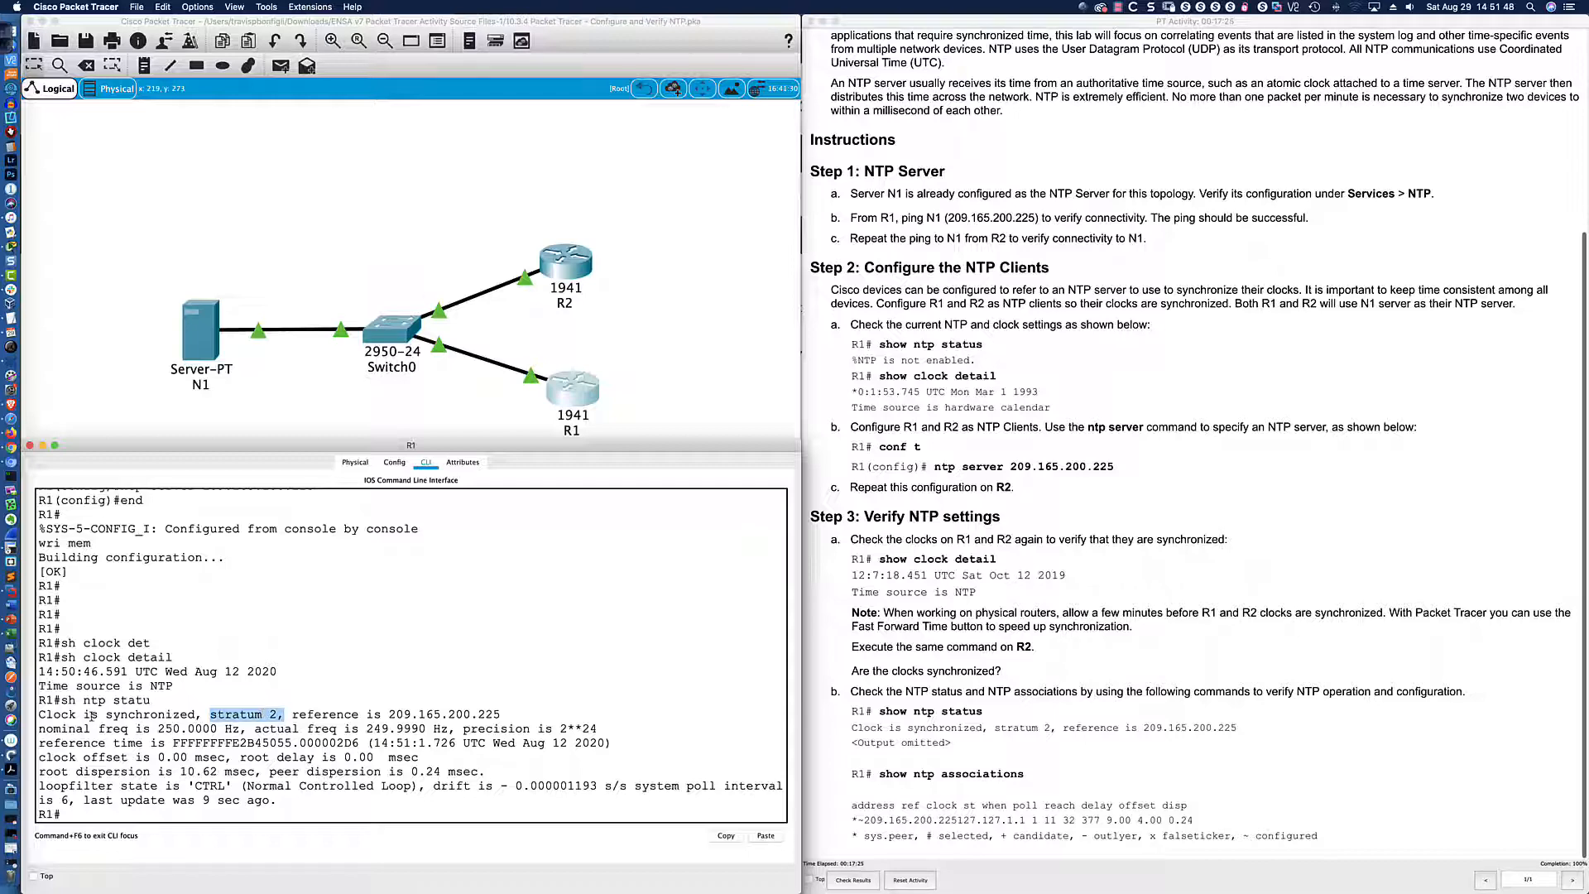
pyautogui.moveTo(42, 714); pyautogui.dragTo(519, 717)
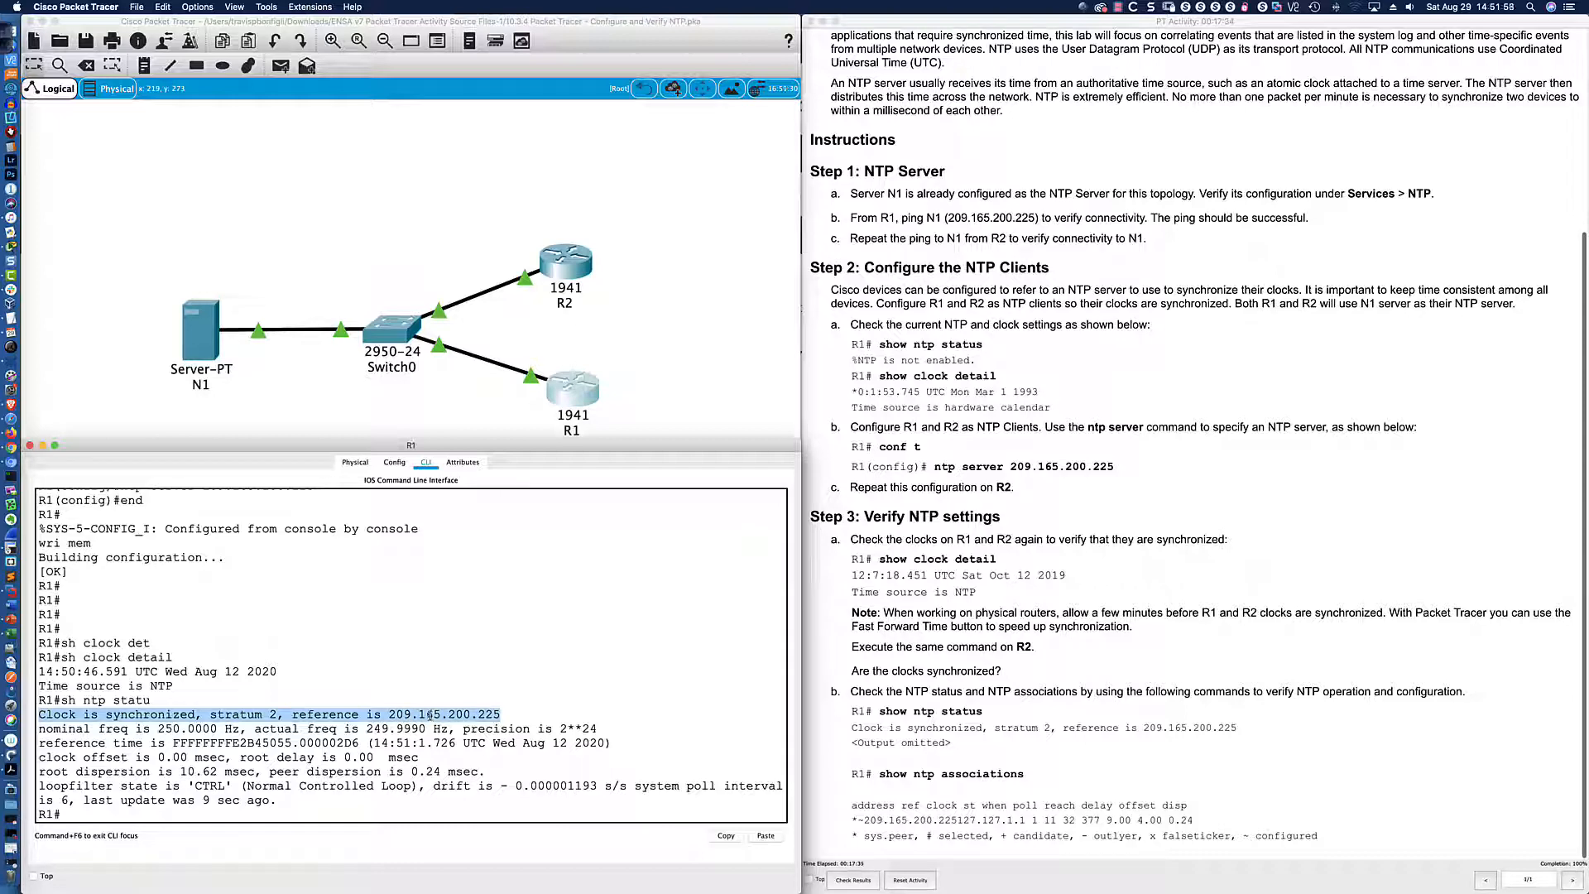
pyautogui.moveTo(209, 714); pyautogui.dragTo(276, 716)
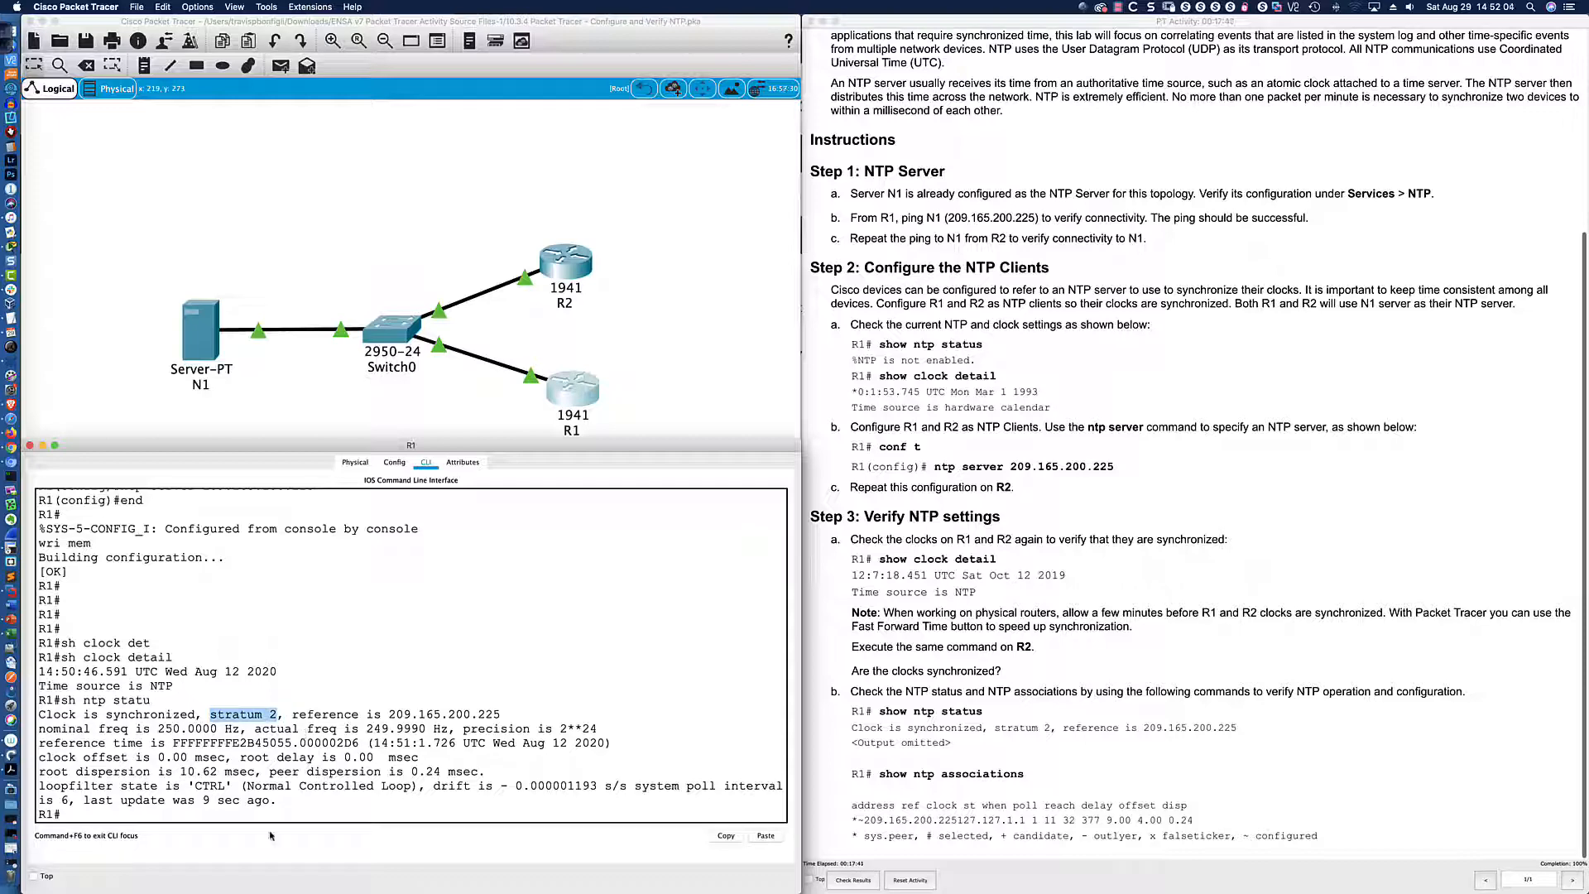
# Add blank prompt lines on R1 and run sh ntp associations.
pyautogui.click(250, 814)
pyautogui.press('Return')
pyautogui.press('Return')
pyautogui.press('Return')
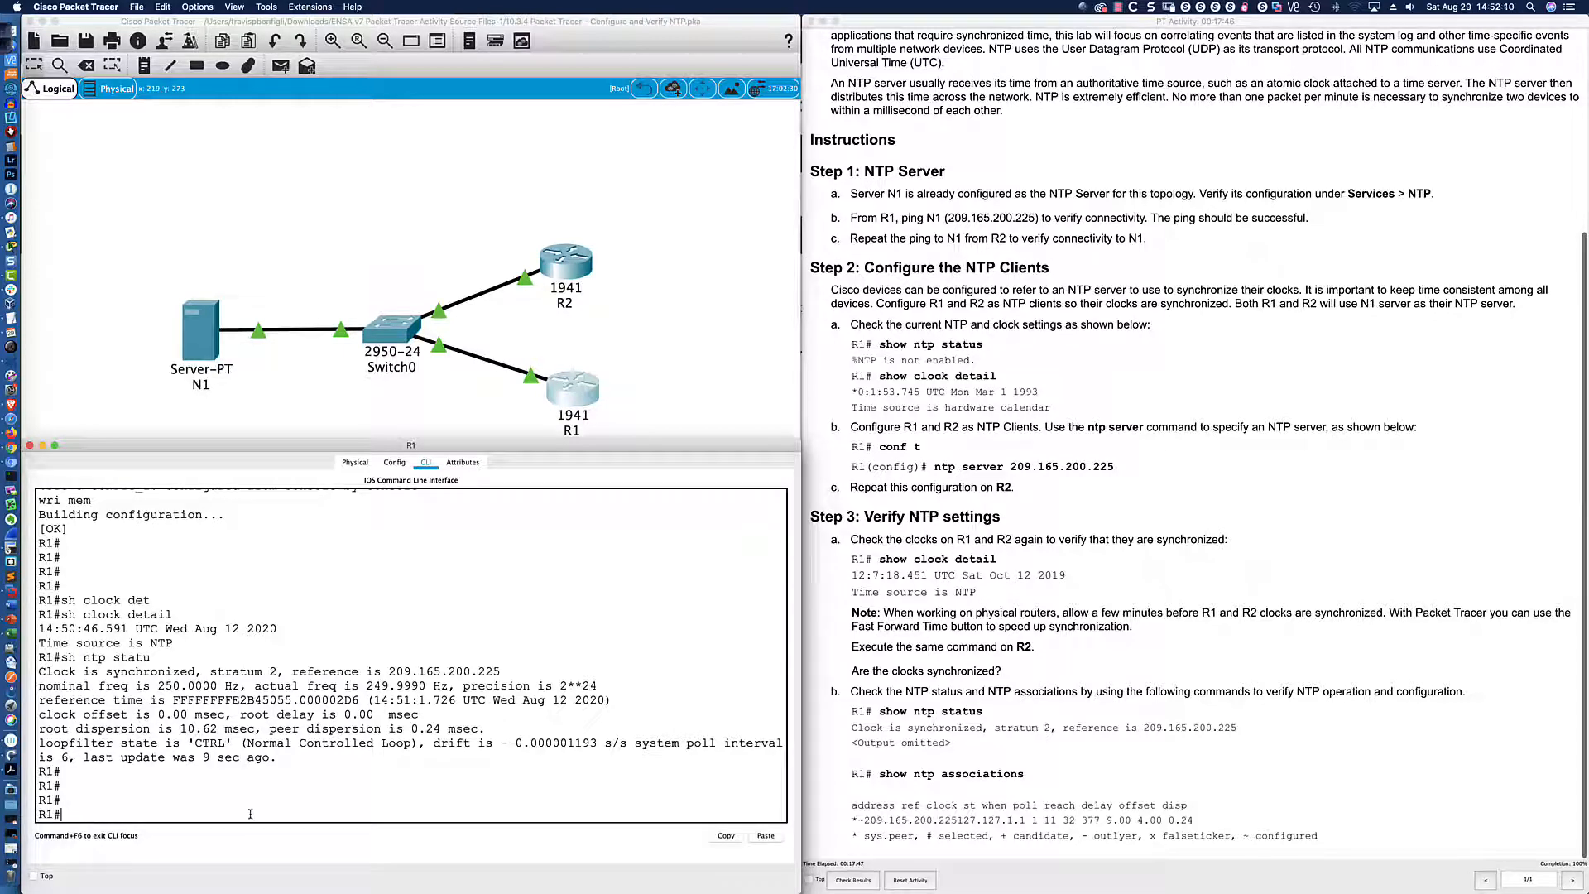
pyautogui.write('sh ntp ass')
pyautogui.press('Tab')
pyautogui.press('Return')
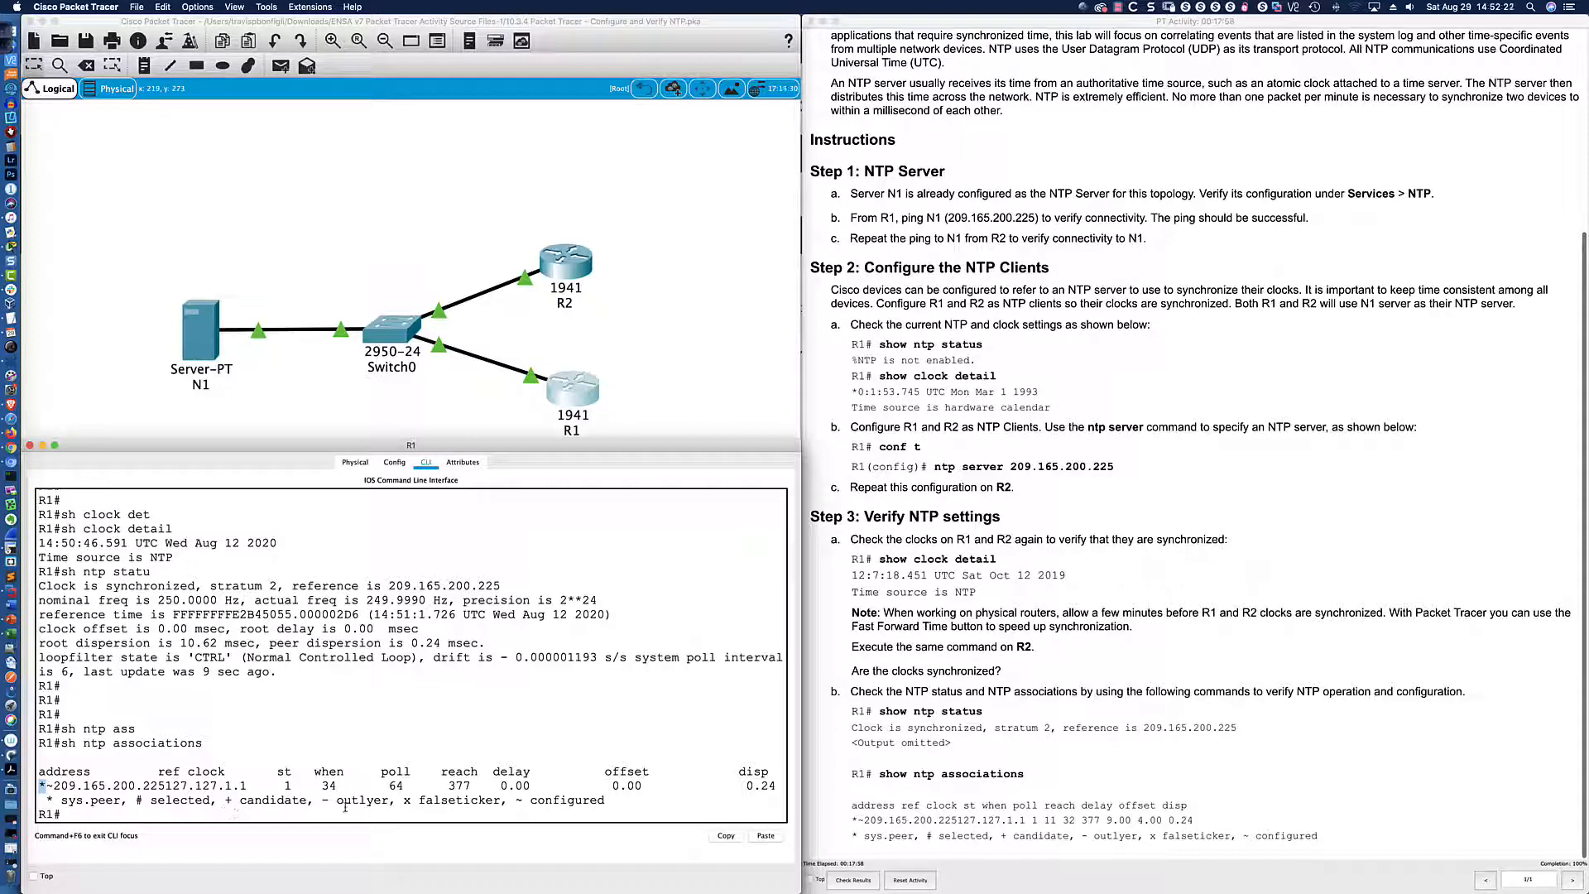
# Highlight the configured and sys.peer legend entries and the server address 209.165.200.225 in the associations output.
pyautogui.moveTo(530, 801); pyautogui.dragTo(610, 801)
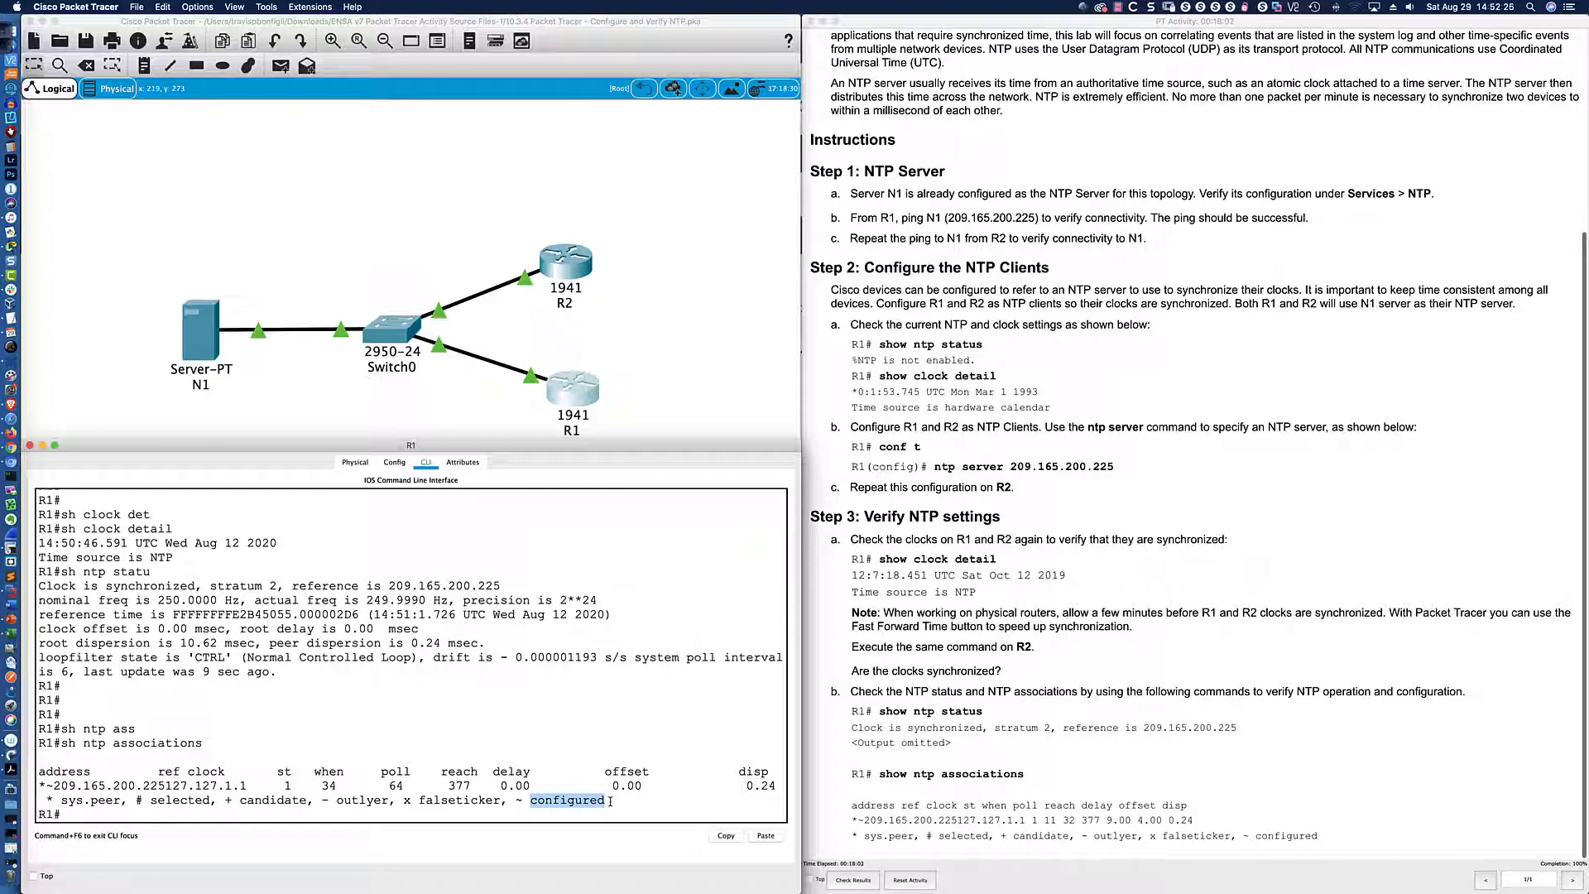
pyautogui.moveTo(47, 801); pyautogui.dragTo(123, 800)
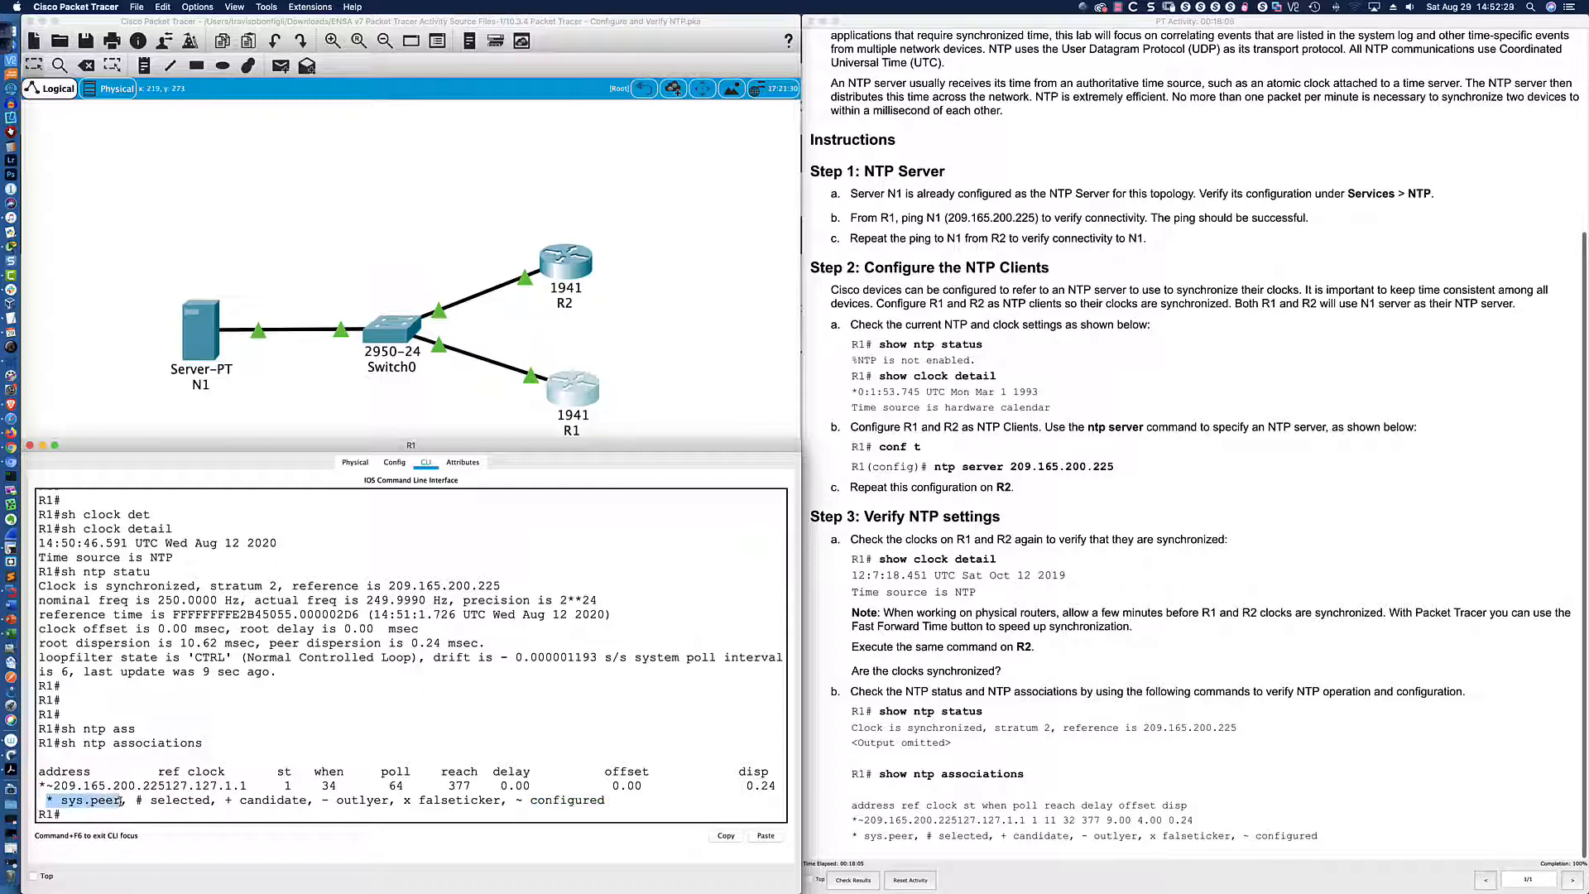
pyautogui.click(56, 784)
pyautogui.moveTo(55, 785); pyautogui.dragTo(164, 788)
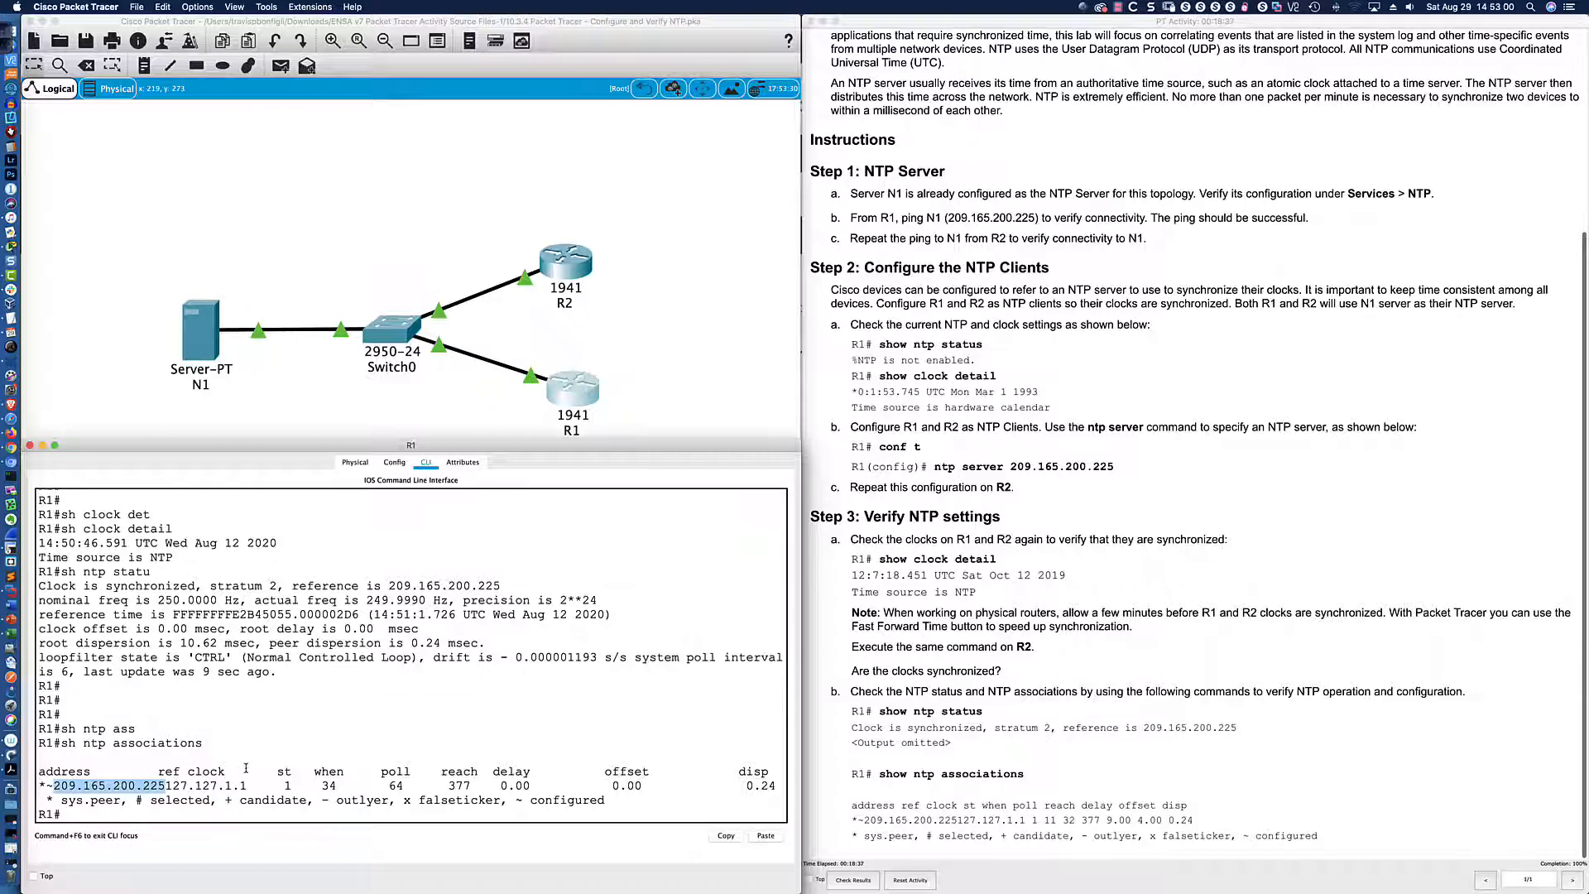
# Run sh clock and sh clock detail on R1 to recheck its time and time source.
pyautogui.press('Return')
pyautogui.press('Return')
pyautogui.press('Return')
pyautogui.write('sh clock')
pyautogui.press('Return')
pyautogui.write('sh clock det')
pyautogui.press('Tab')
pyautogui.press('Return')
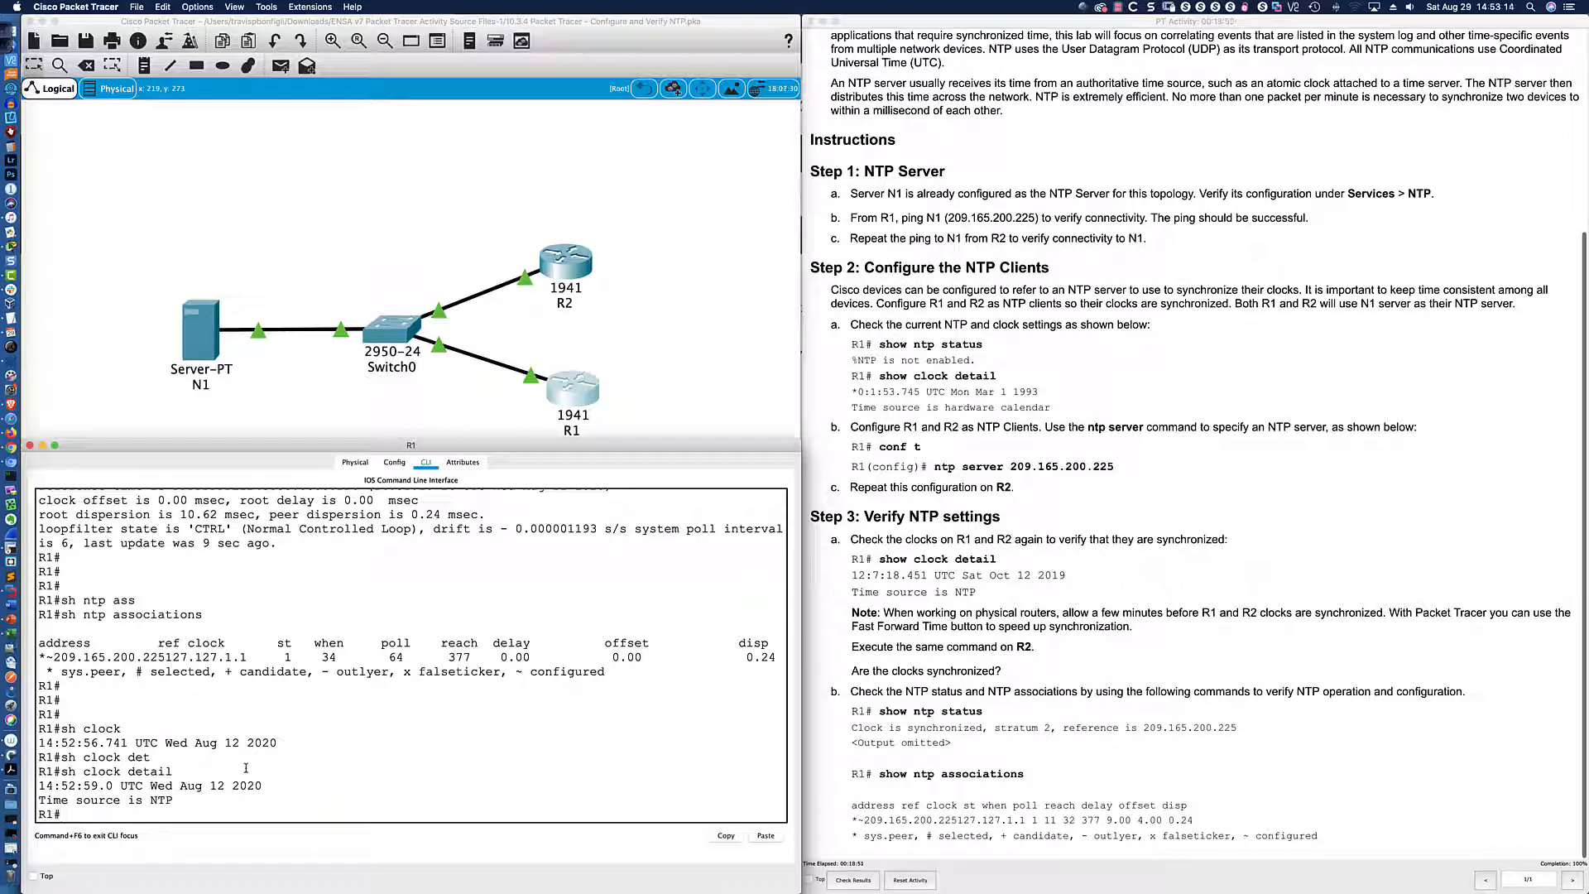
# Switch to SecureCRT, enter privileged EXEC mode on R8-2811 and enter sh clock at its prompt without running it.
pyautogui.press('super+Tab')
pyautogui.press('super+Tab')
pyautogui.press('super+Tab')
pyautogui.press('super+Tab')
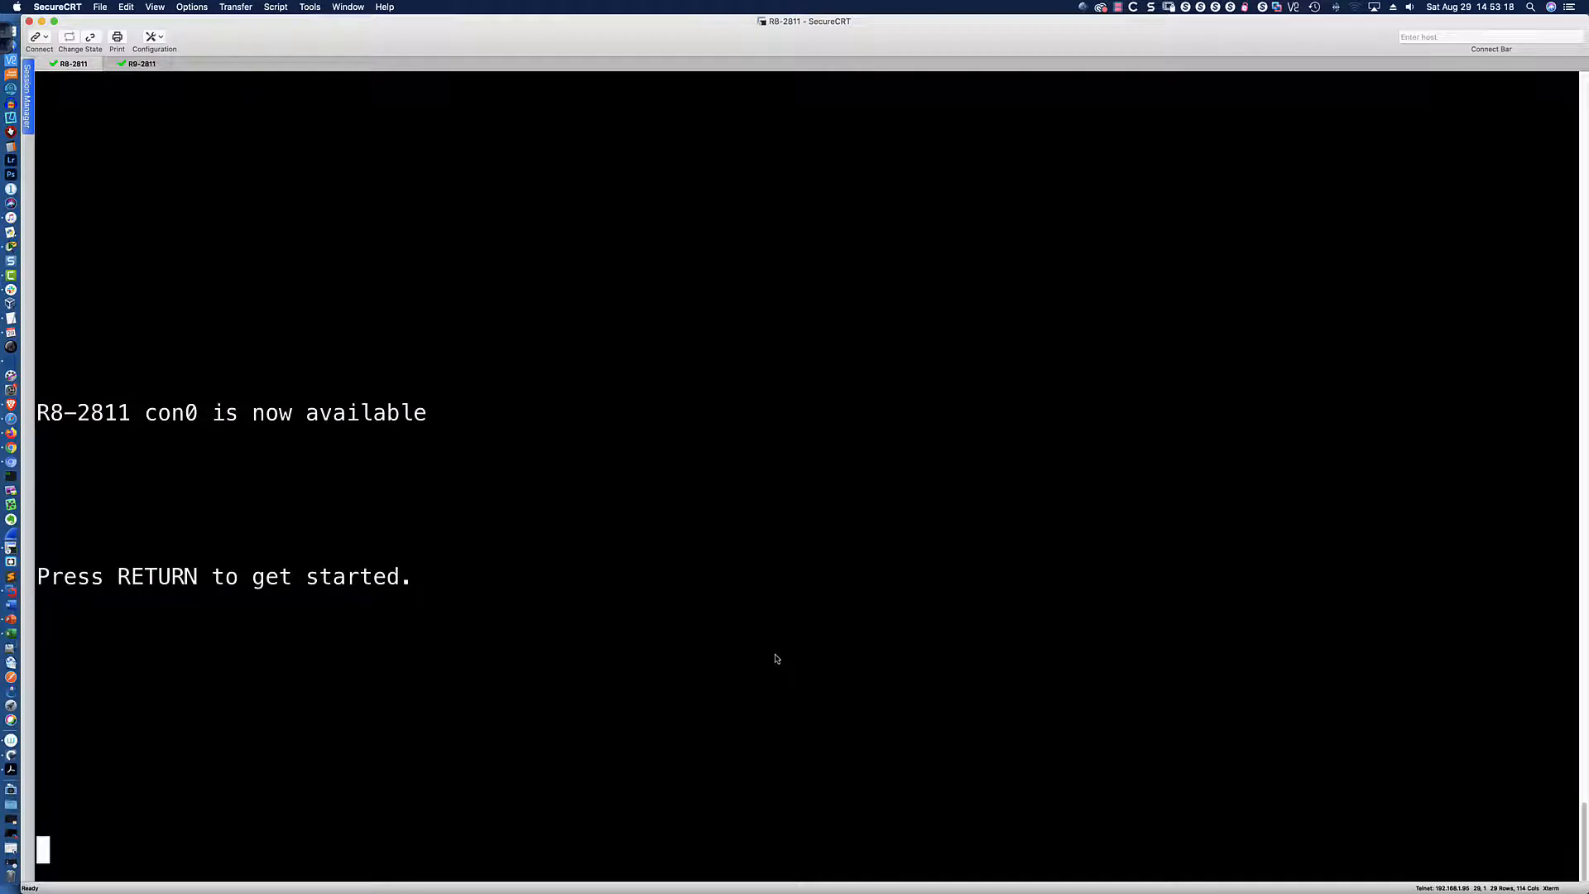
pyautogui.press('Return')
pyautogui.press('Return')
pyautogui.press('Return')
pyautogui.press('Return')
pyautogui.press('Return')
pyautogui.press('Return')
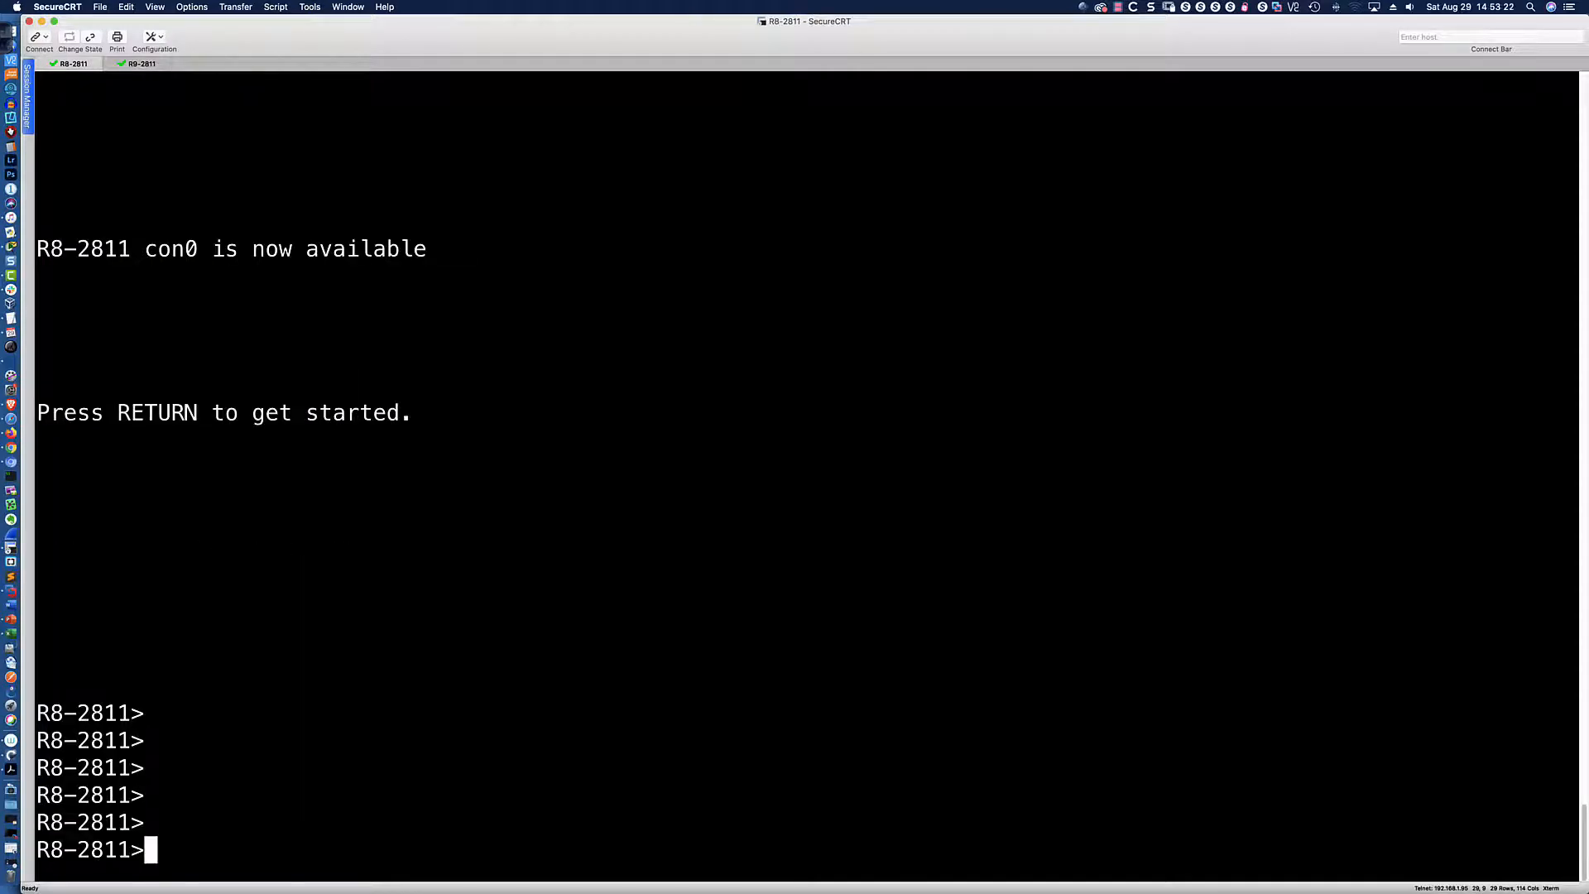
pyautogui.press('Return')
pyautogui.press('Return')
pyautogui.write('en')
pyautogui.press('Return')
pyautogui.write('sh clock')
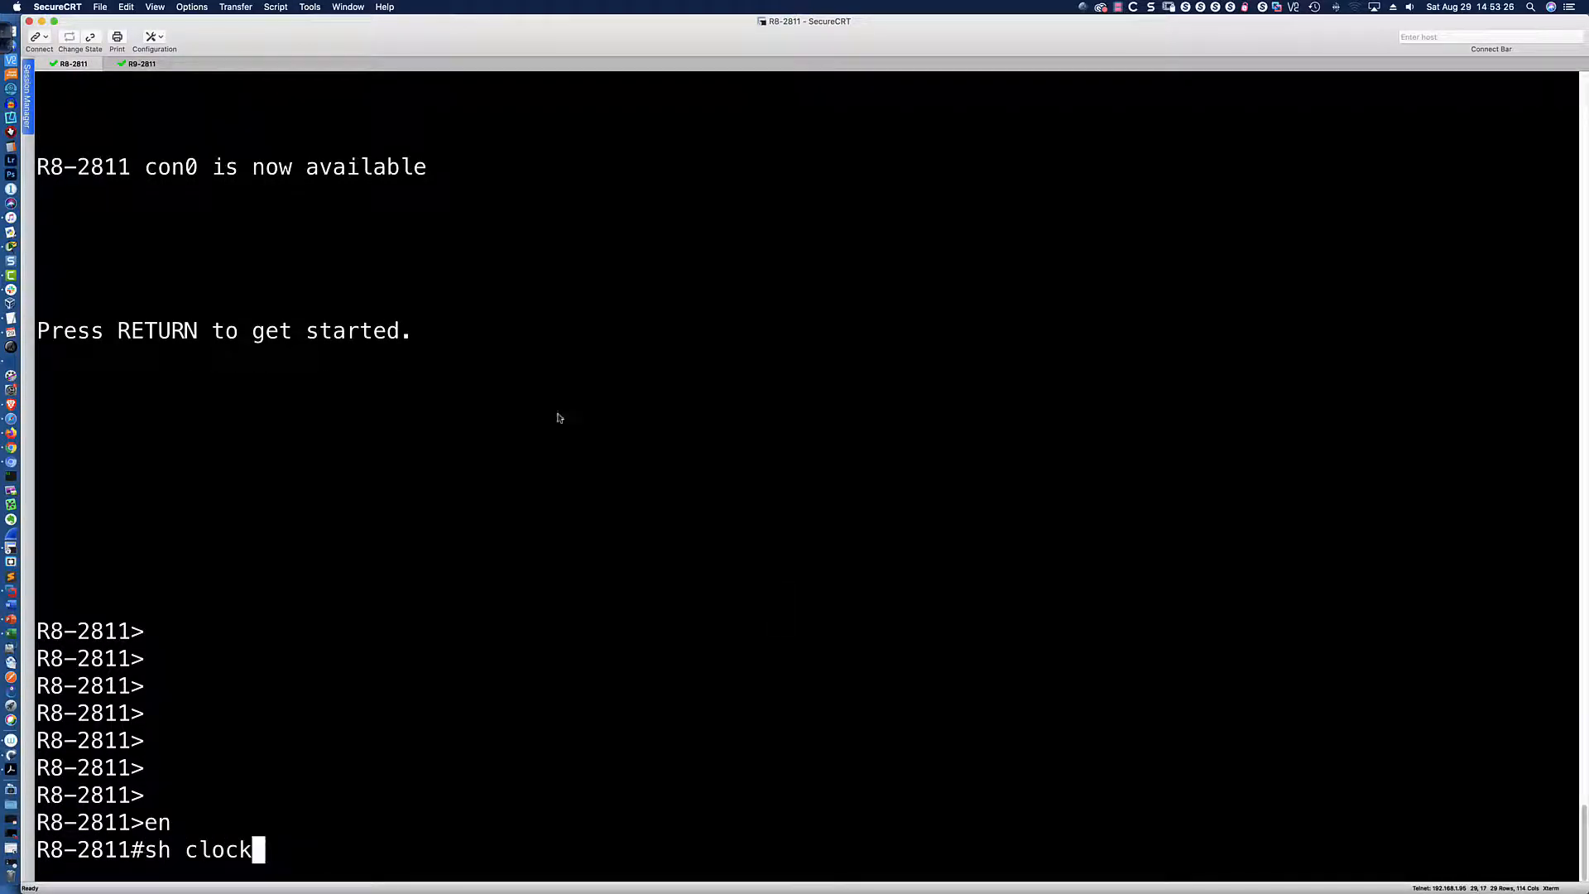
# Switch to the R9-2811 session, enter privileged EXEC mode and run sh clock.
pyautogui.hotkey('ctrl', 'Tab')
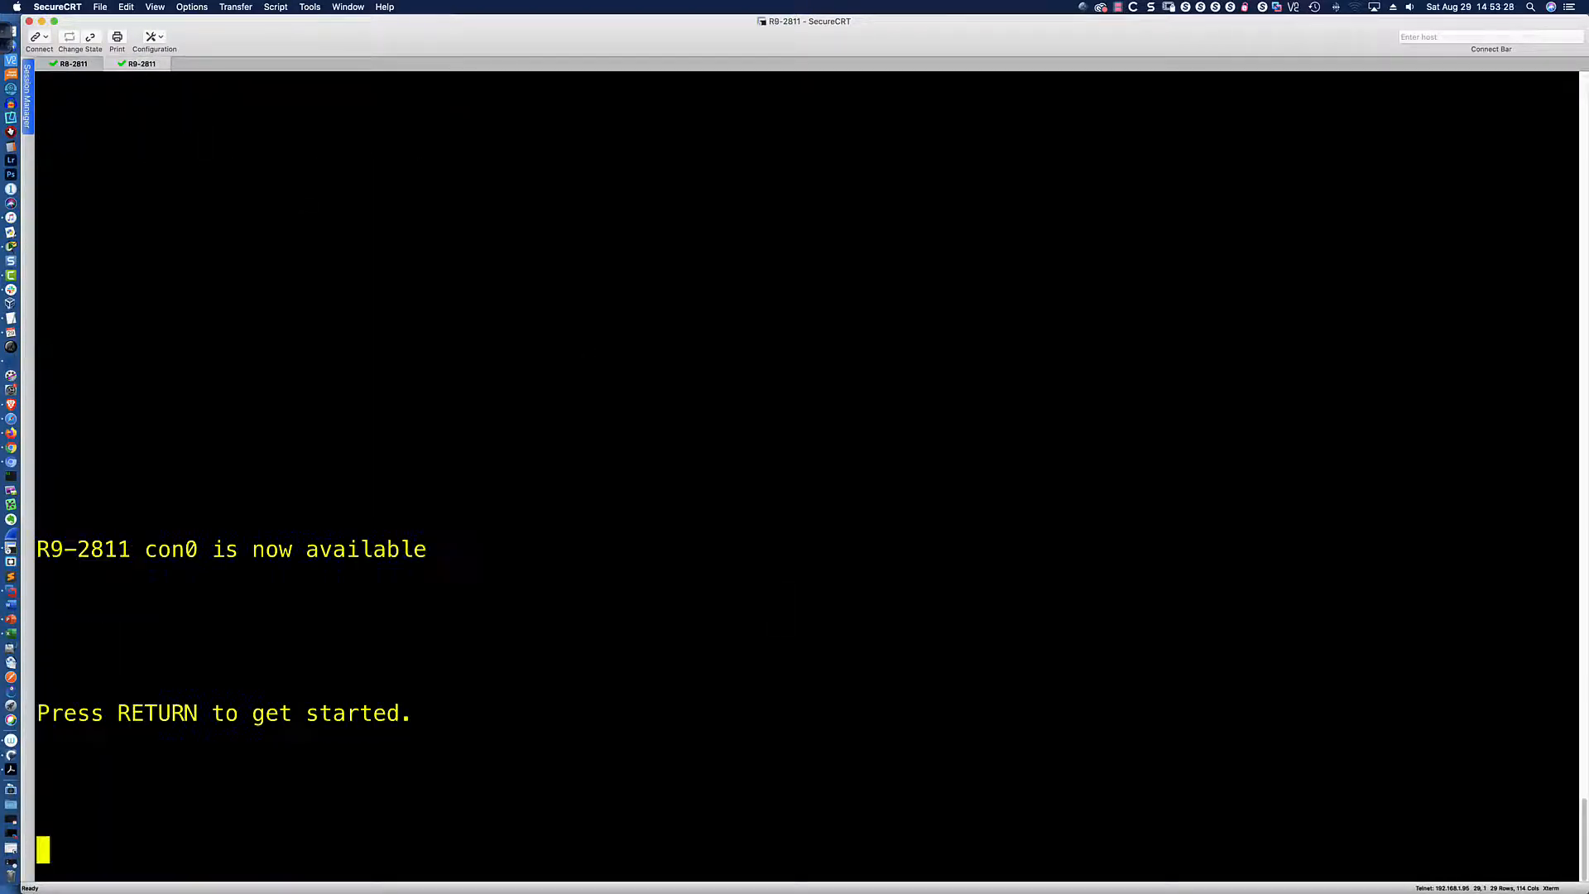
pyautogui.press('Return')
pyautogui.press('Return')
pyautogui.press('Return')
pyautogui.press('Return')
pyautogui.press('Return')
pyautogui.press('Return')
pyautogui.press('Return')
pyautogui.write('en')
pyautogui.press('Return')
pyautogui.press('Return')
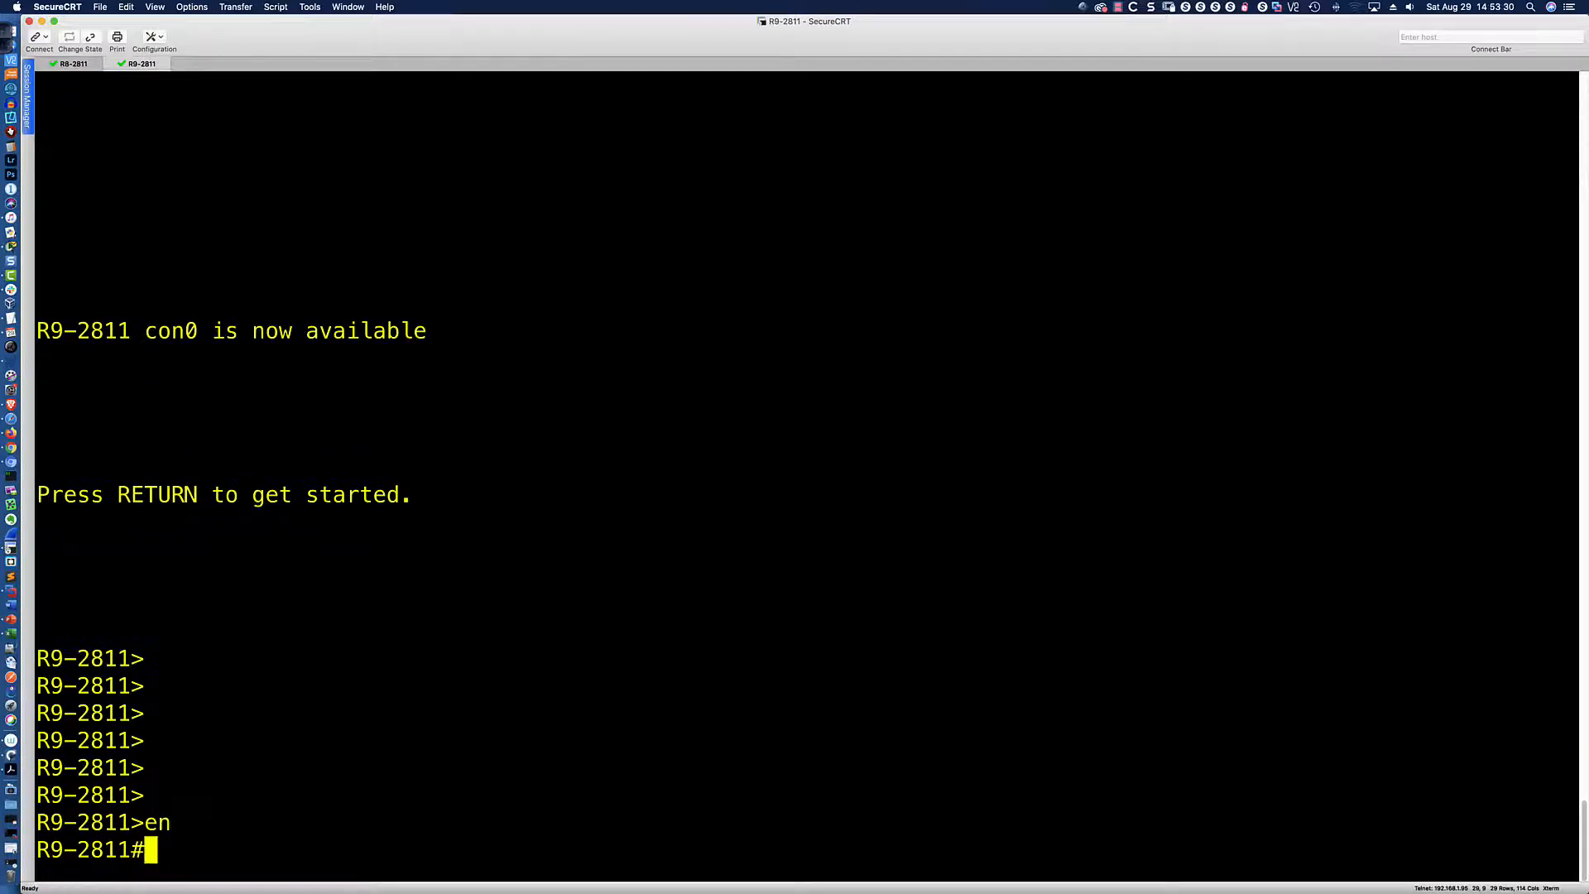
pyautogui.press('Return')
pyautogui.write('sh clock')
pyautogui.press('Return')
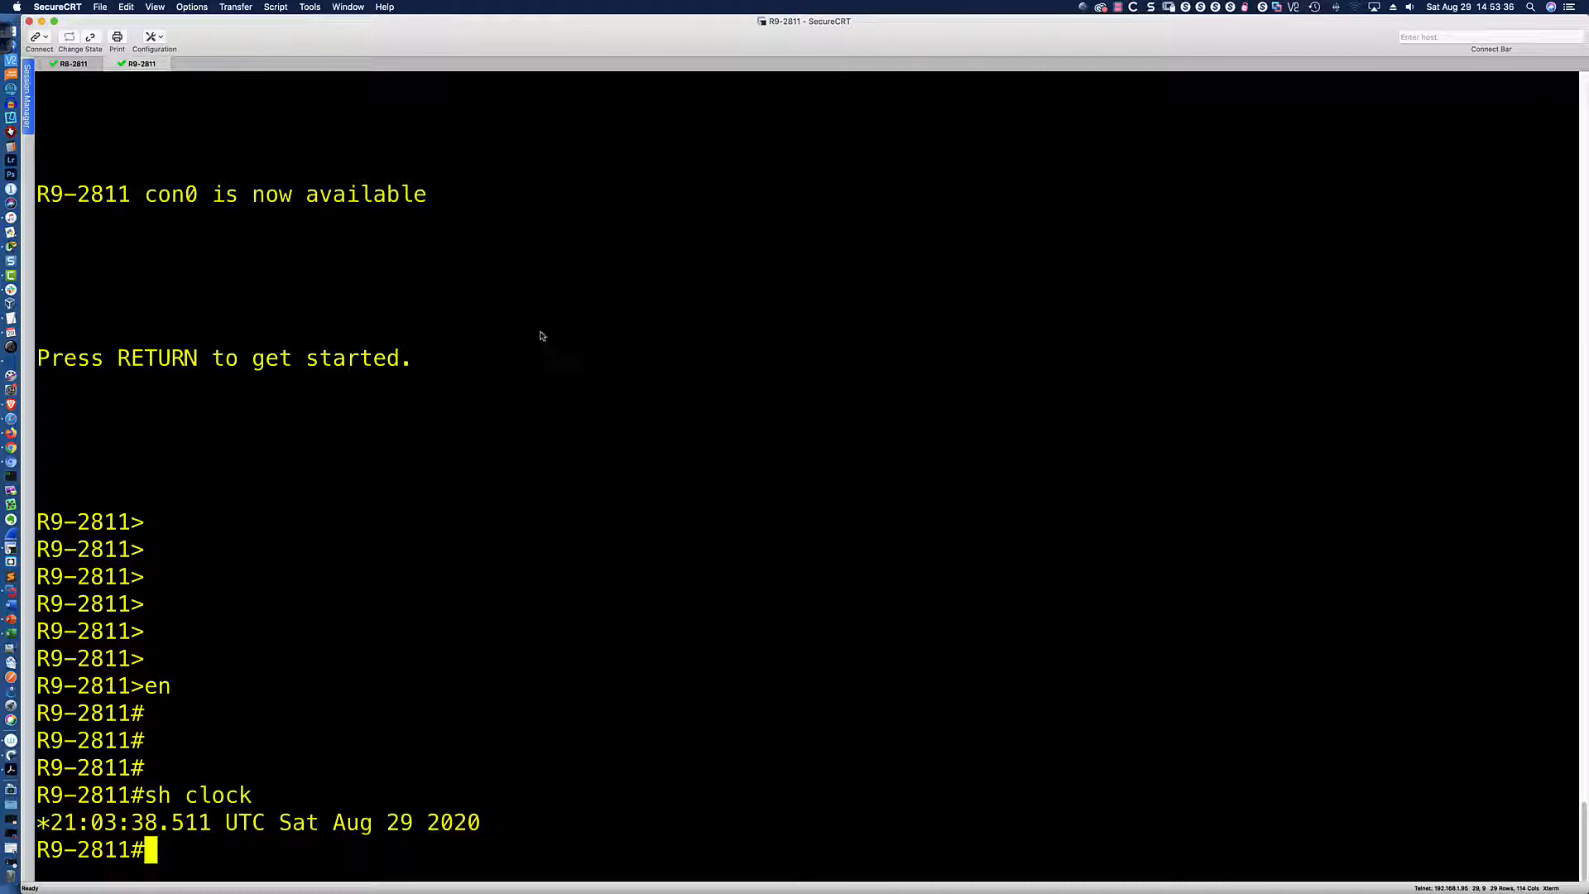
# Highlight the time and date in R9-2811's sh clock output and return to a fresh prompt.
pyautogui.moveTo(480, 823); pyautogui.dragTo(68, 830)
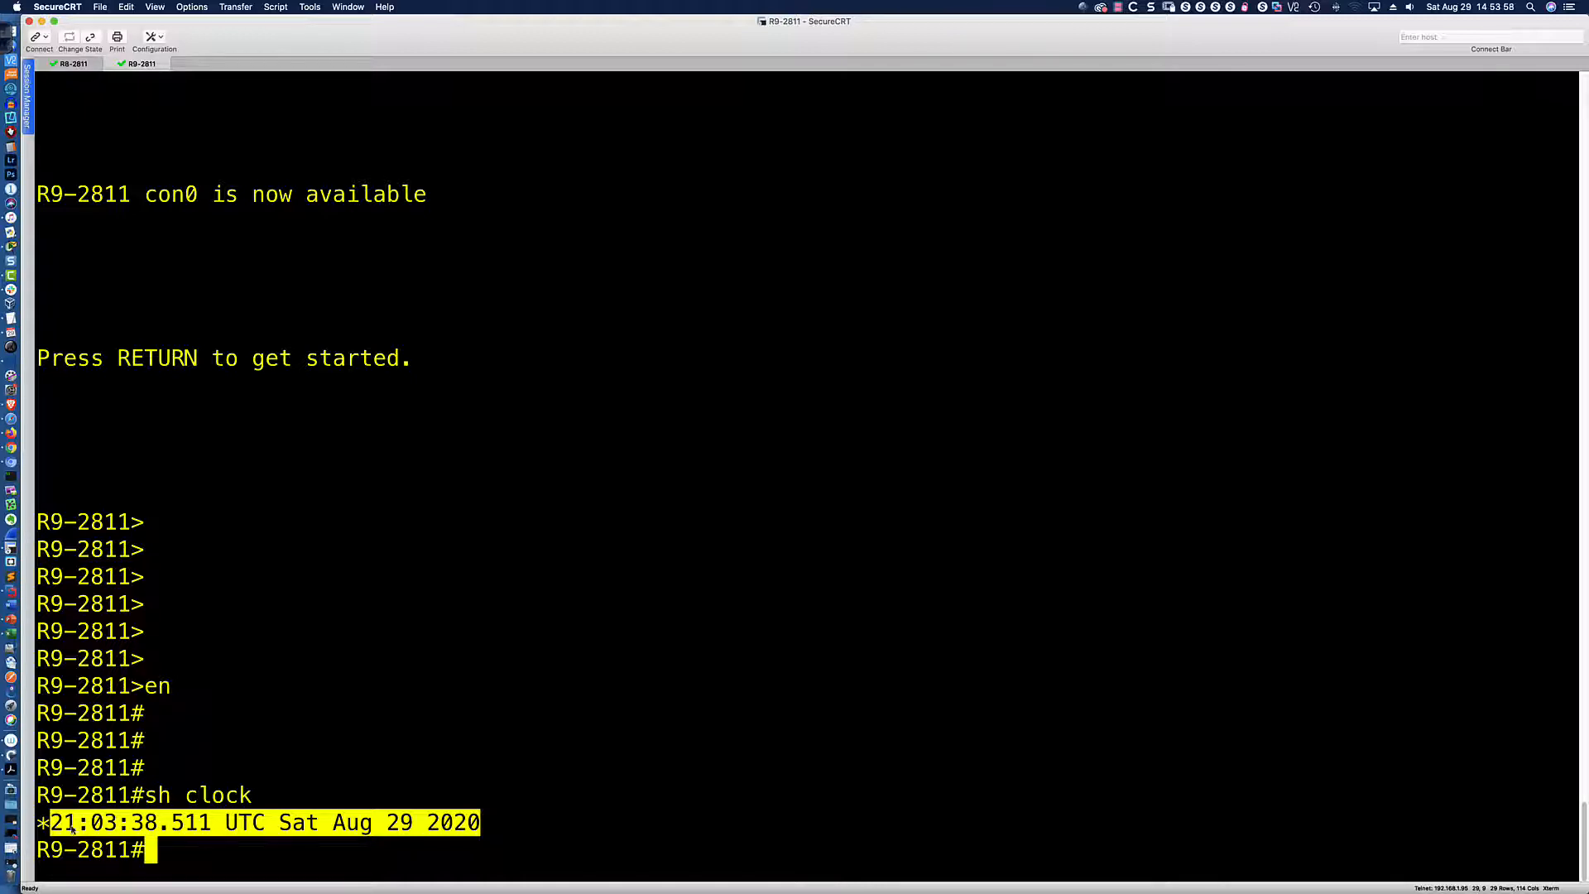
pyautogui.click(151, 847)
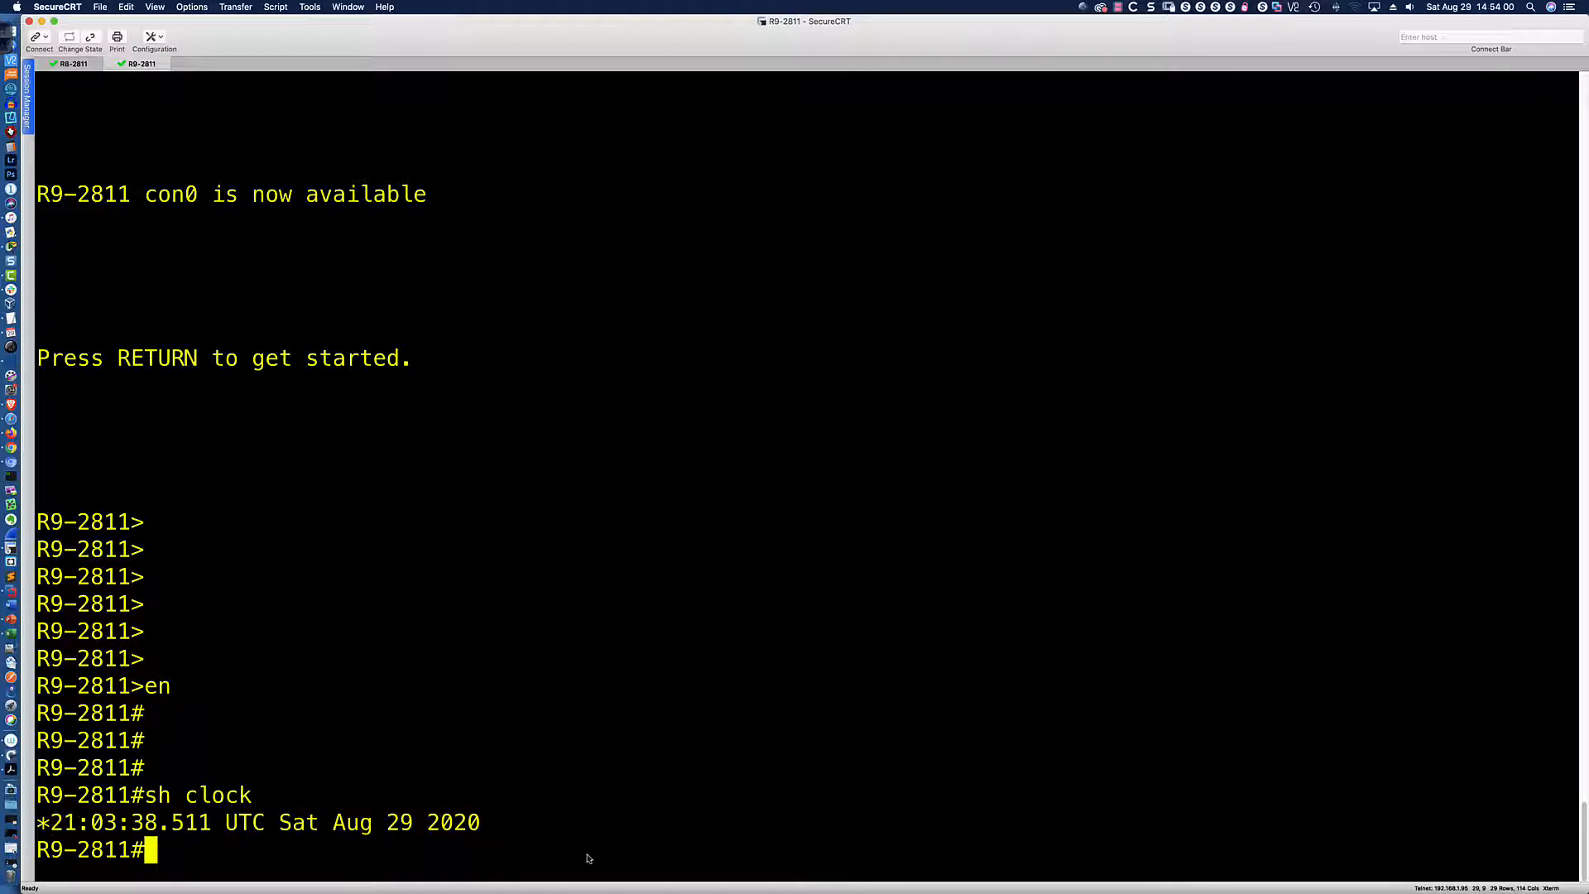
pyautogui.press('Return')
pyautogui.press('Return')
pyautogui.press('Return')
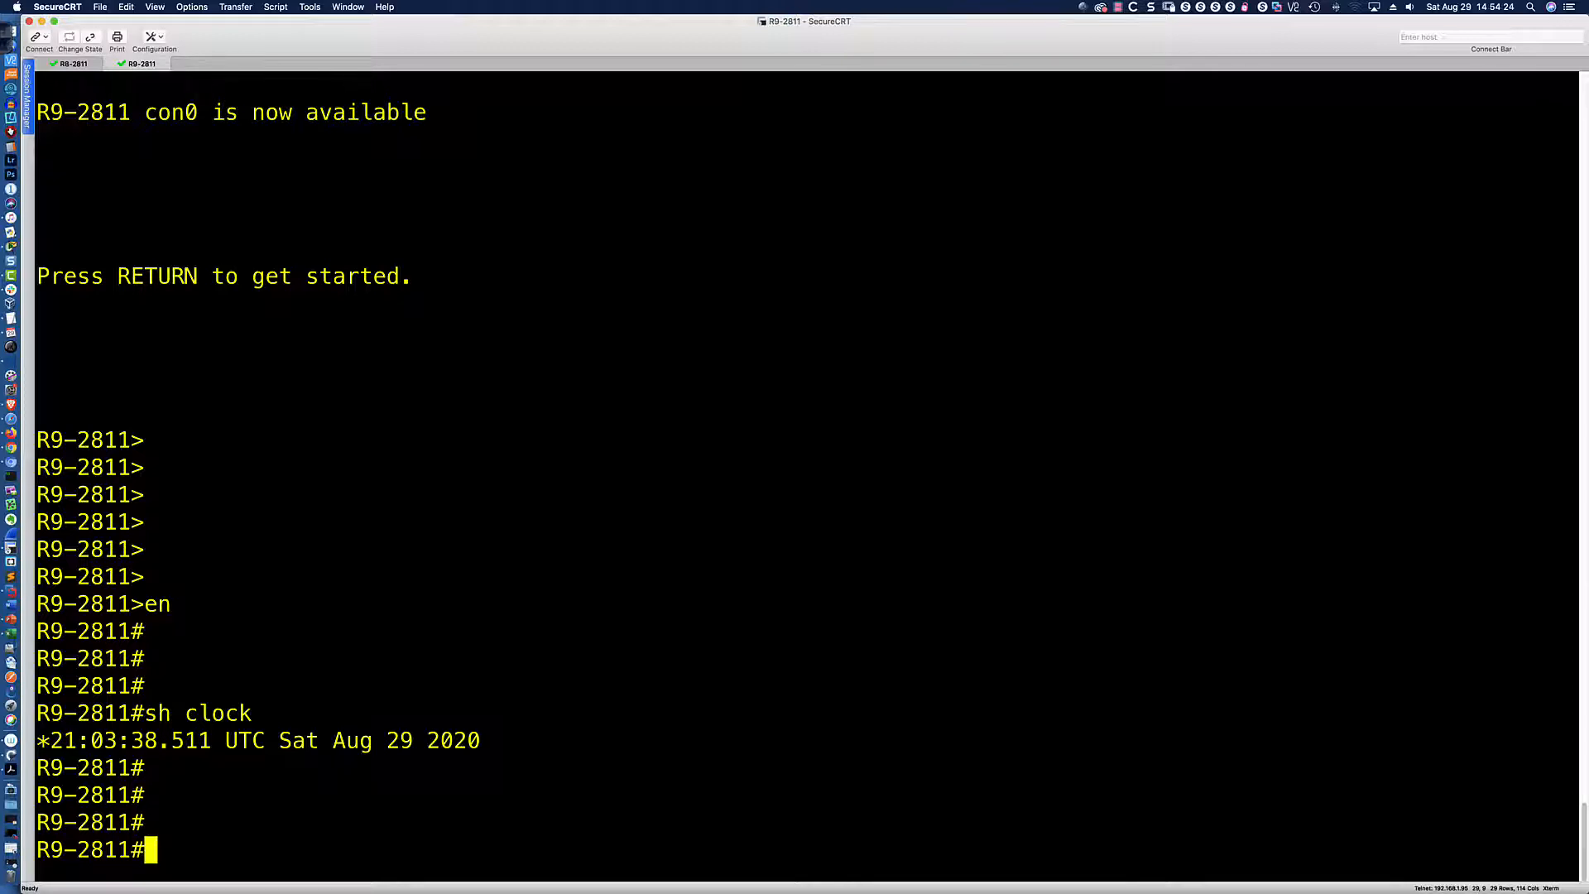
# Run sh log on R9-2811 and highlight a block of timestamped log entries.
pyautogui.write('sh log')
pyautogui.press('Return')
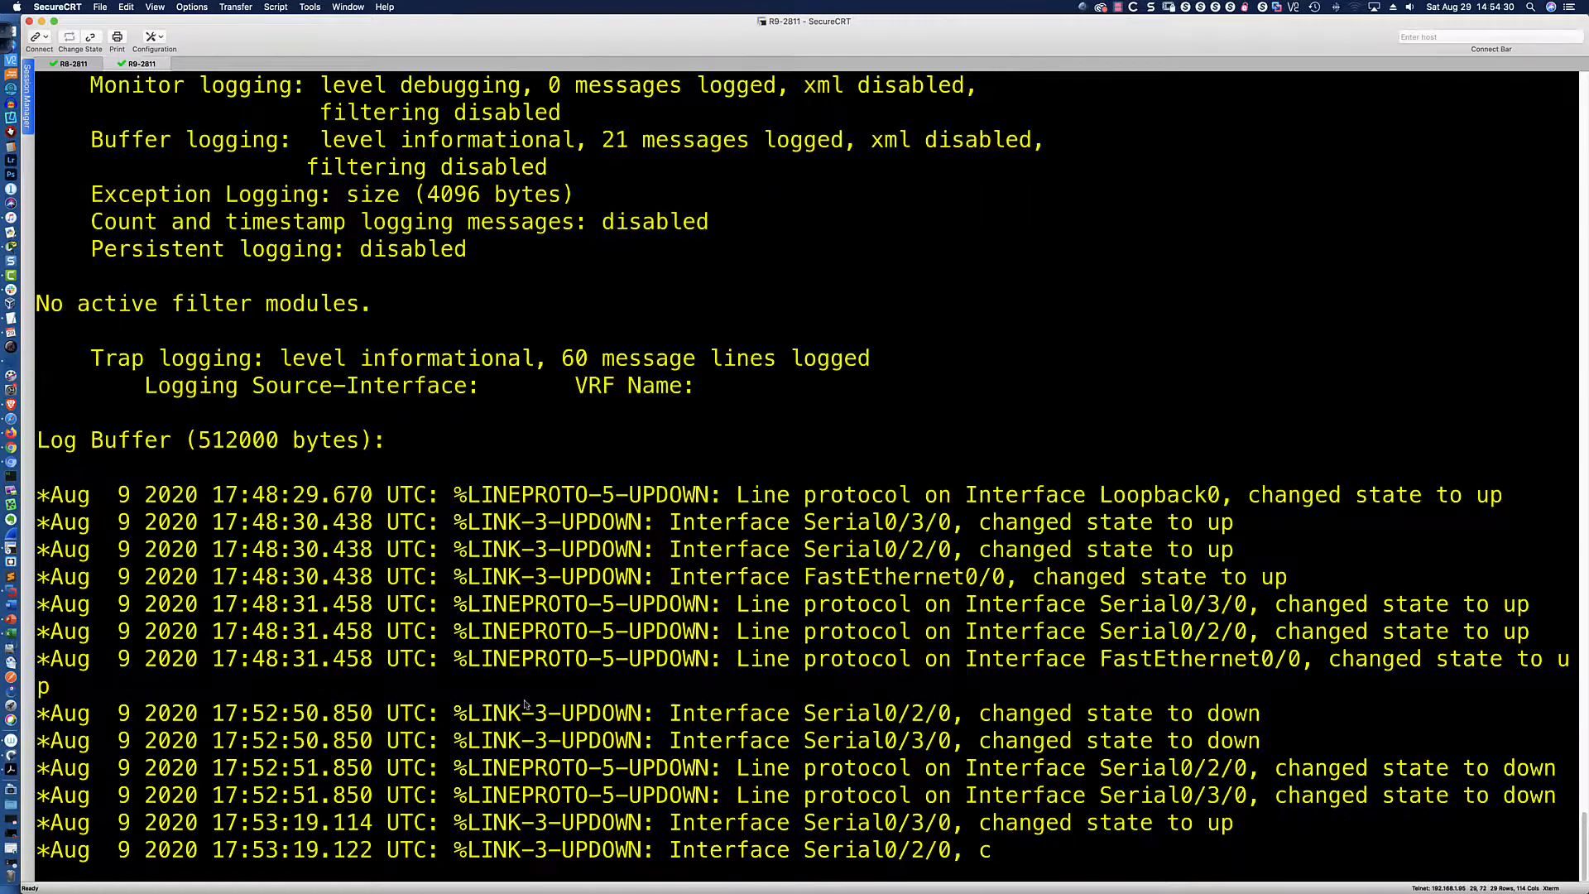
pyautogui.moveTo(46, 608); pyautogui.dragTo(552, 768)
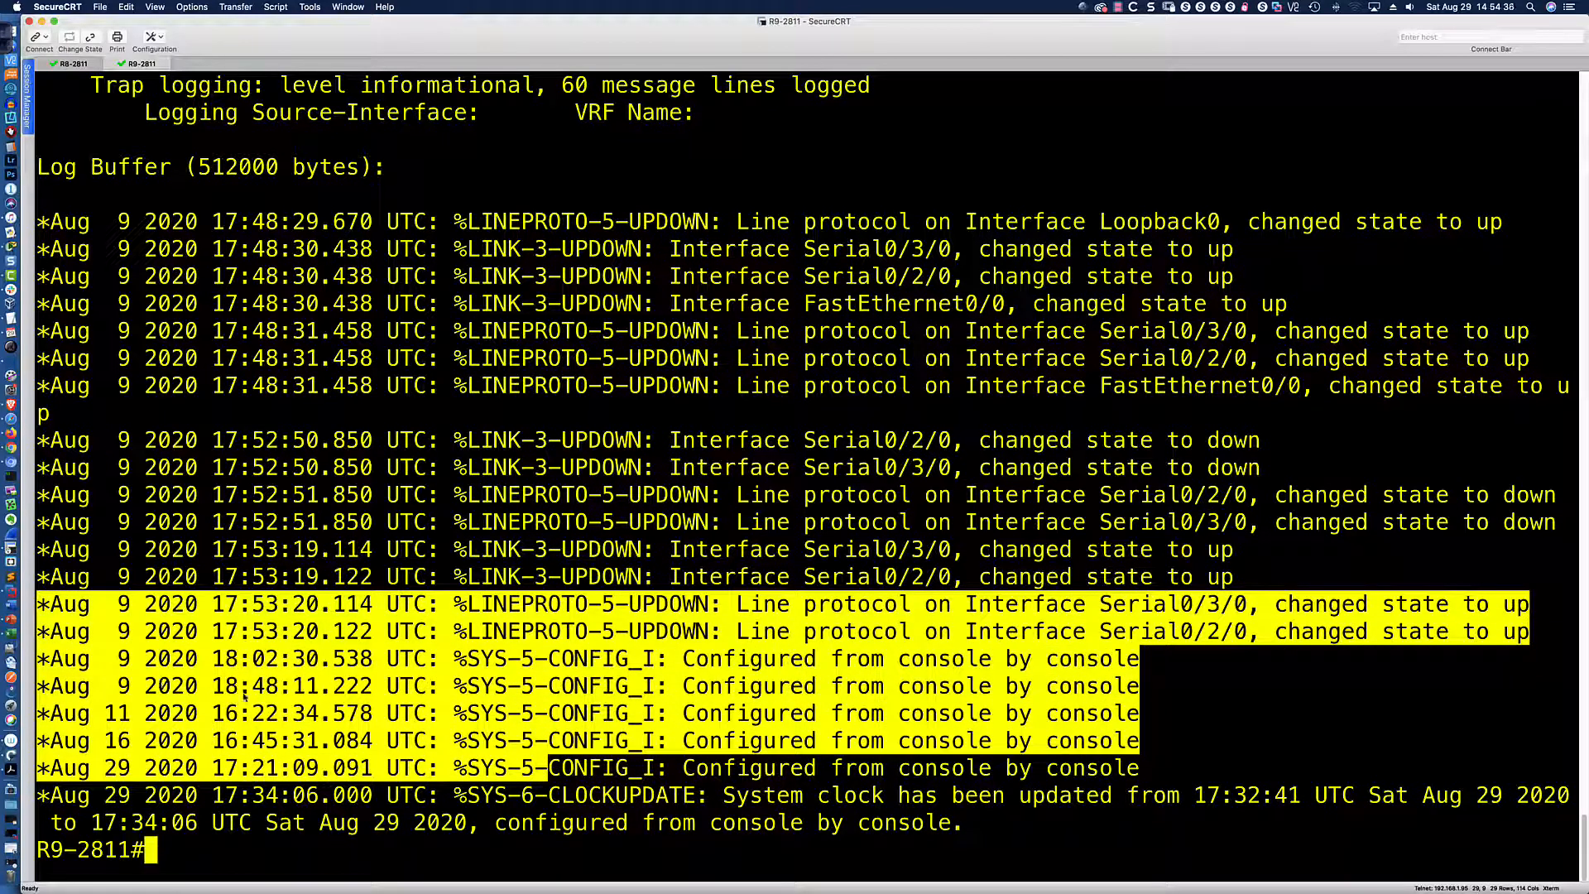
pyautogui.click(178, 852)
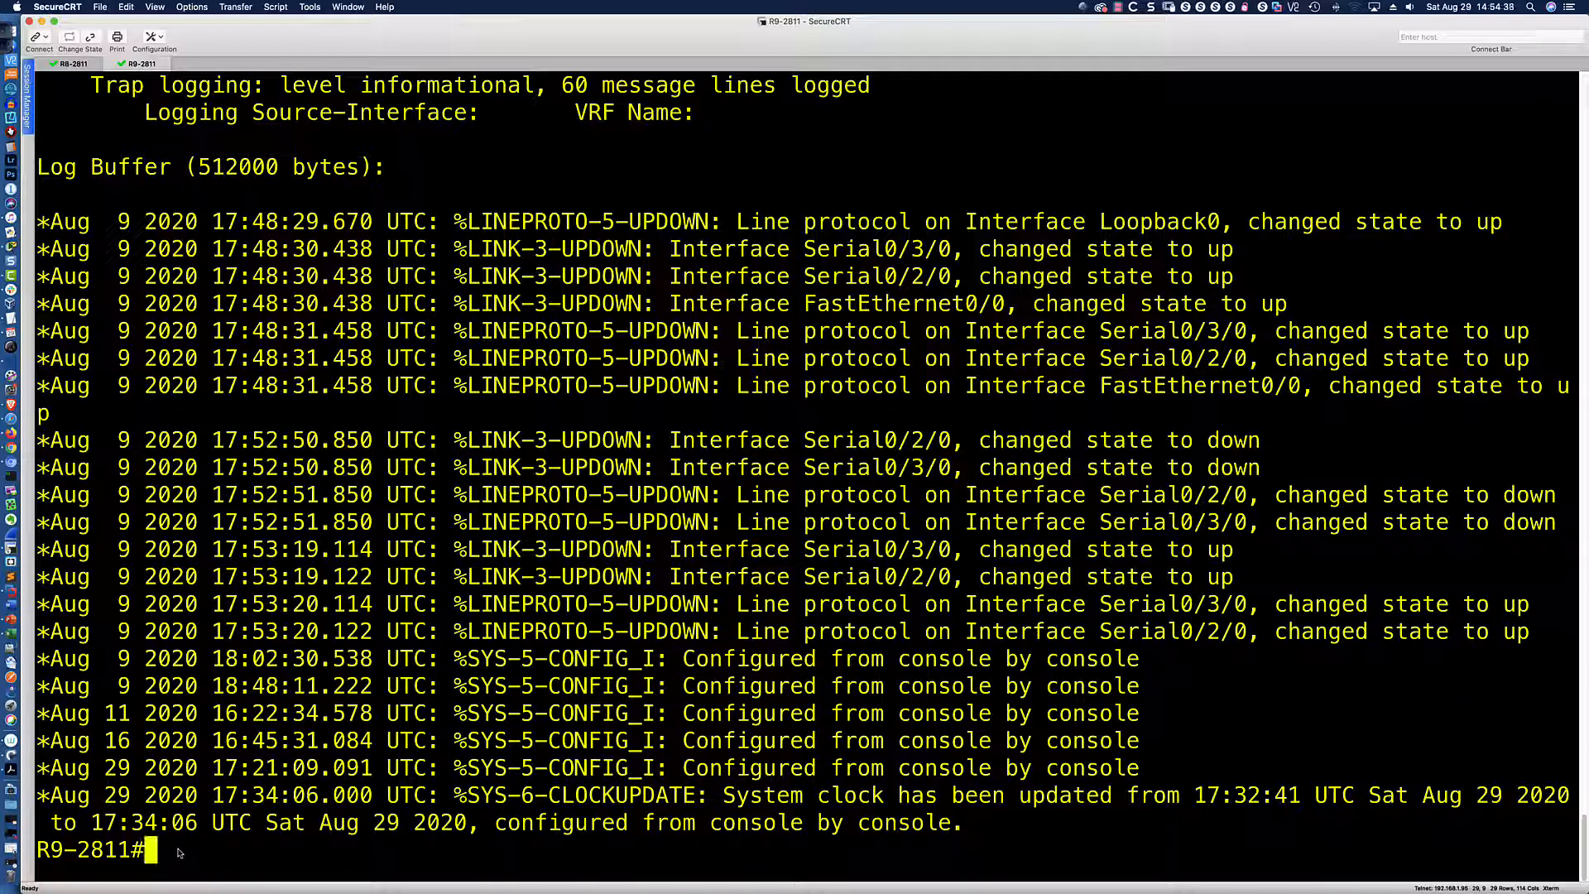
pyautogui.press('Return')
pyautogui.press('Return')
pyautogui.press('Return')
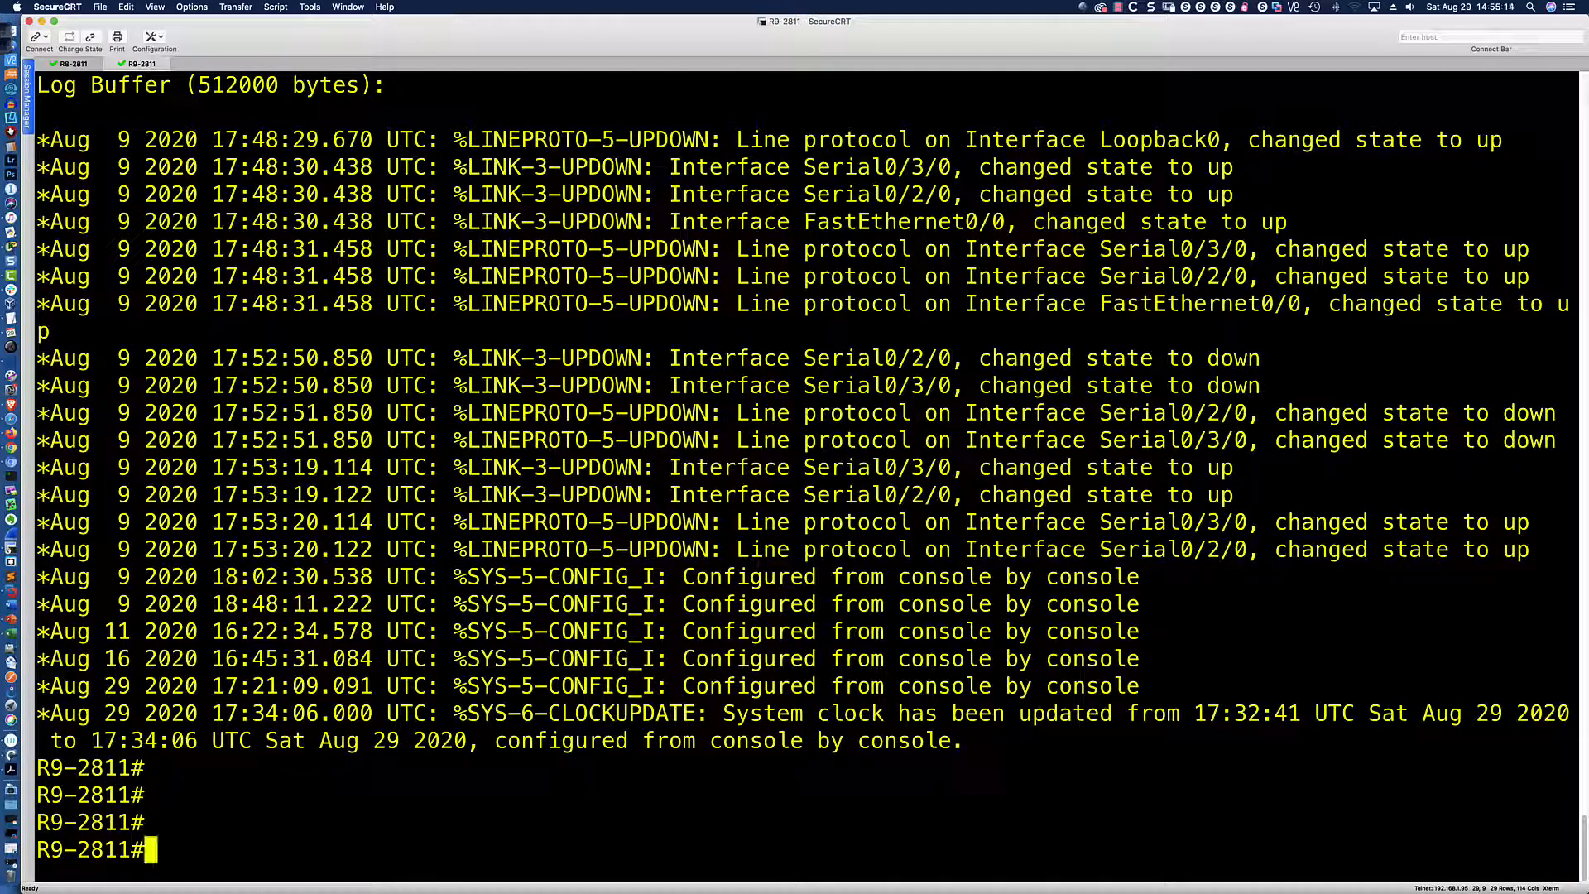
# Run sh clock and sh clock detail on R9-2811 to check its software clock and time source.
pyautogui.press('Return')
pyautogui.press('Return')
pyautogui.write('sh clock')
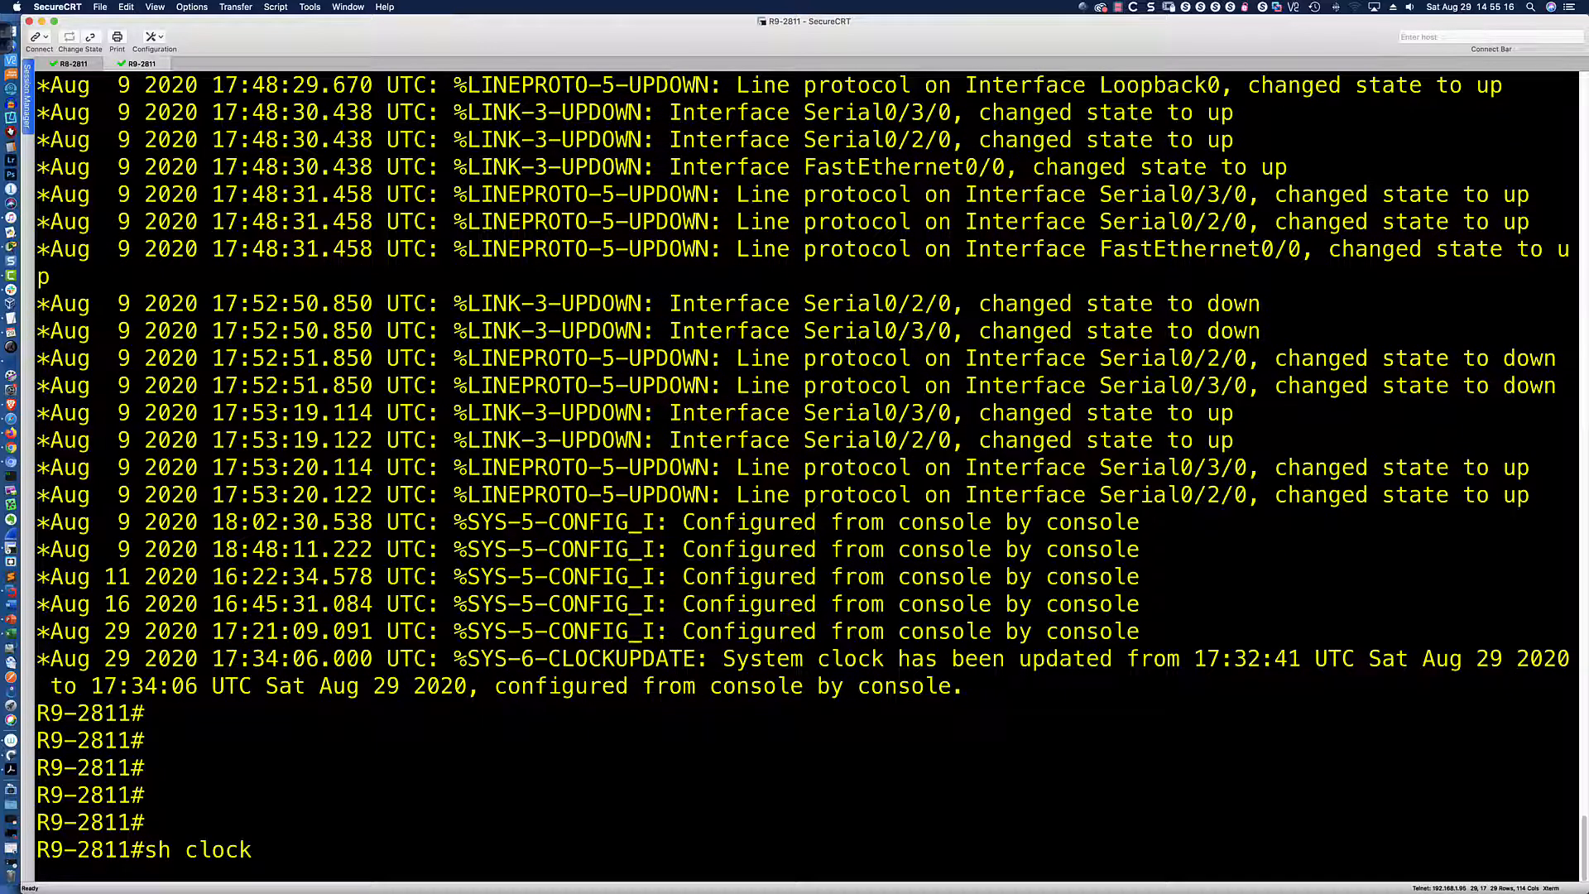
pyautogui.press('Return')
pyautogui.write('sh clock det')
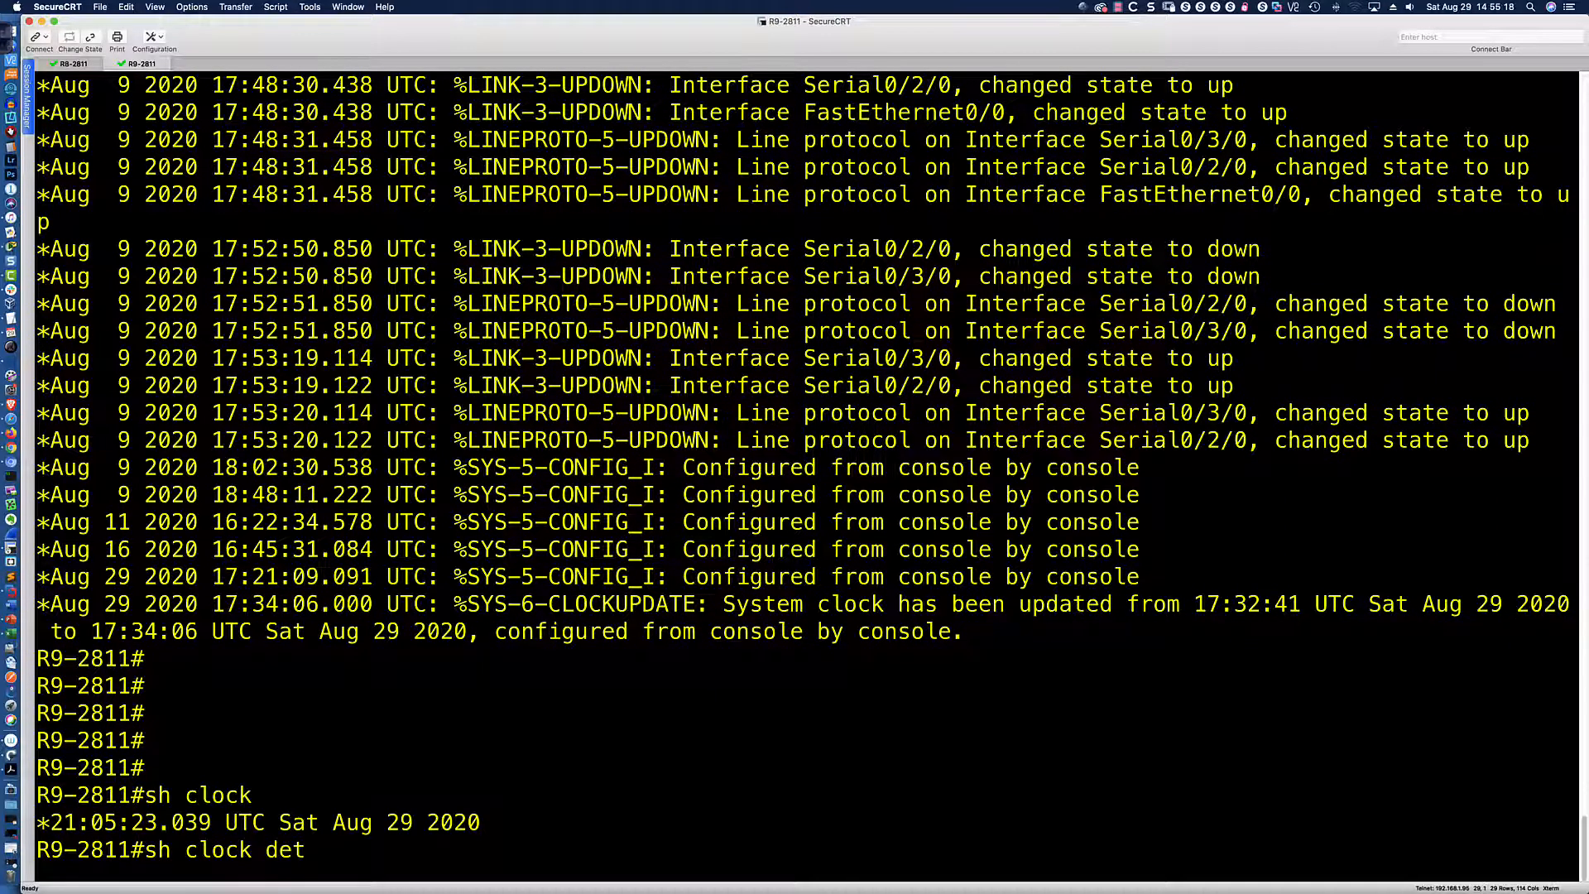
pyautogui.press('Tab')
pyautogui.press('Return')
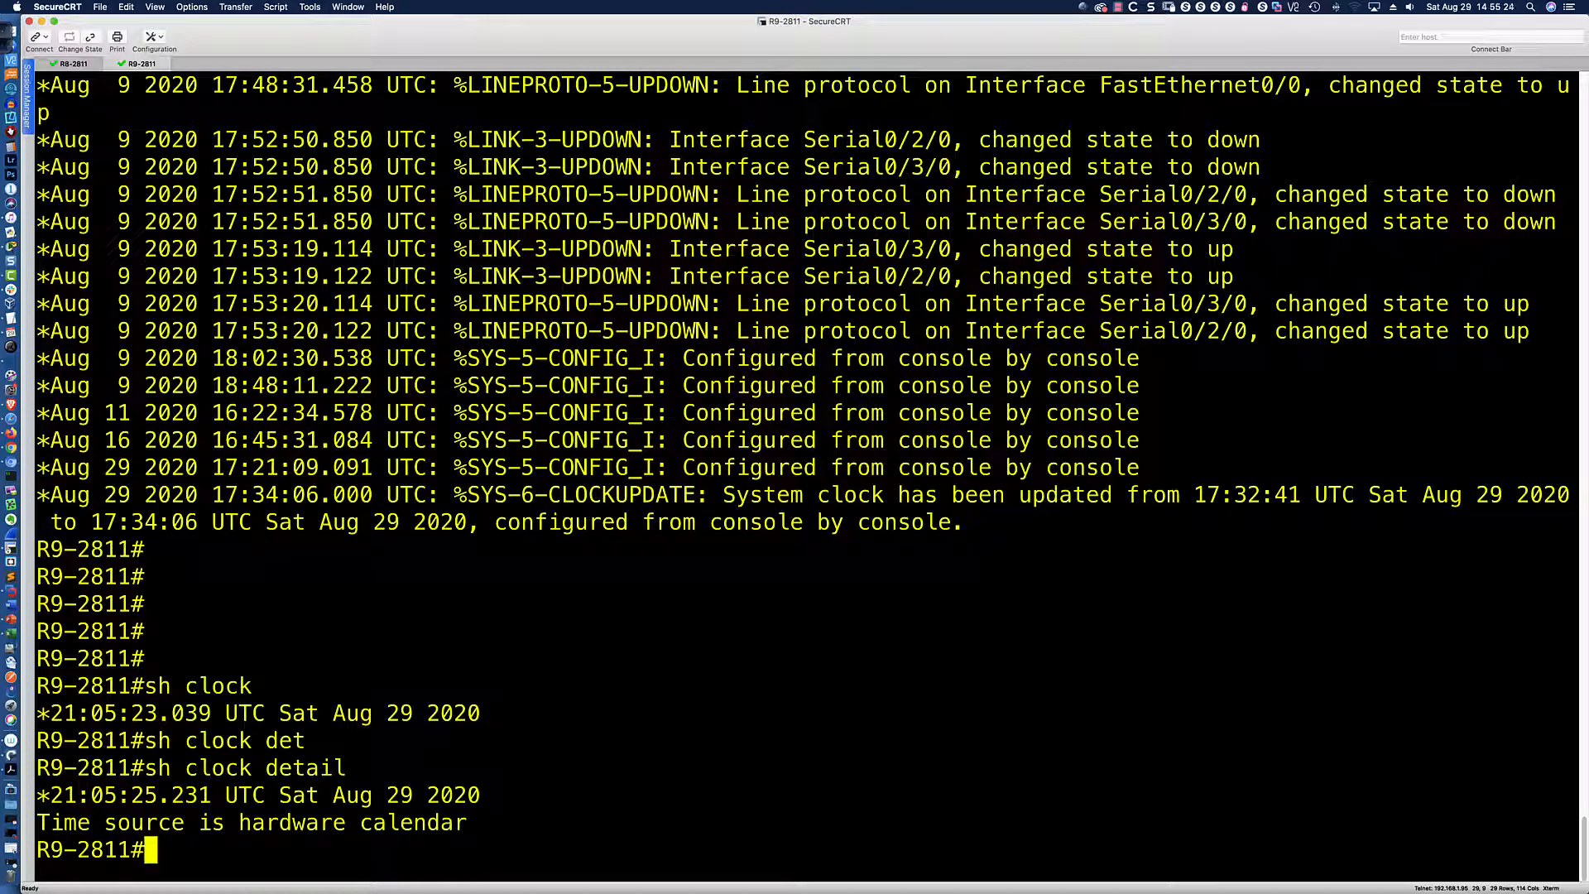
# Run show calendar on R9-2811 to view the hardware calendar time.
pyautogui.write('show calend')
pyautogui.press('Tab')
pyautogui.press('Return')
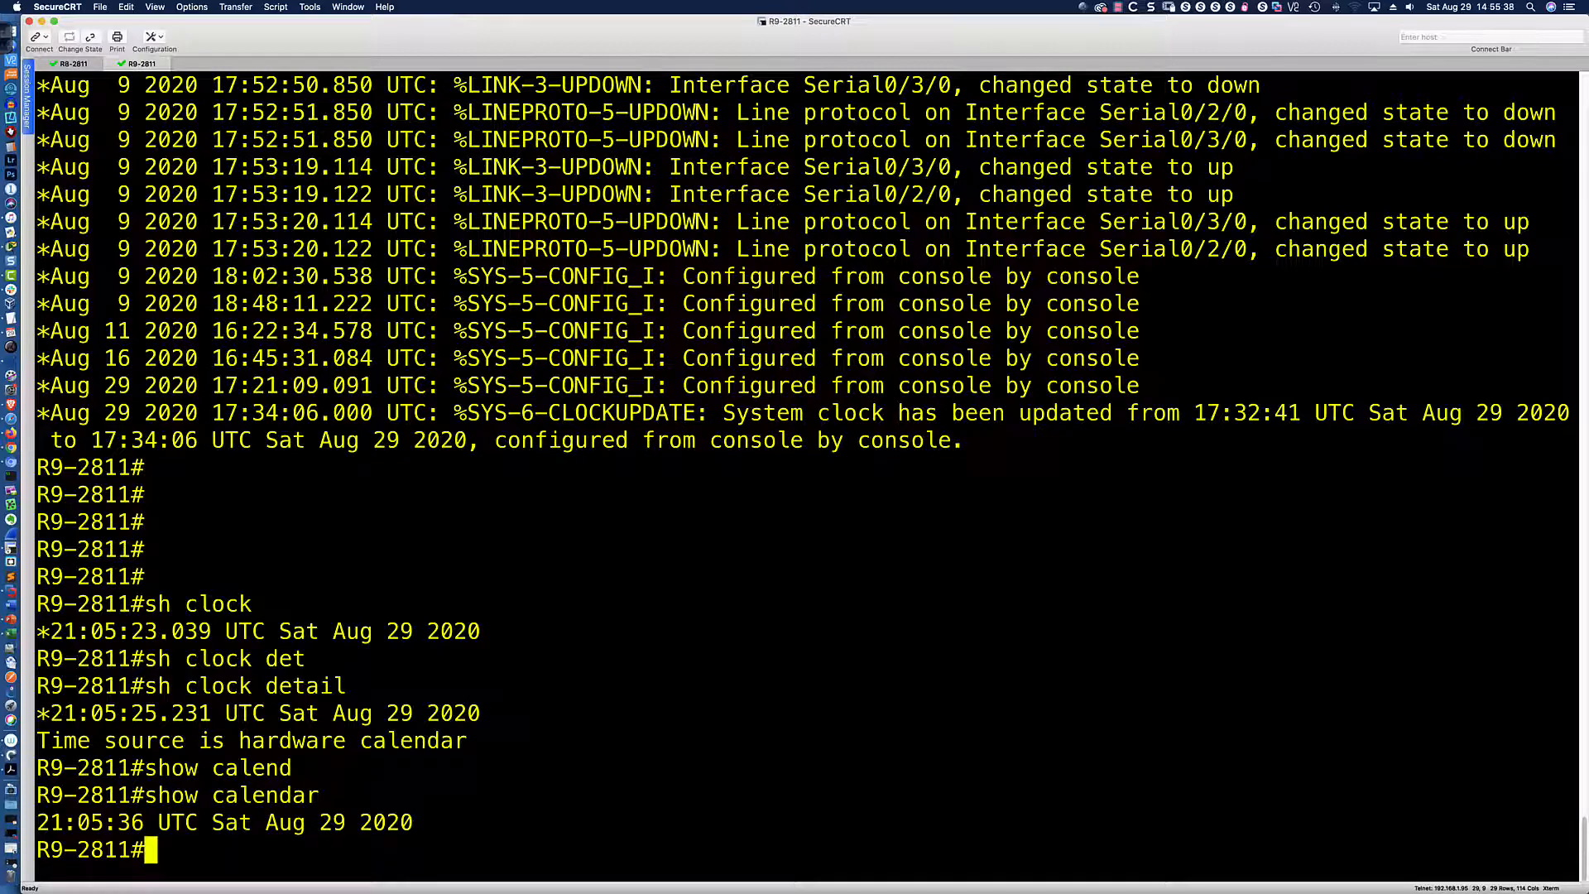
pyautogui.press('Return')
pyautogui.press('Return')
pyautogui.press('Return')
# Check the calendar set syntax with context help and set R9-2811's hardware calendar to 18:56:00 29 AUG 2020.
pyautogui.write('calendar ste')
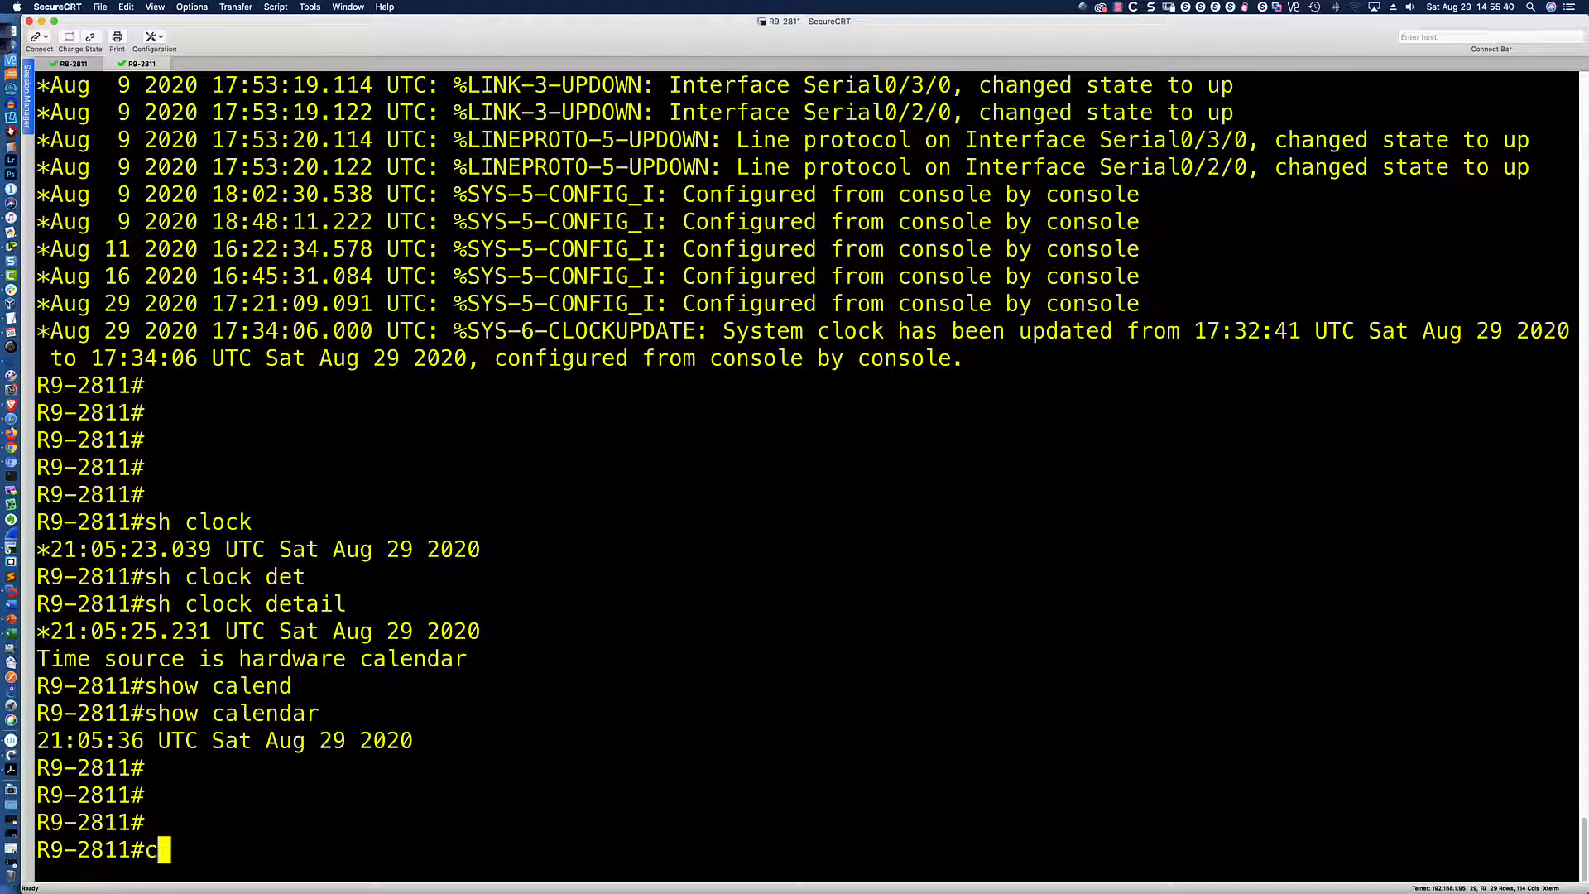
pyautogui.press('BackSpace')
pyautogui.press('BackSpace')
pyautogui.write('et')
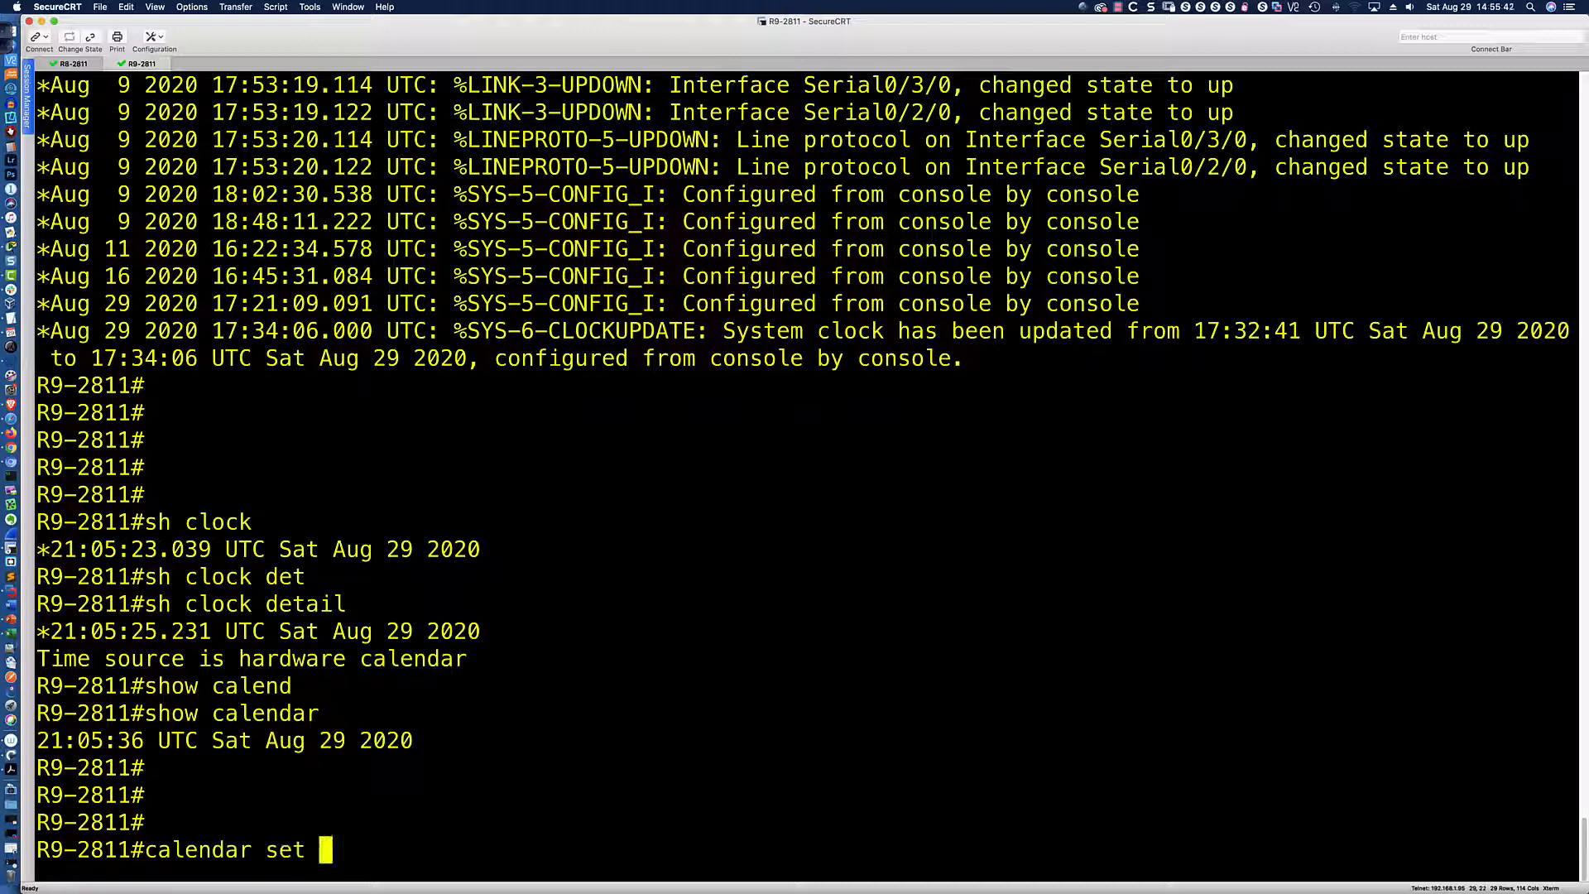
pyautogui.write(' ?')
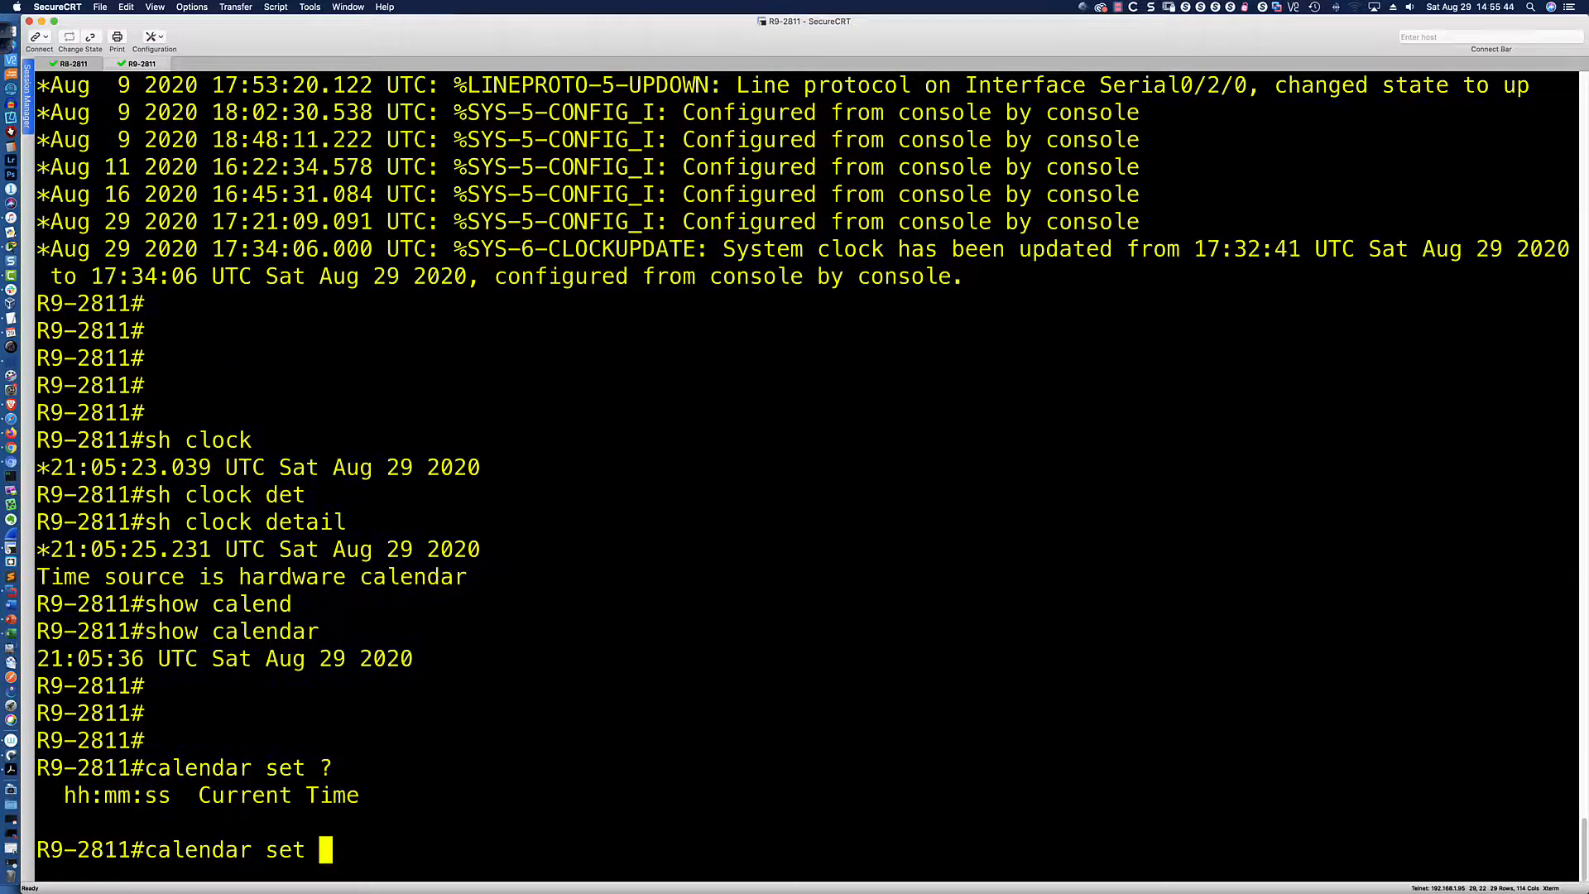
pyautogui.write('18:56:00 ')
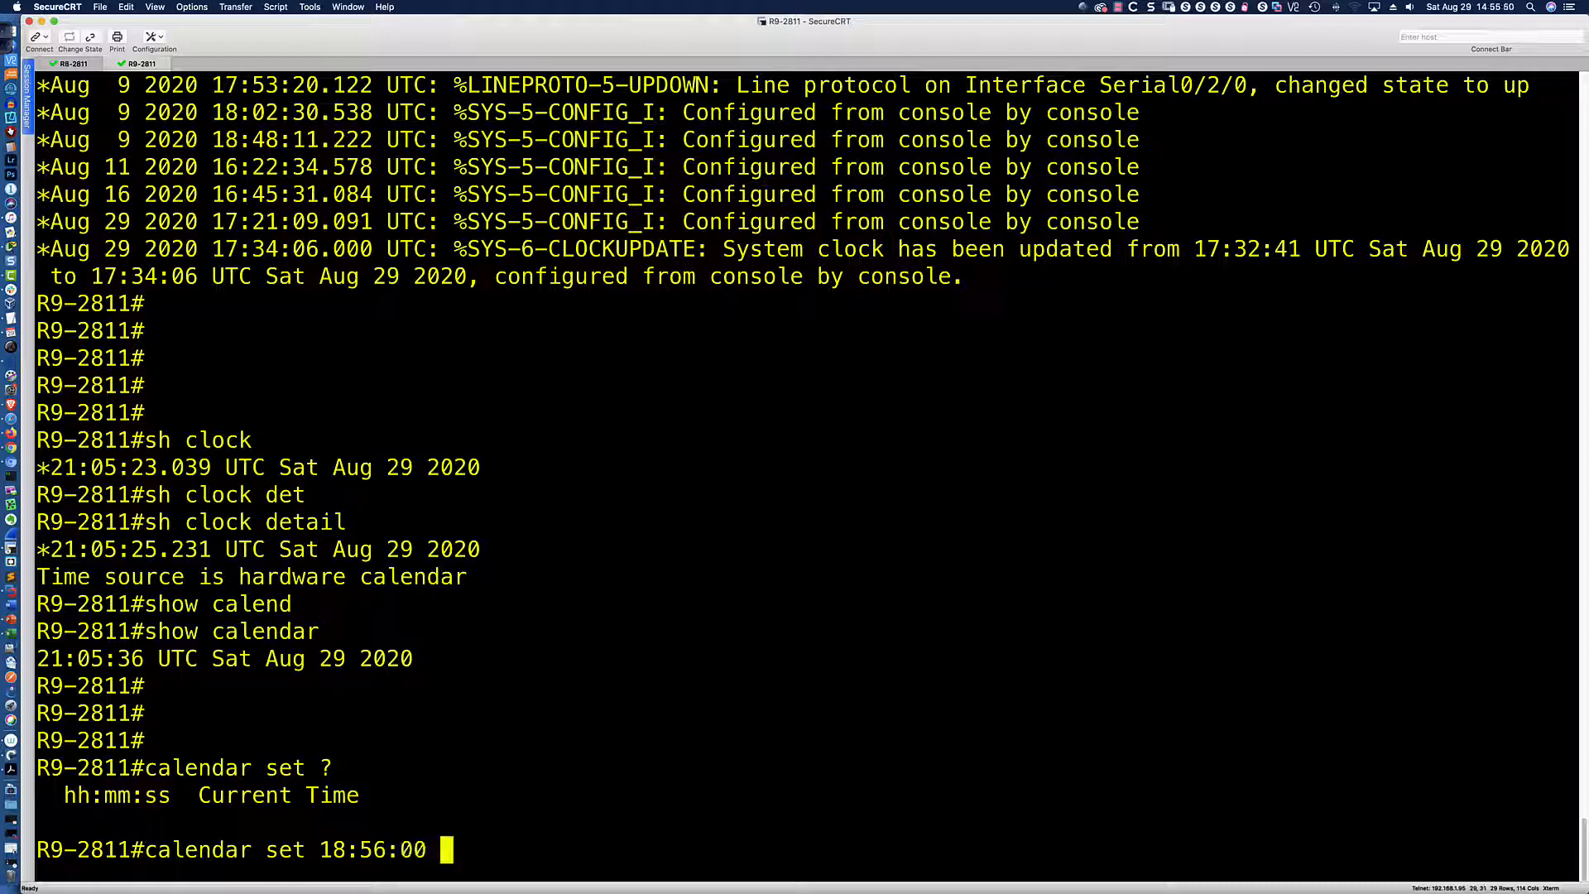
pyautogui.write('29 Augu')
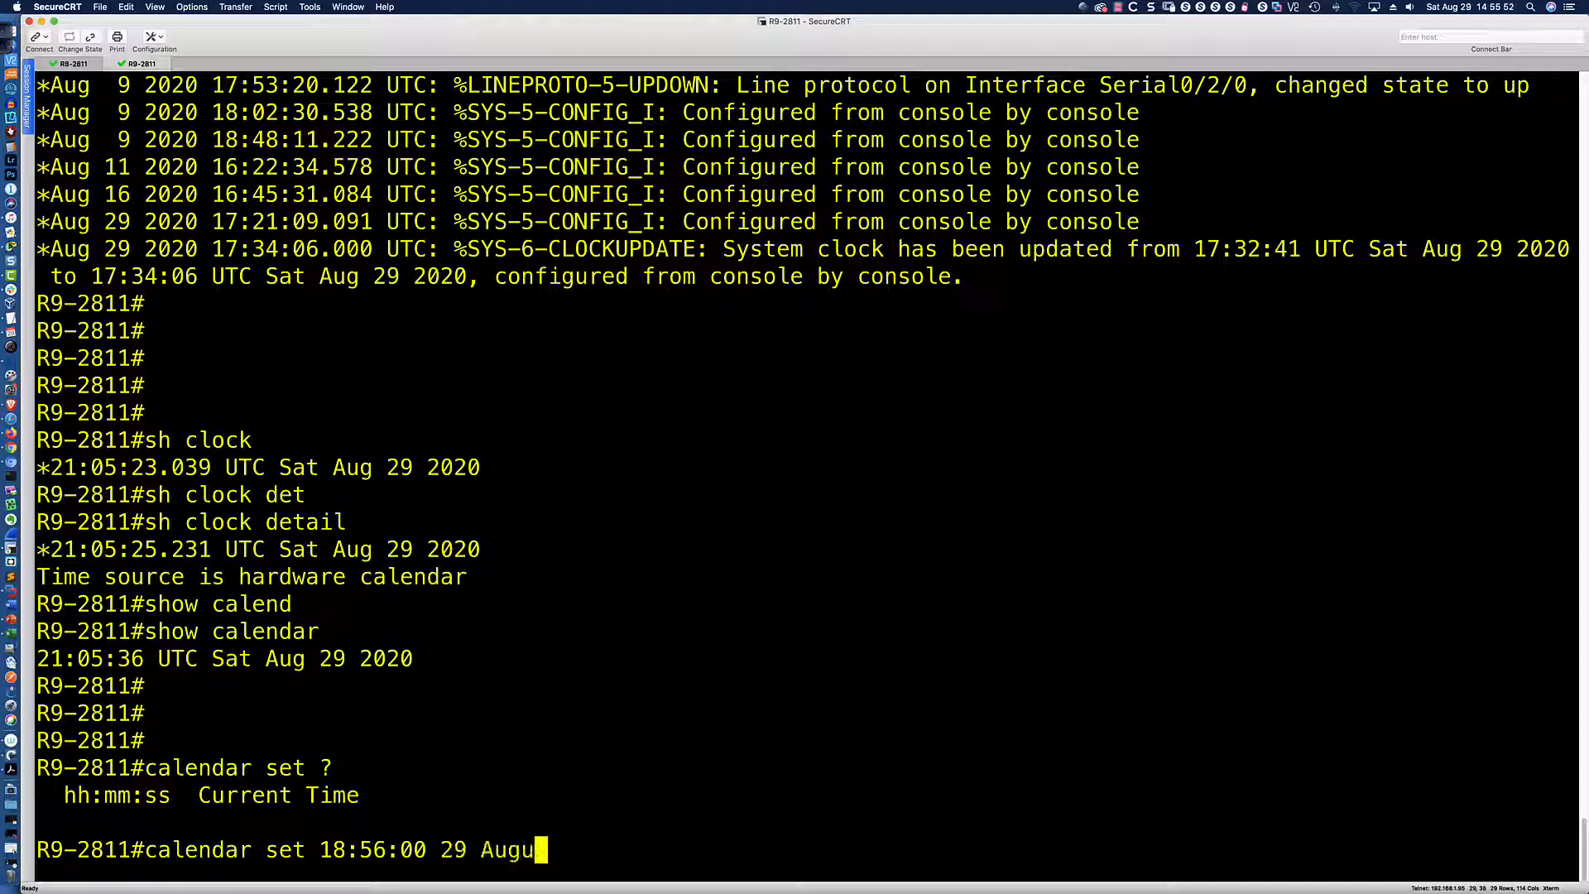
pyautogui.press('BackSpace')
pyautogui.press('BackSpace')
pyautogui.press('BackSpace')
pyautogui.write('UG 2020')
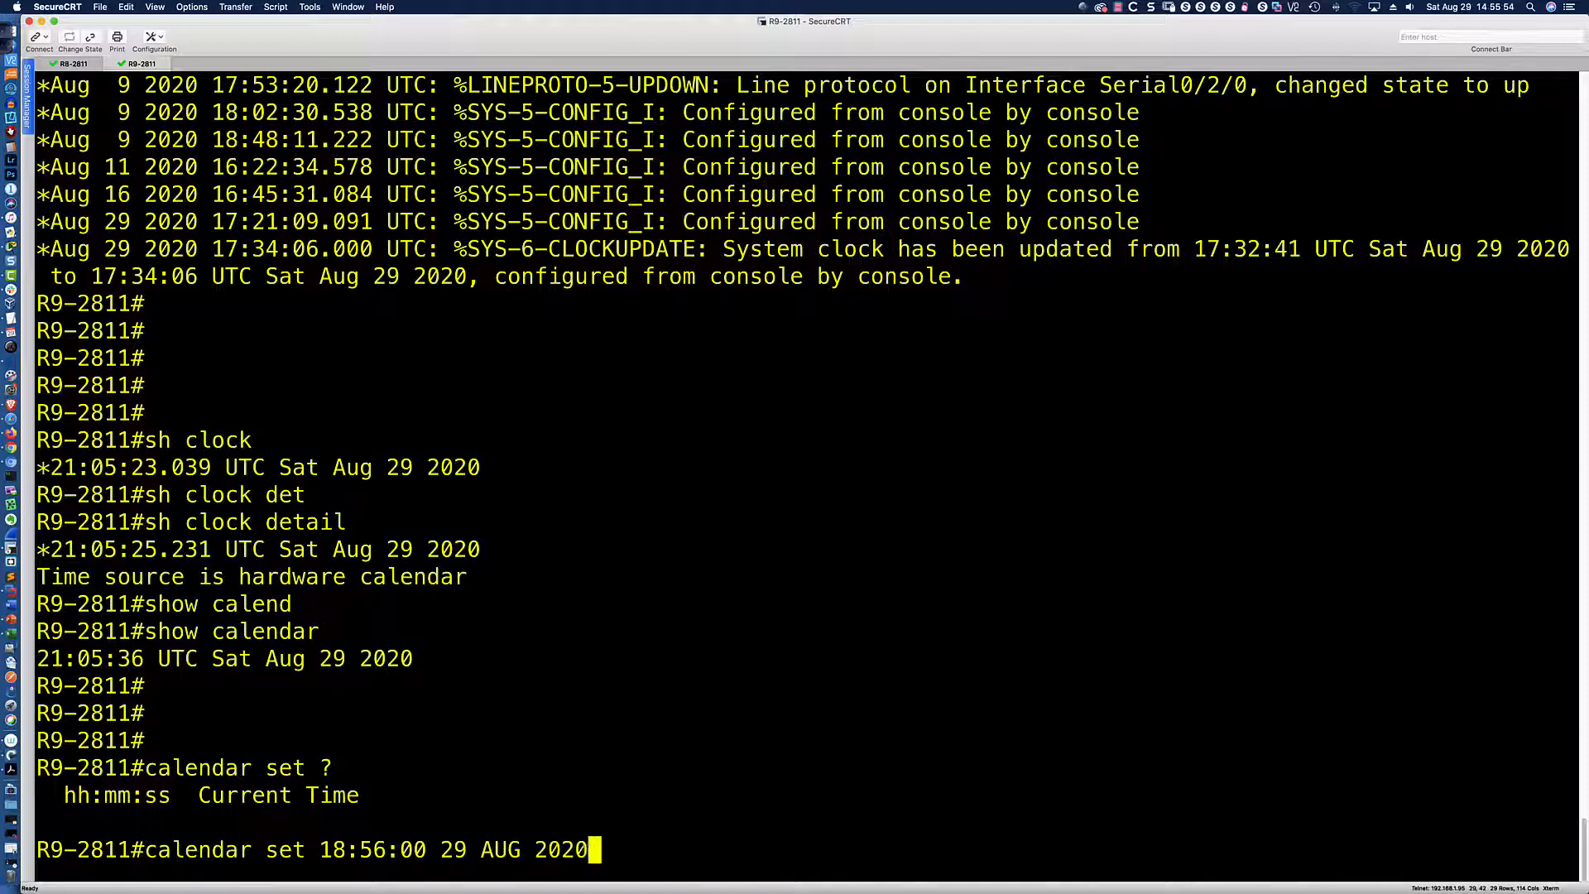
pyautogui.press('Return')
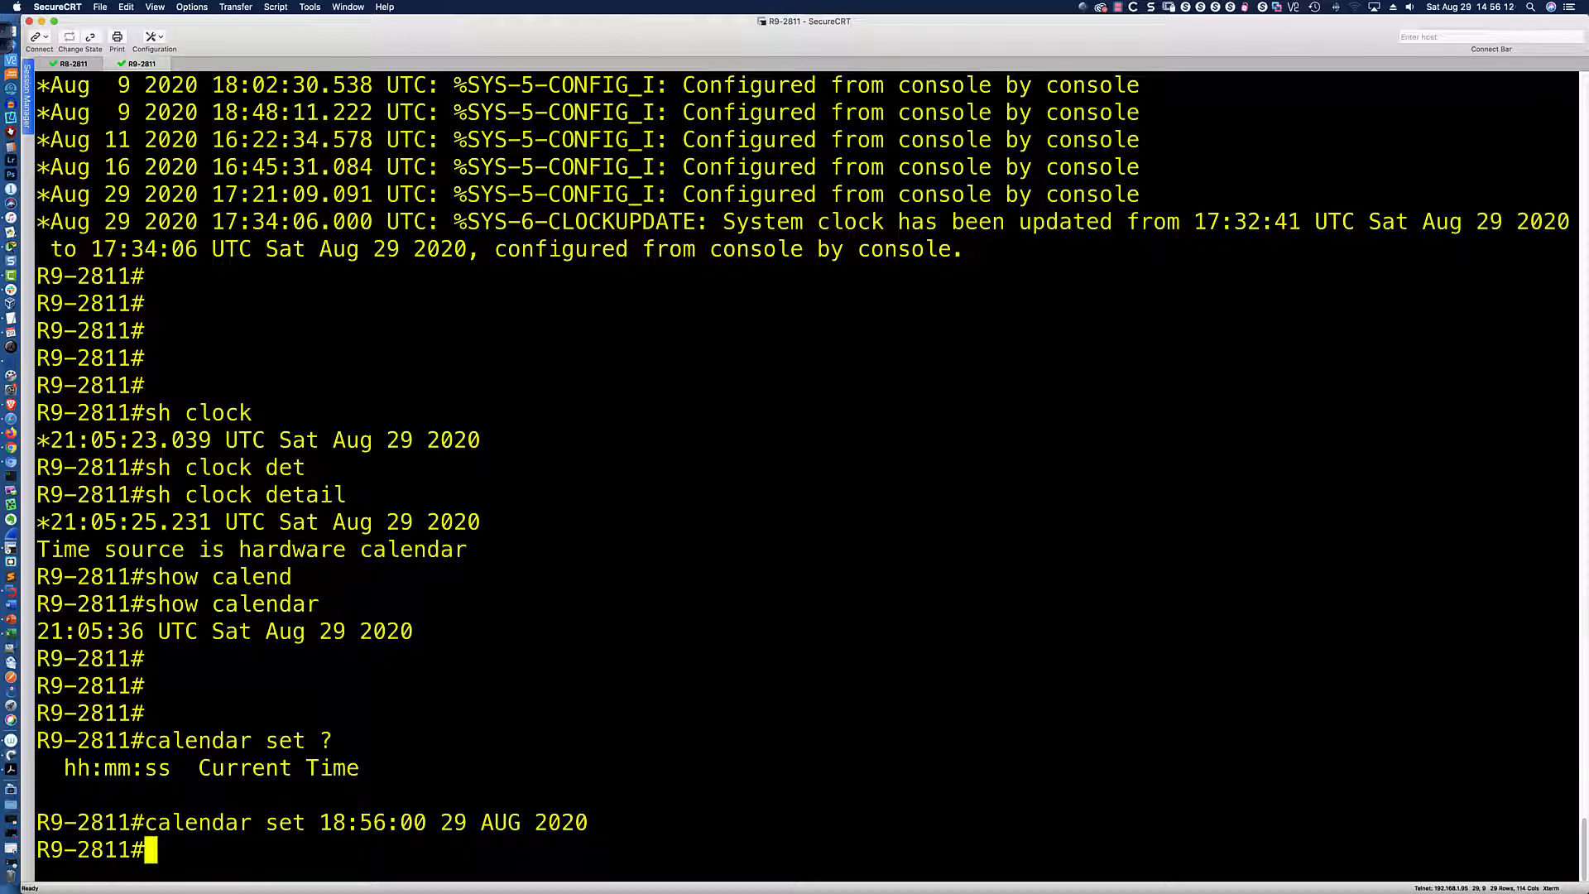
# Run show clock detail and show calendar on R9-2811 to compare the software clock with the hardware calendar.
pyautogui.press('Return')
pyautogui.press('Return')
pyautogui.press('Return')
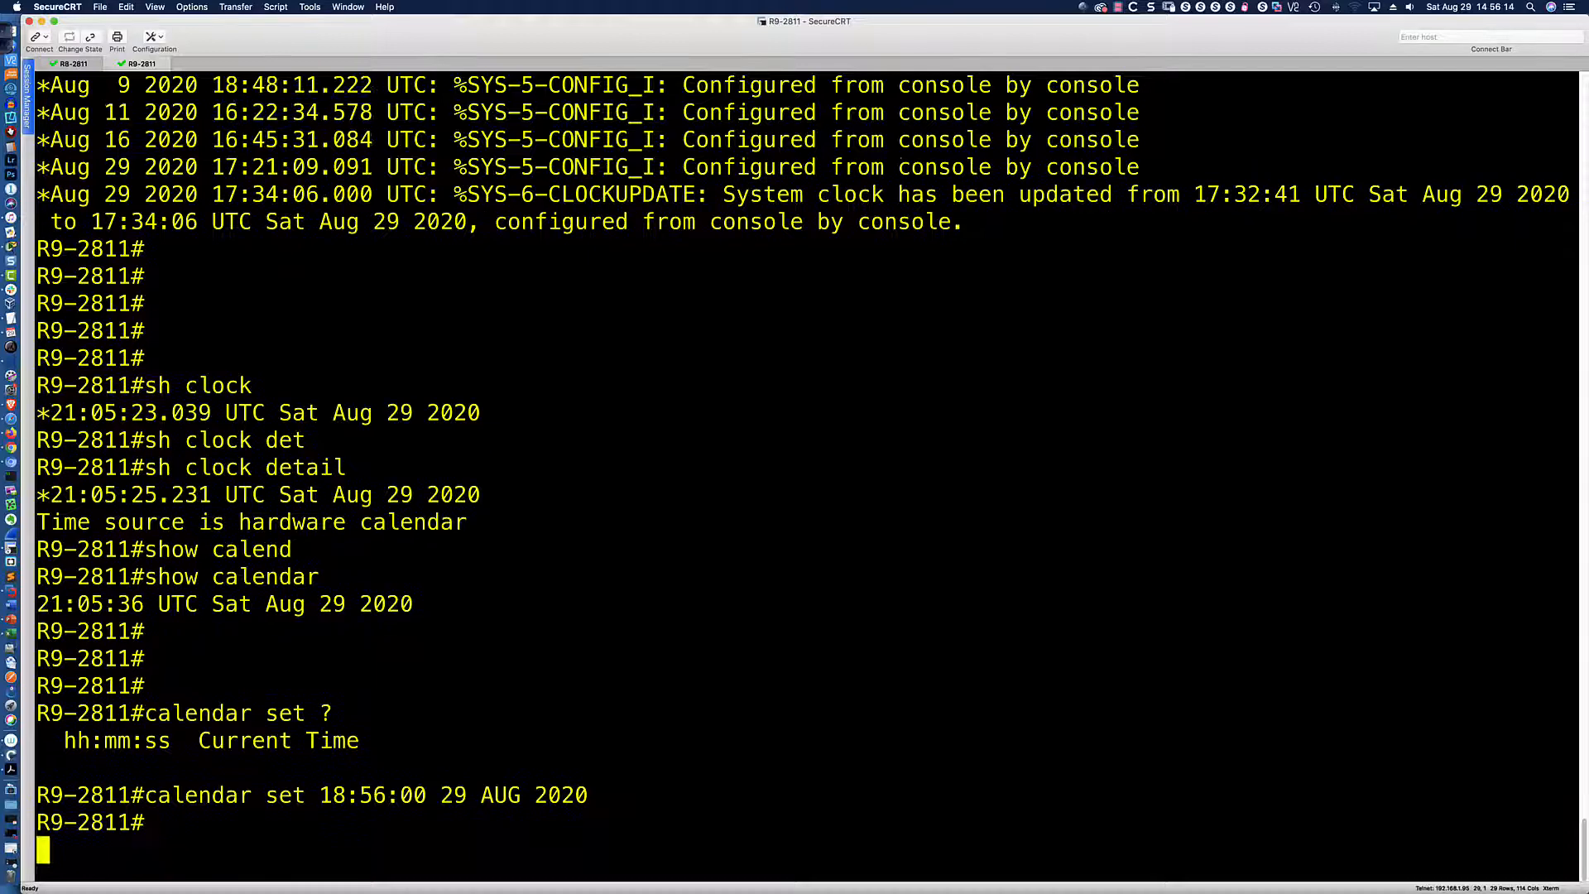
pyautogui.write('show cl')
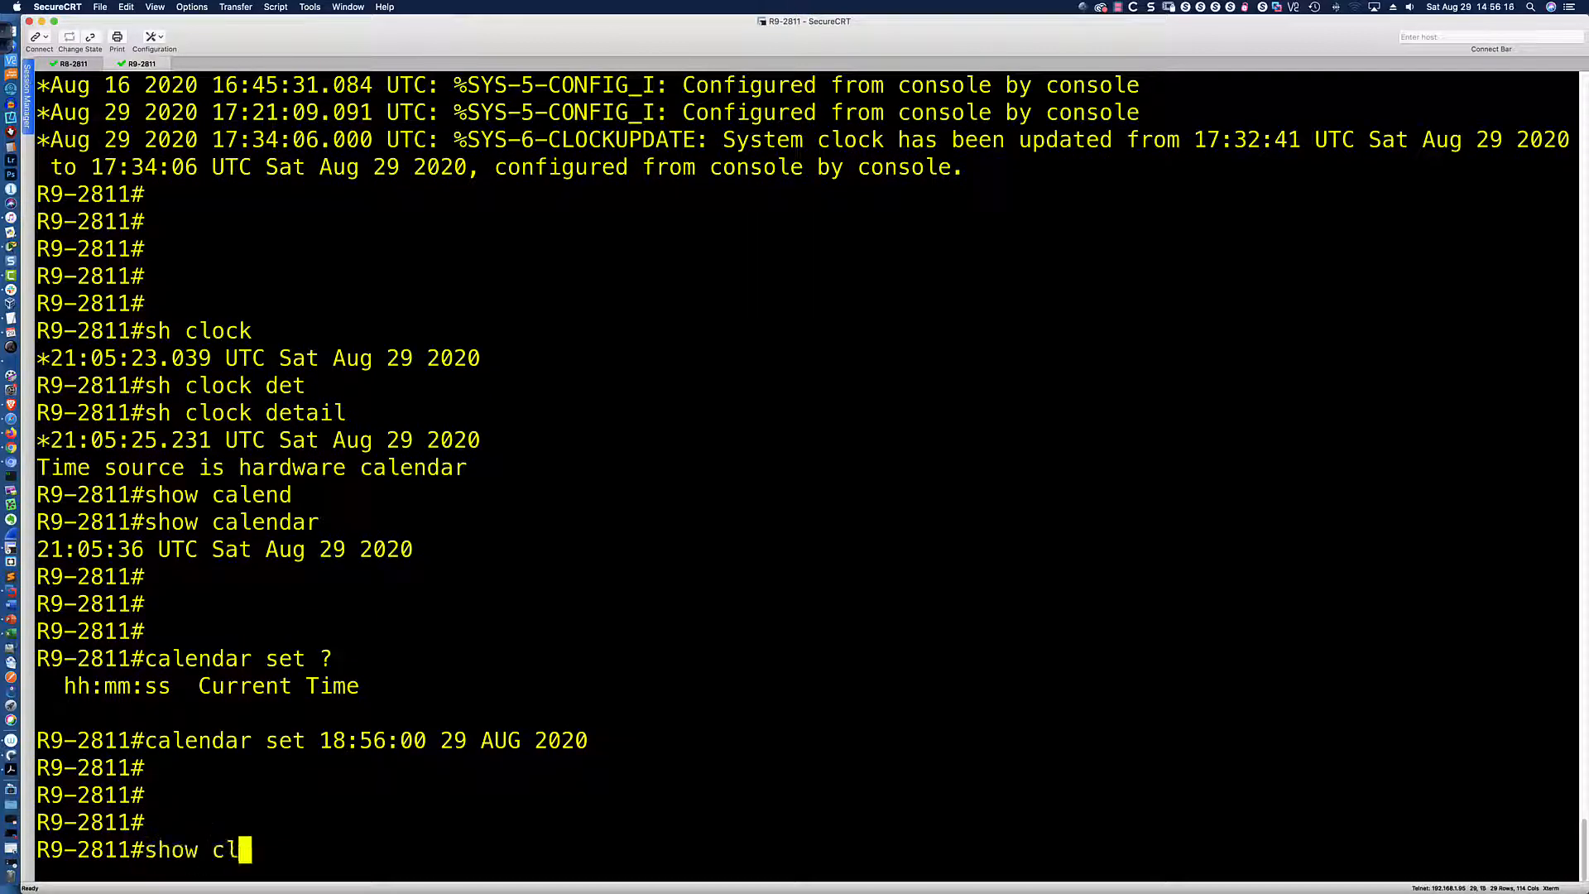
pyautogui.write('ock det')
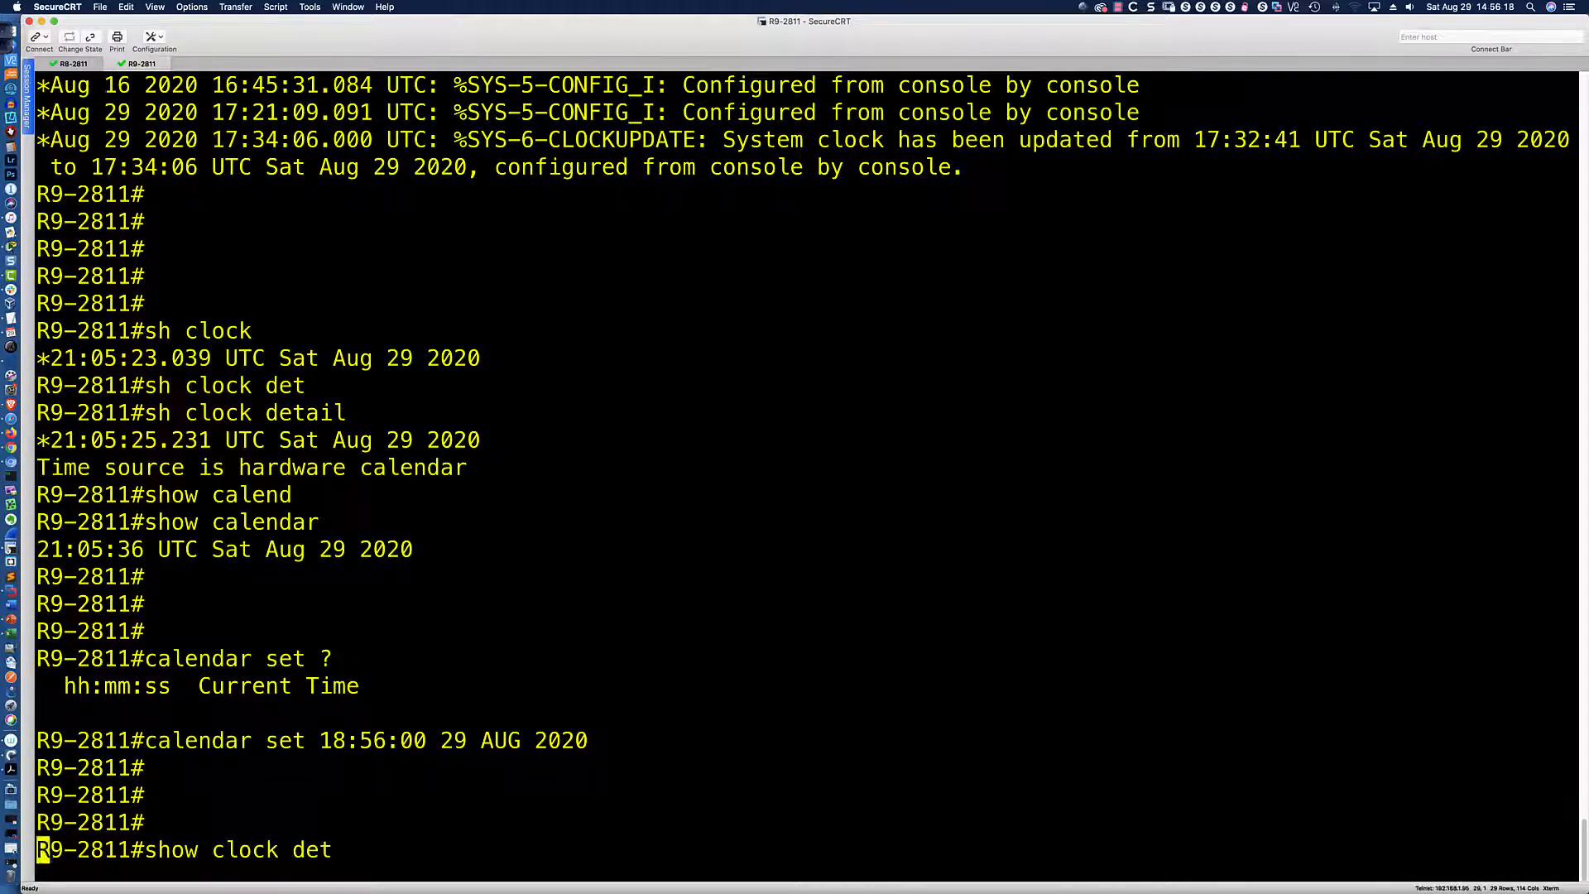
pyautogui.press('Tab')
pyautogui.press('Return')
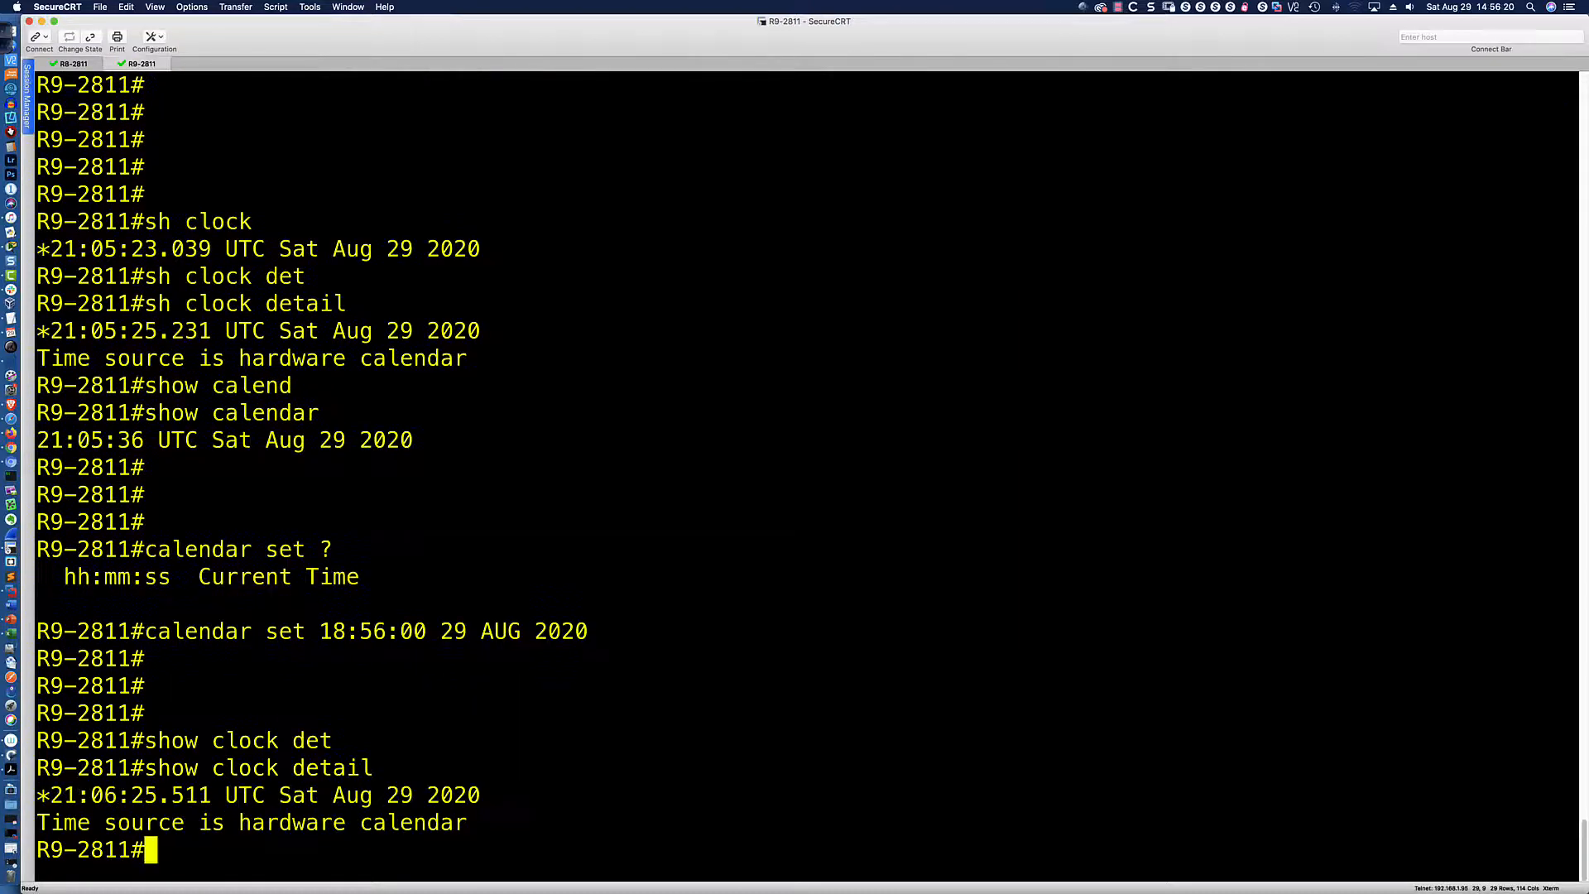
pyautogui.write('show calendar')
pyautogui.press('Return')
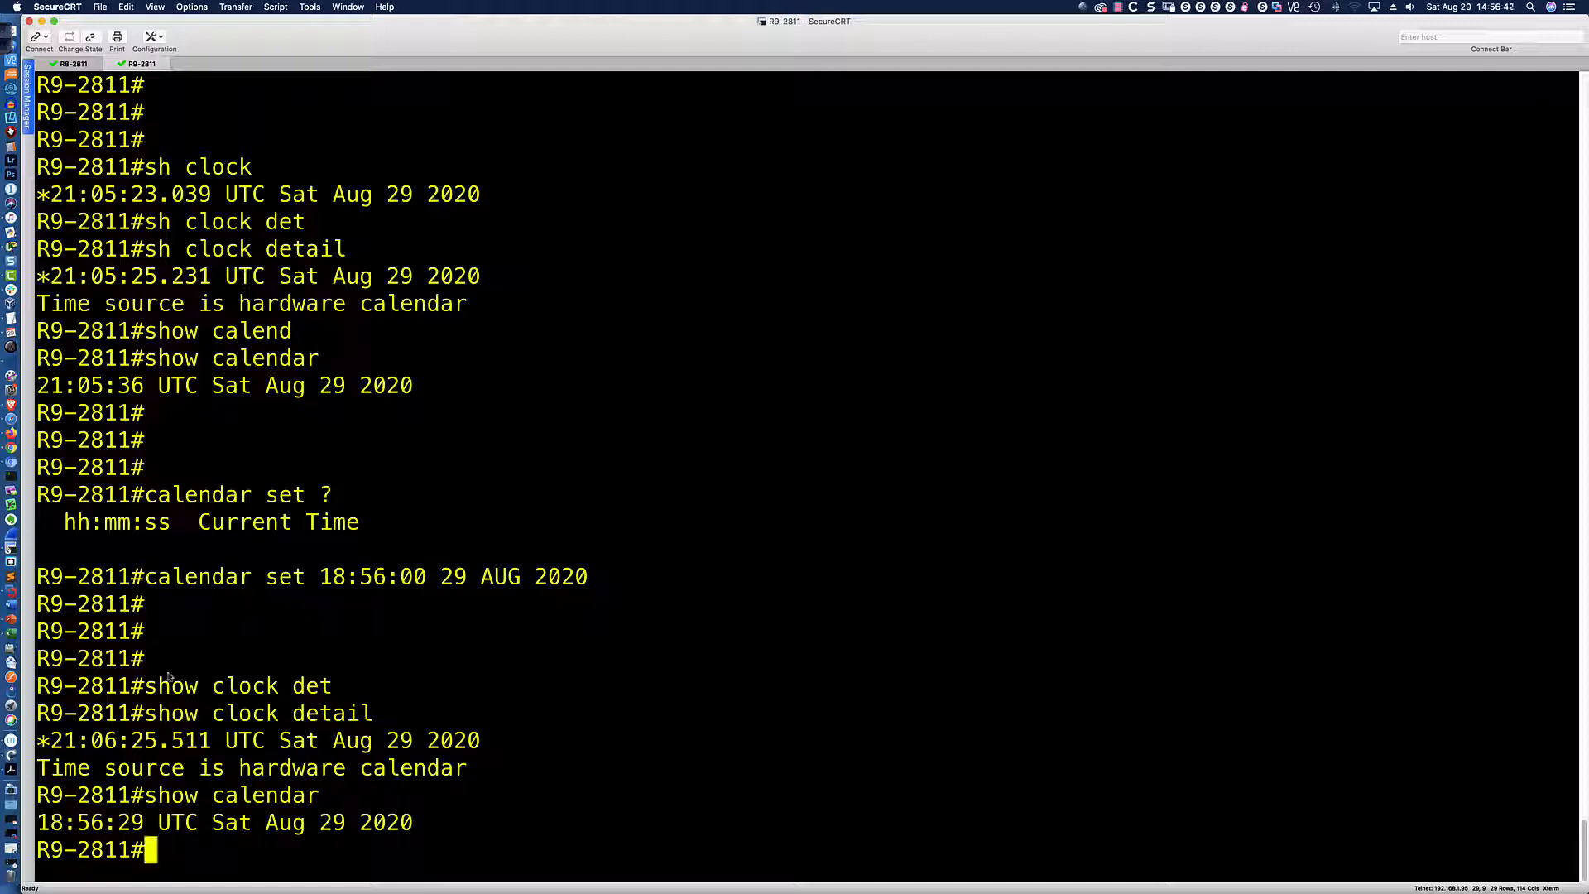
# Highlight the executed calendar set command in the R9-2811 output and return to a fresh prompt.
pyautogui.moveTo(149, 583); pyautogui.dragTo(590, 584)
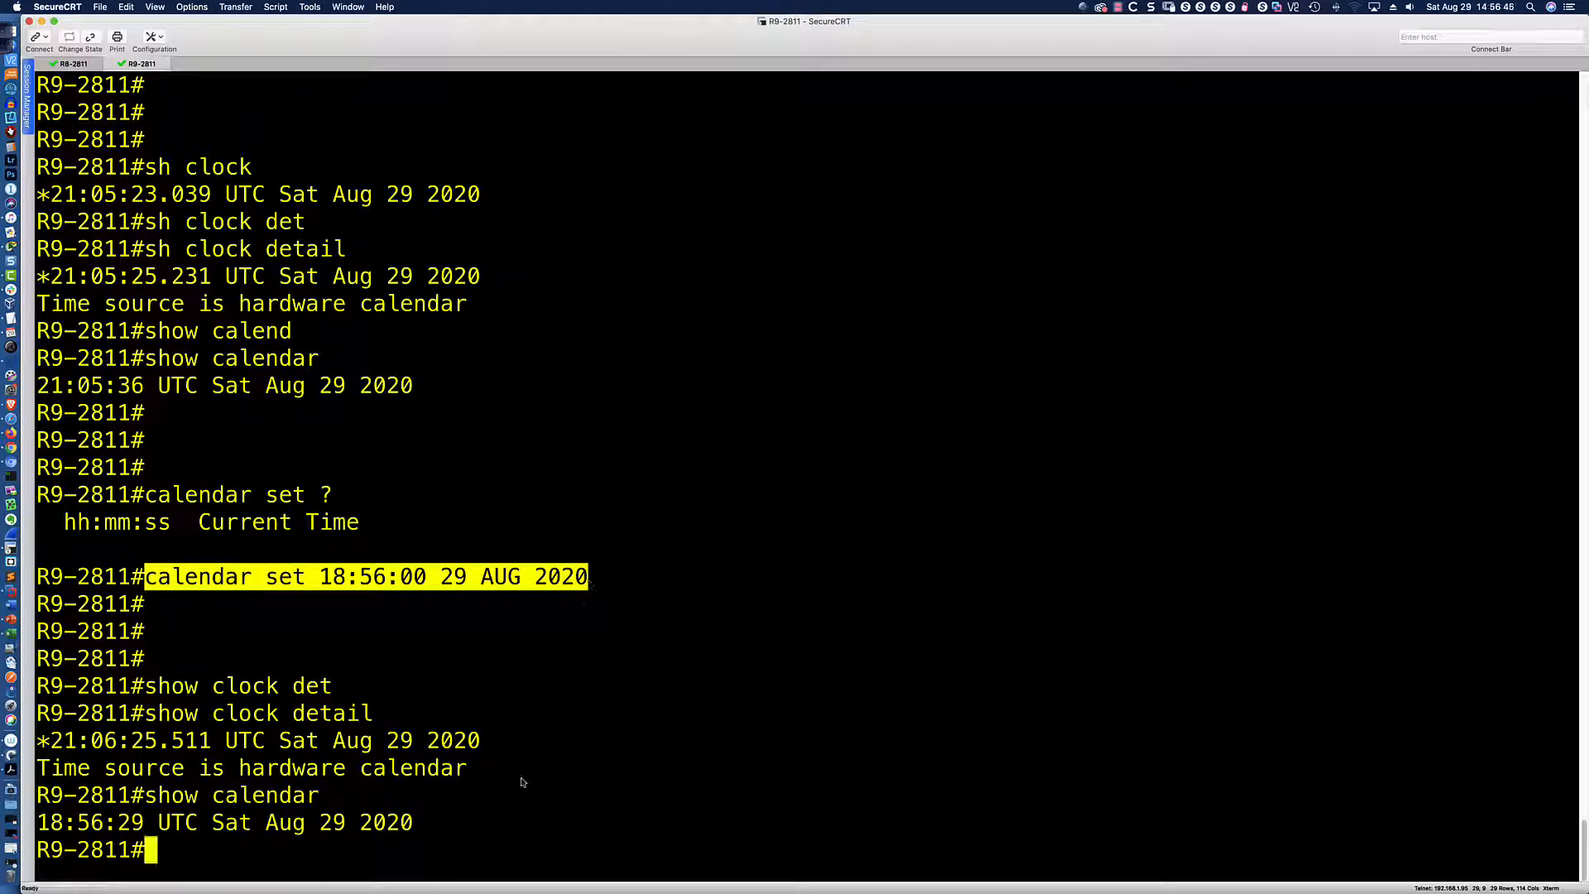
pyautogui.click(427, 850)
pyautogui.press('Return')
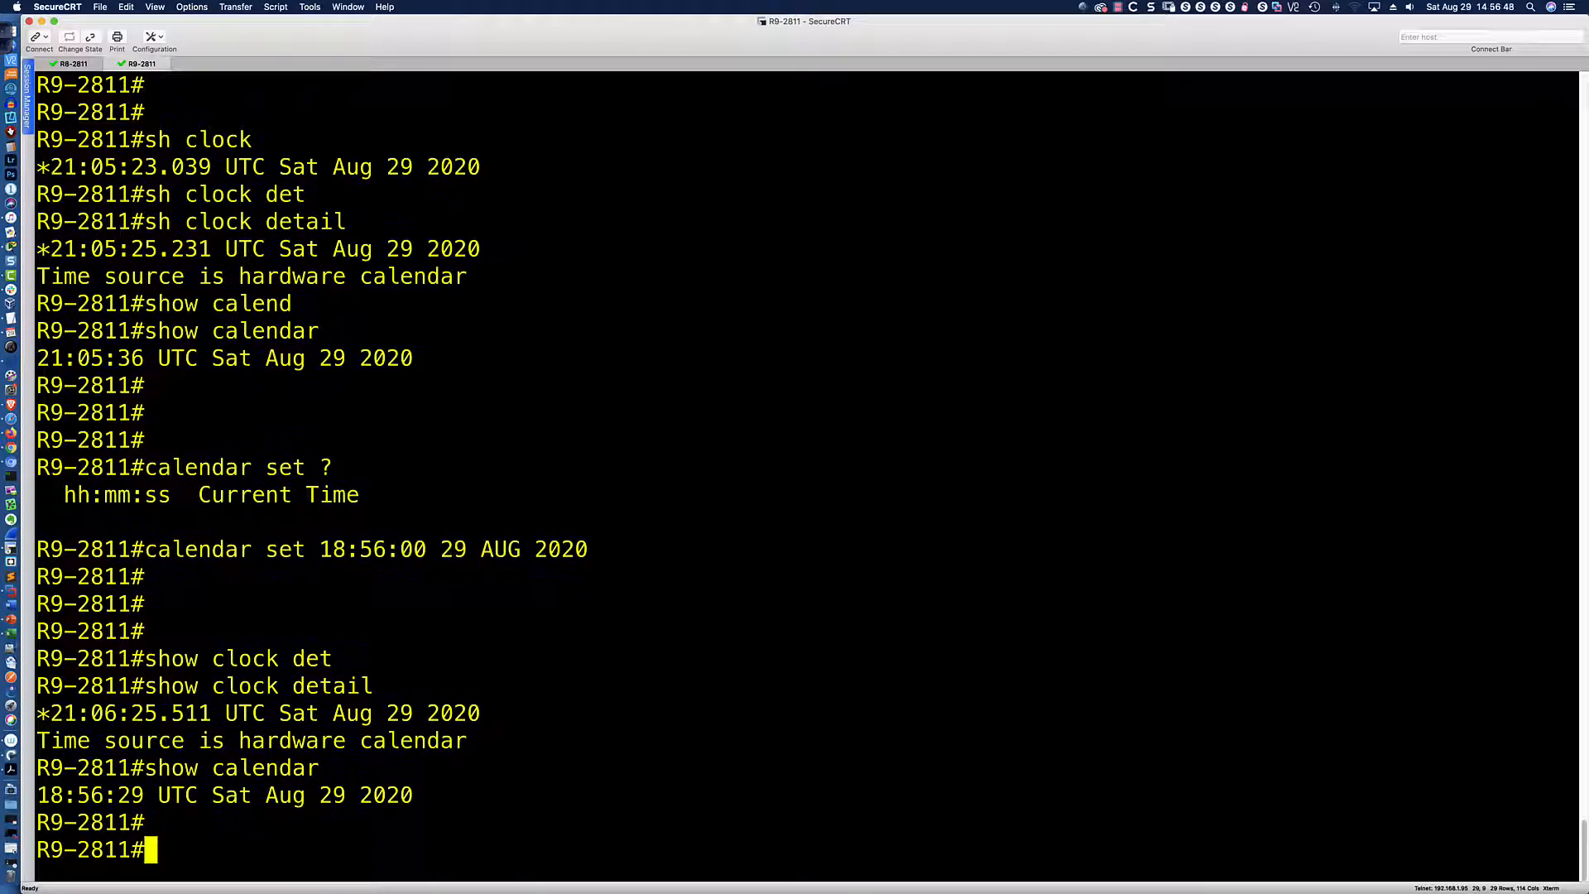
# List the options of the clock command, highlighting the read-calendar entry and the time reported by show calendar.
pyautogui.write('clock ?')
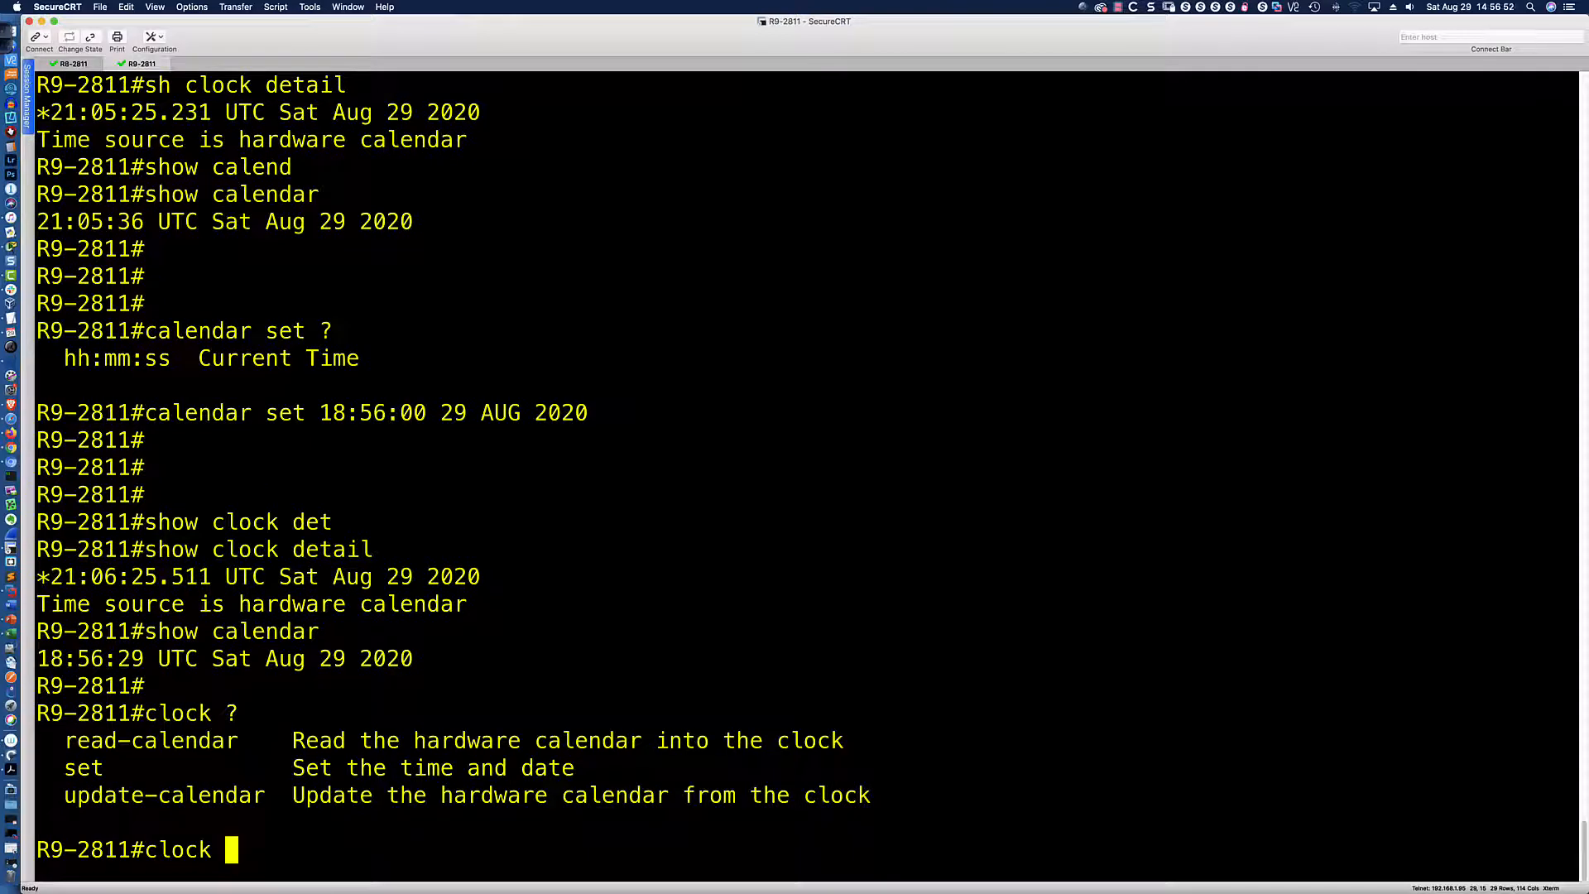
pyautogui.moveTo(65, 740); pyautogui.dragTo(844, 749)
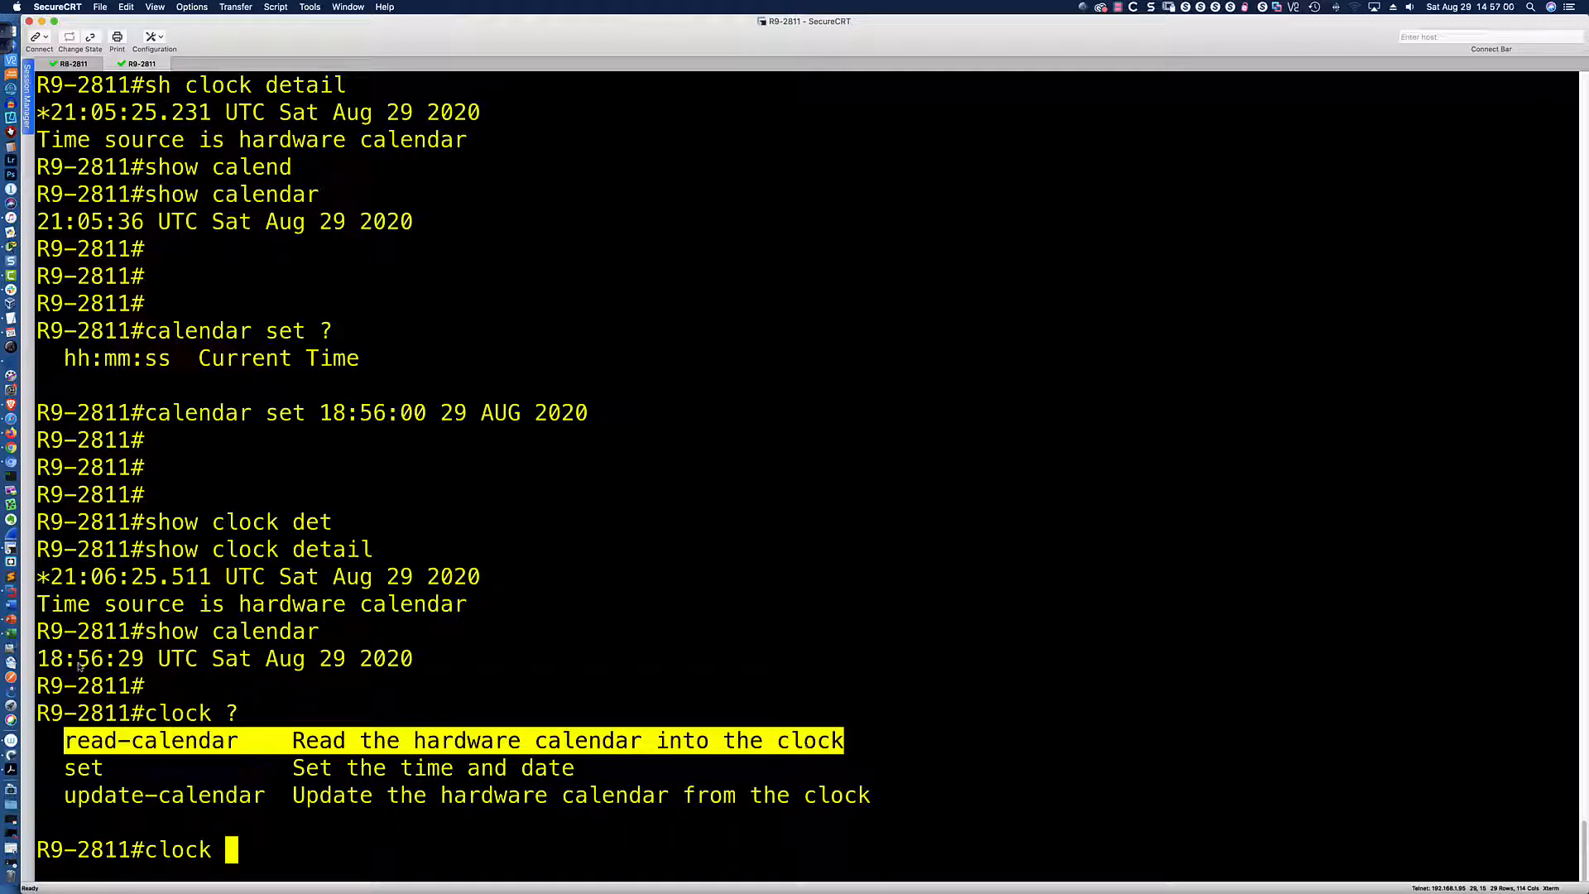
pyautogui.moveTo(46, 662); pyautogui.dragTo(418, 668)
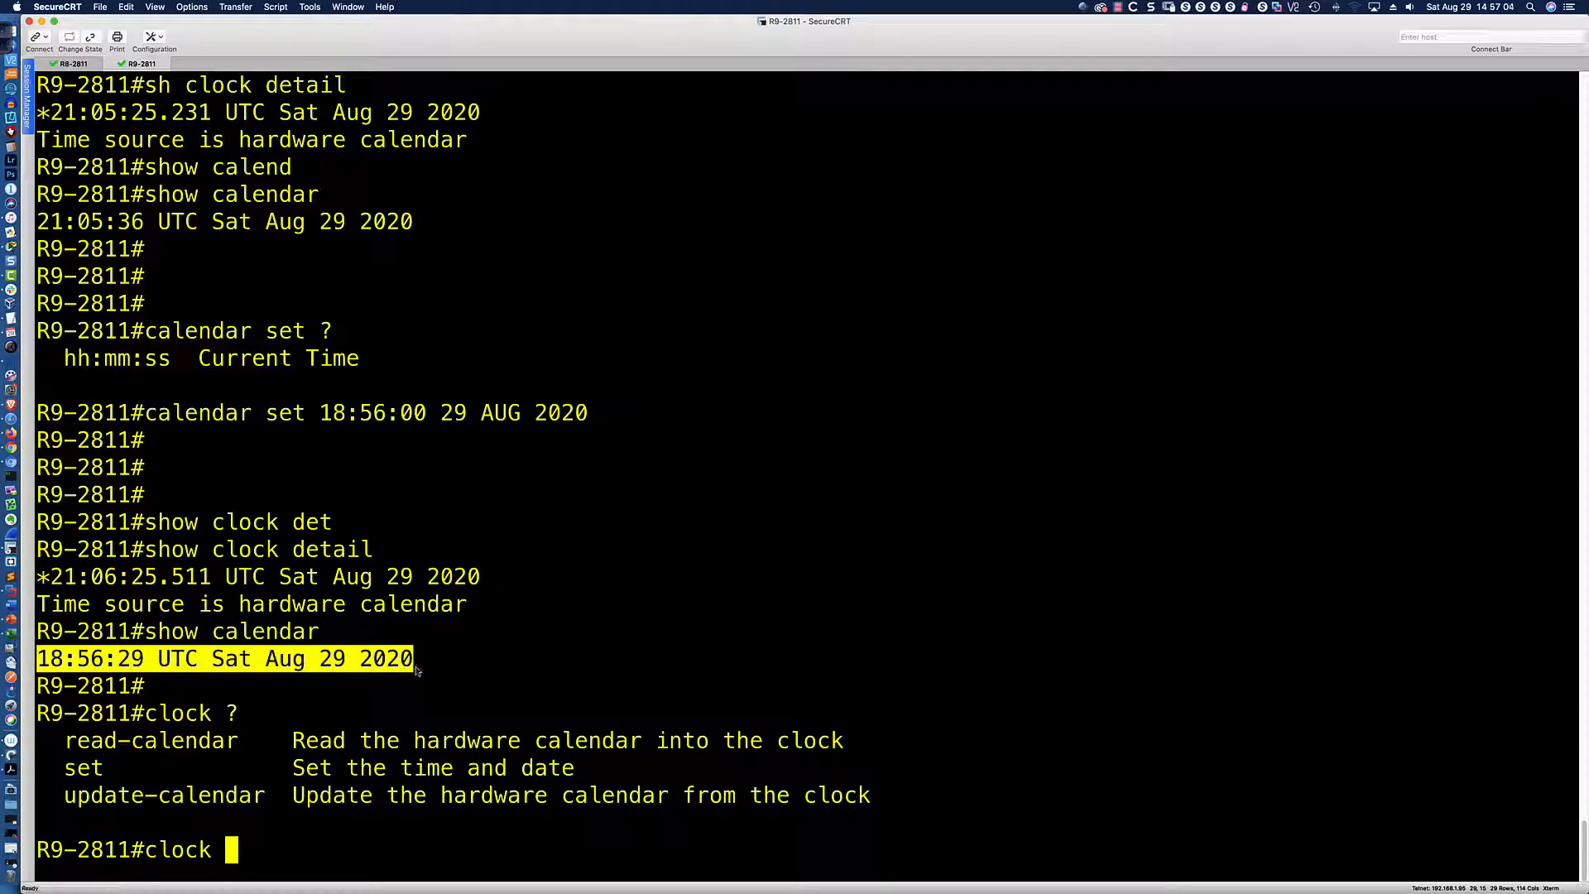
# Copy the hardware calendar time into R9-2811's software clock with clock read-calendar.
pyautogui.click(261, 855)
pyautogui.write('read')
pyautogui.press('Tab')
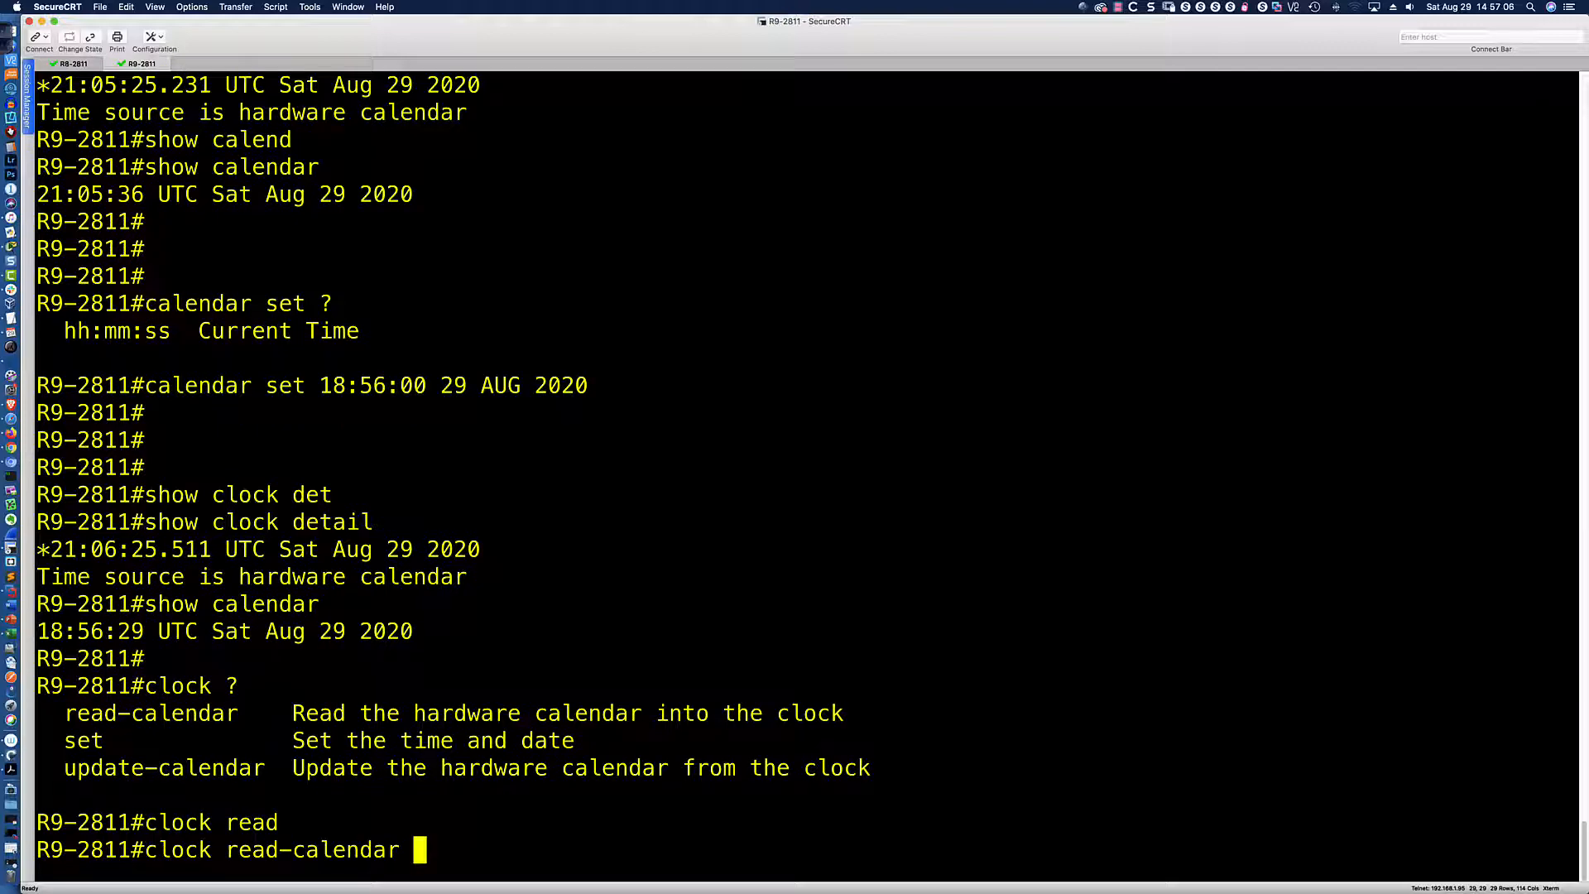
pyautogui.press('Return')
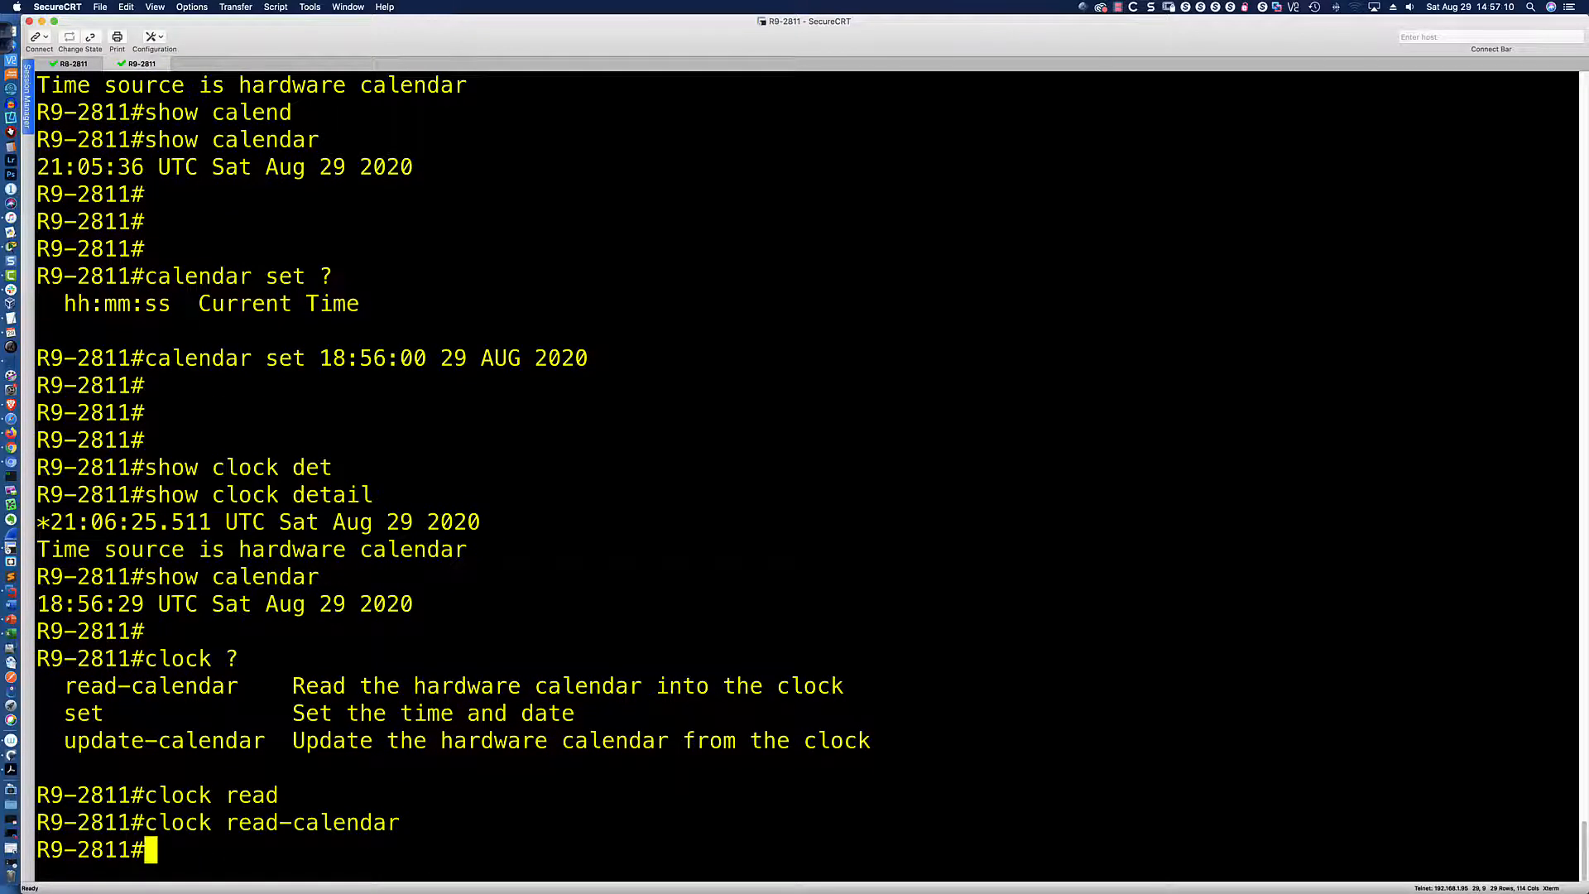
# Update R9-2811's hardware calendar from the software clock with clock update-calendar.
pyautogui.press('Up')
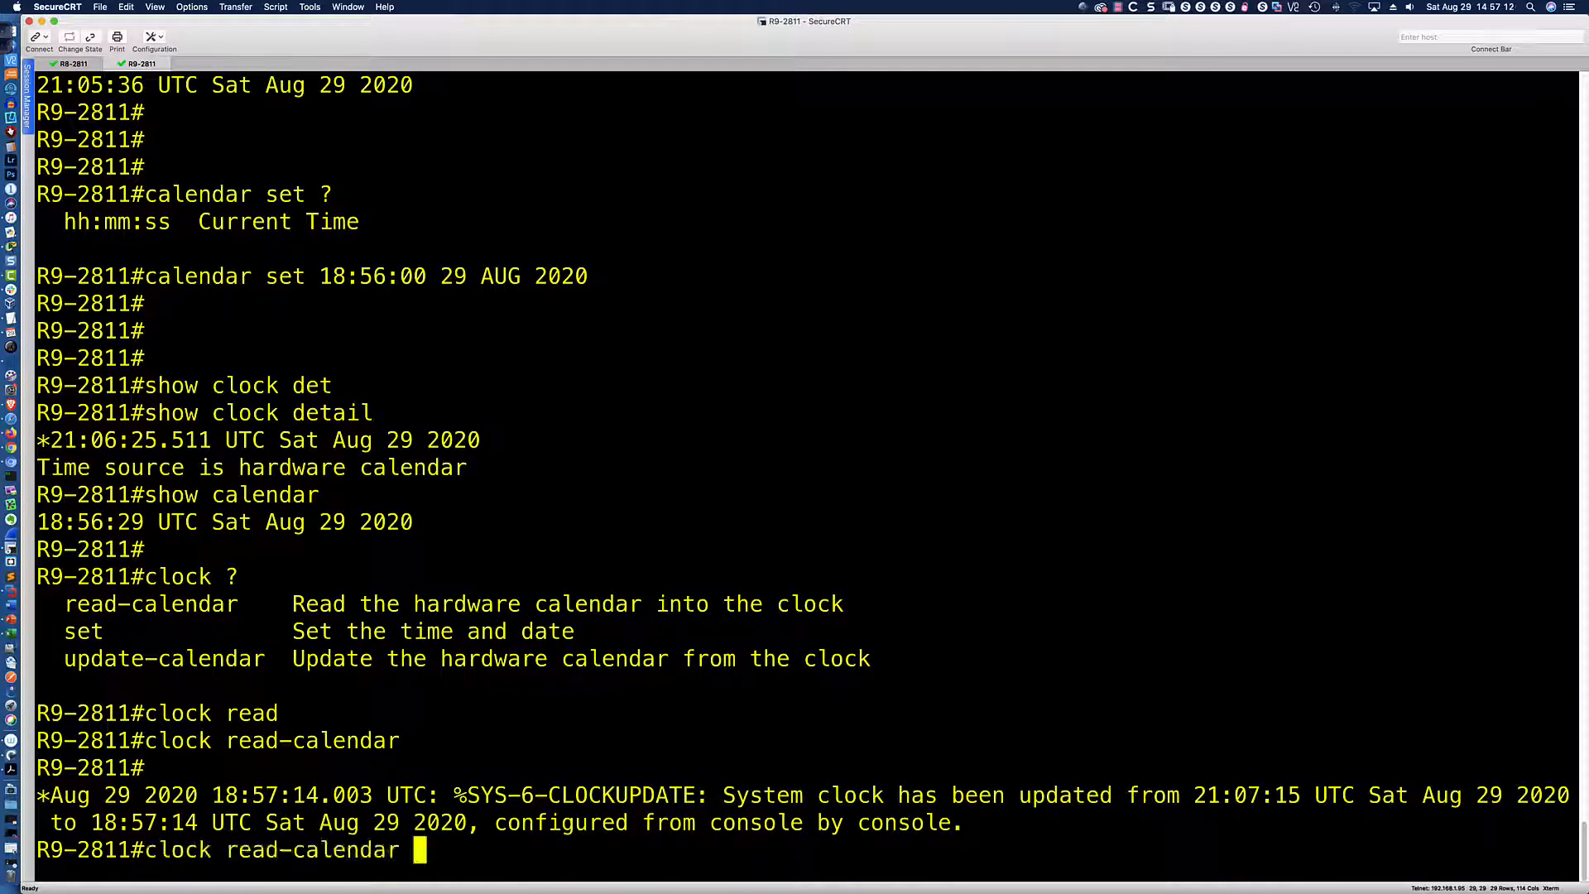
pyautogui.press('BackSpace')
pyautogui.press('BackSpace')
pyautogui.press('BackSpace')
pyautogui.press('BackSpace')
pyautogui.press('BackSpace')
pyautogui.press('BackSpace')
pyautogui.press('BackSpace')
pyautogui.press('BackSpace')
pyautogui.press('BackSpace')
pyautogui.press('BackSpace')
pyautogui.press('BackSpace')
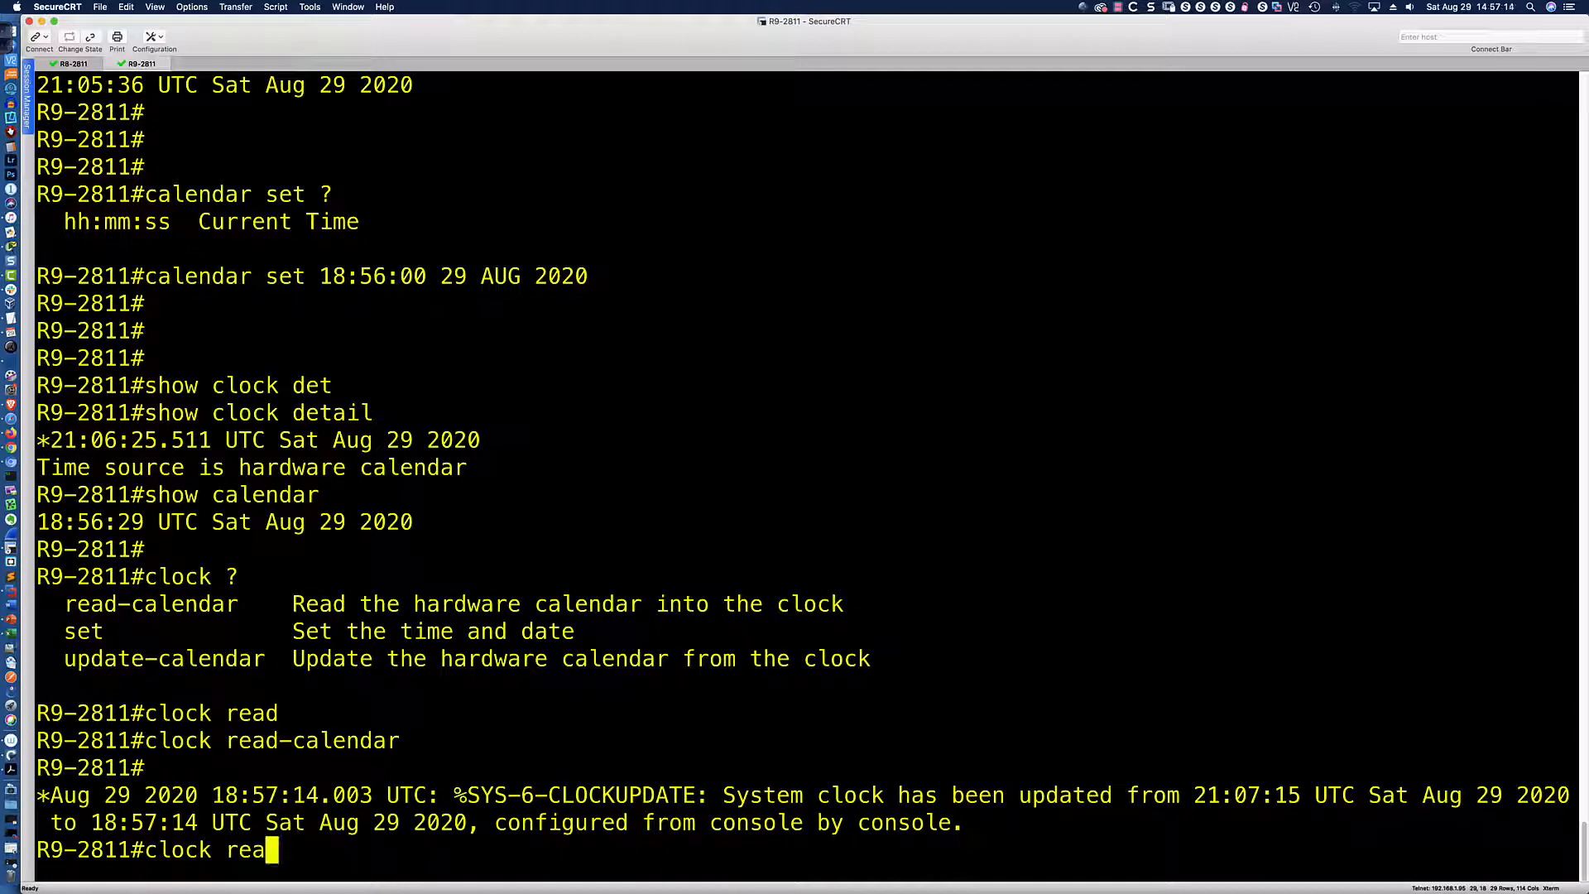
pyautogui.press('BackSpace')
pyautogui.press('BackSpace')
pyautogui.press('BackSpace')
pyautogui.write('upda')
pyautogui.press('Tab')
pyautogui.press('Return')
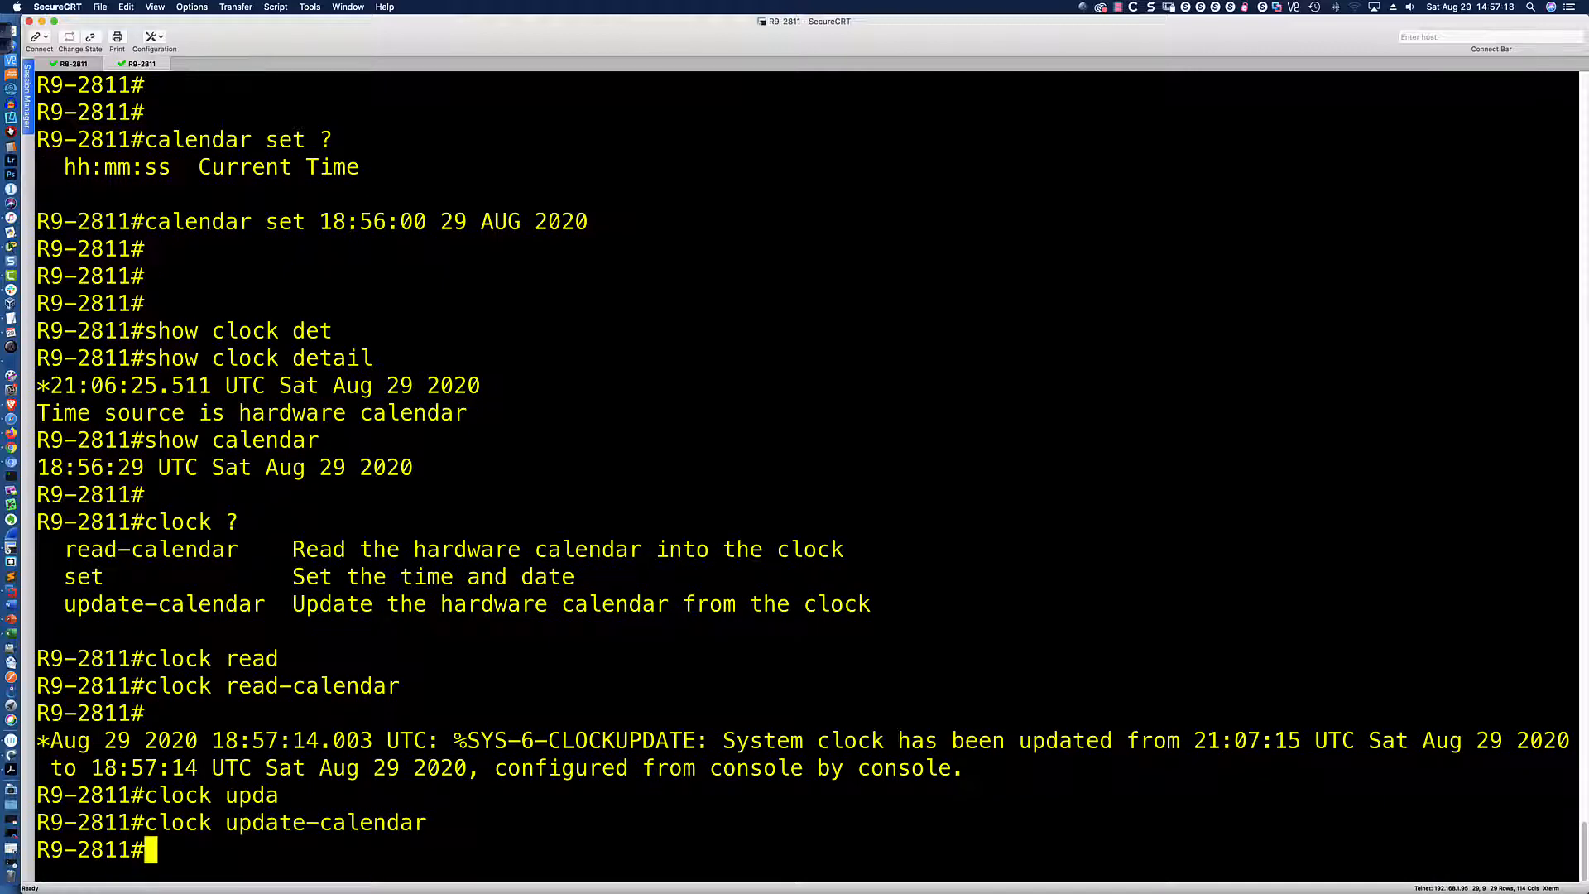
# Run sh clock and sh clock detail on R9-2811 to verify the updated time and its source.
pyautogui.press('Return')
pyautogui.press('Return')
pyautogui.press('Return')
pyautogui.write('sh clock')
pyautogui.press('Return')
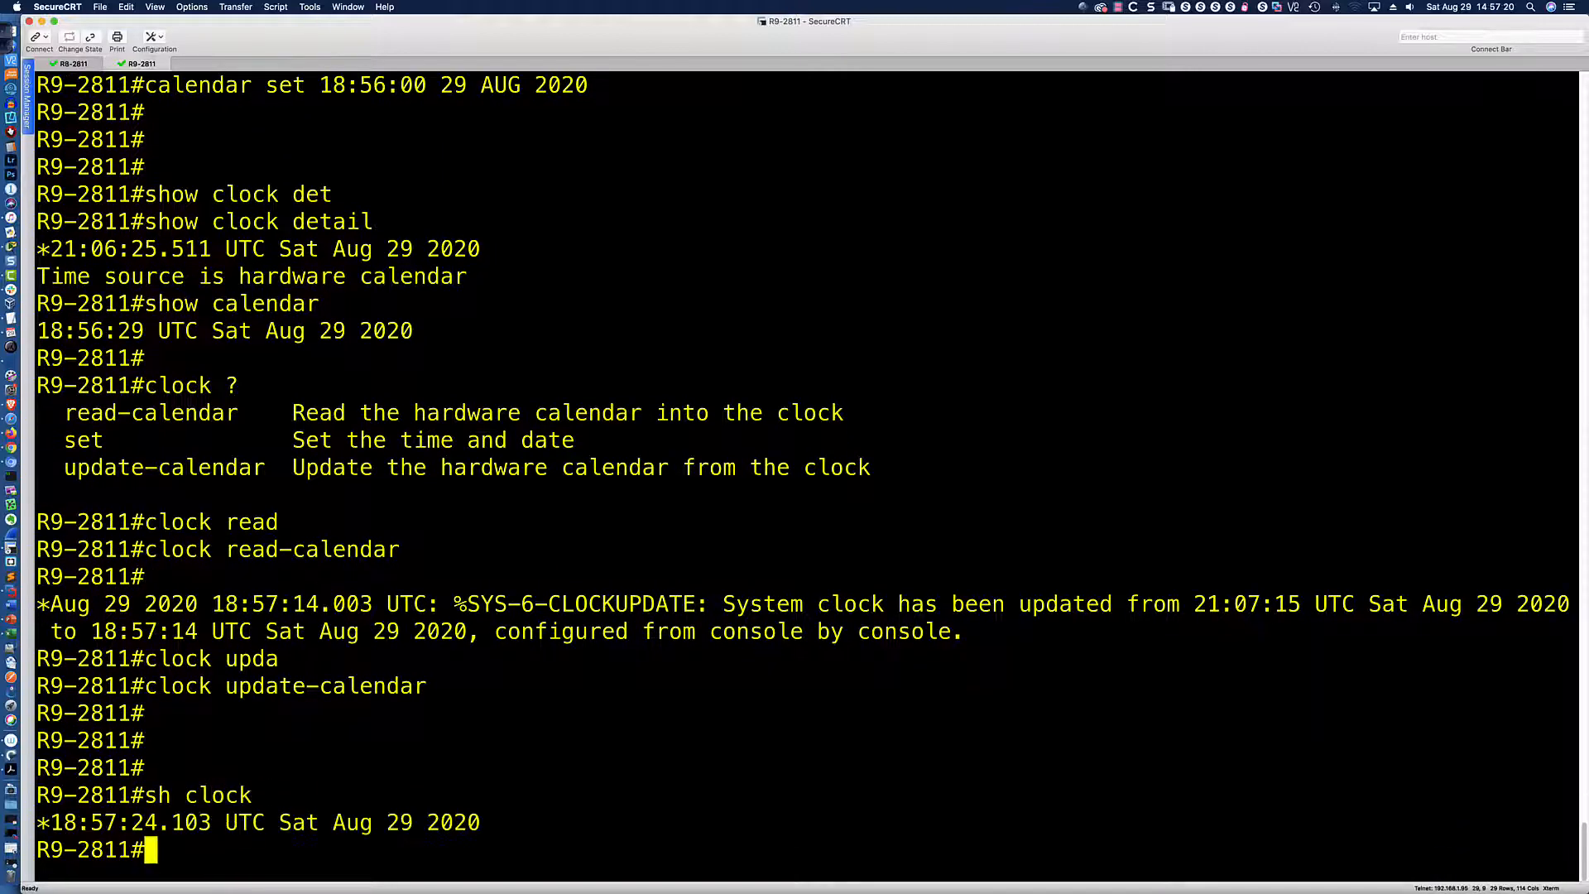
pyautogui.press('Return')
pyautogui.press('Return')
pyautogui.press('Return')
pyautogui.write('sh clock det')
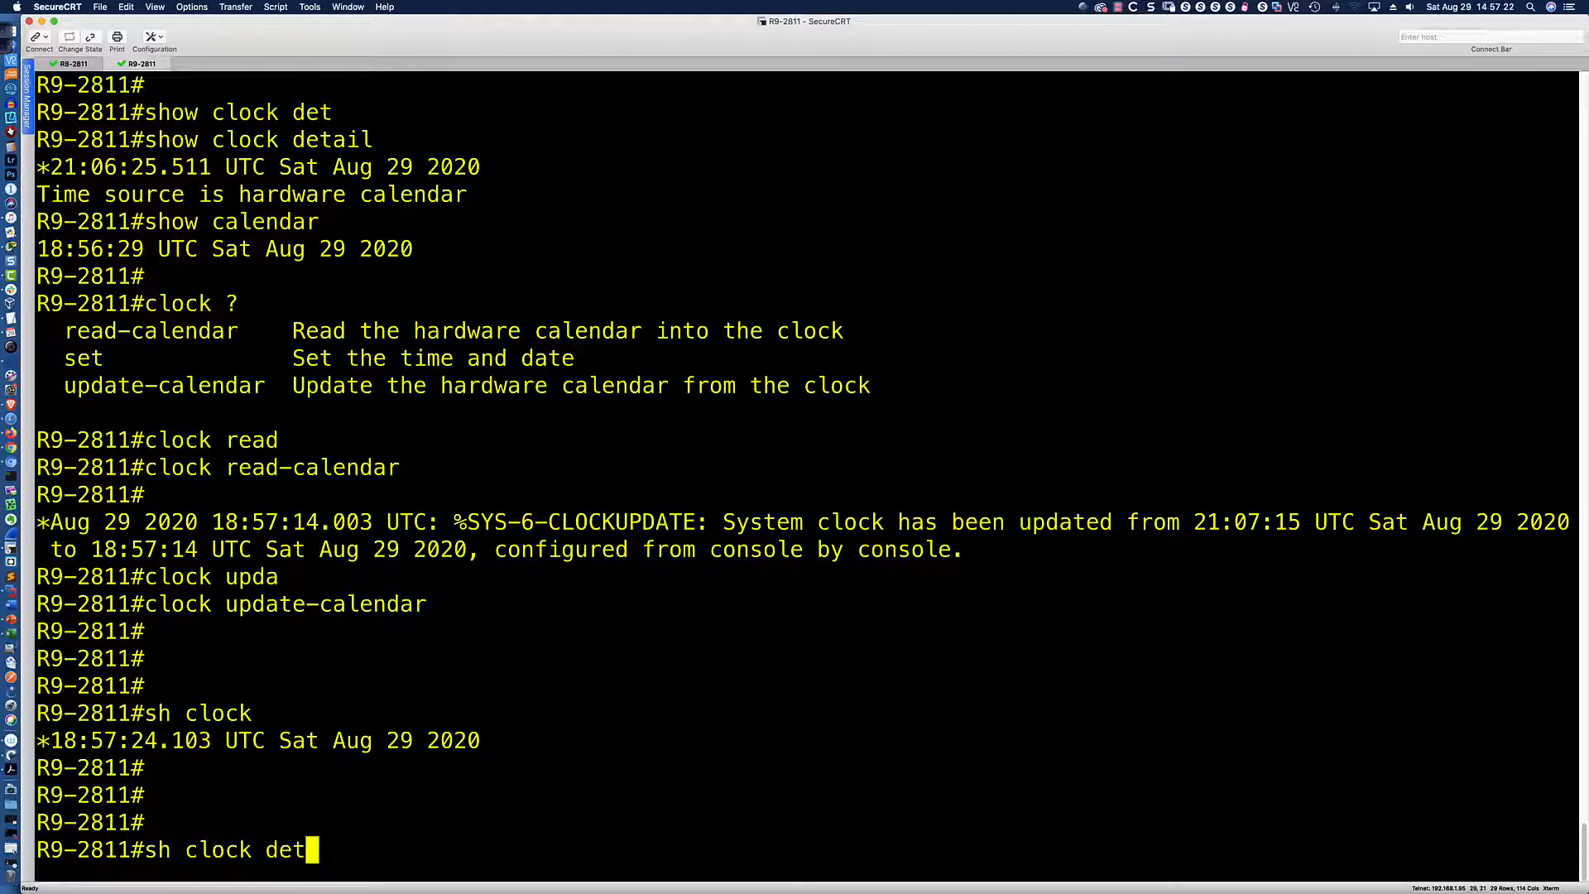
pyautogui.press('Tab')
pyautogui.press('Return')
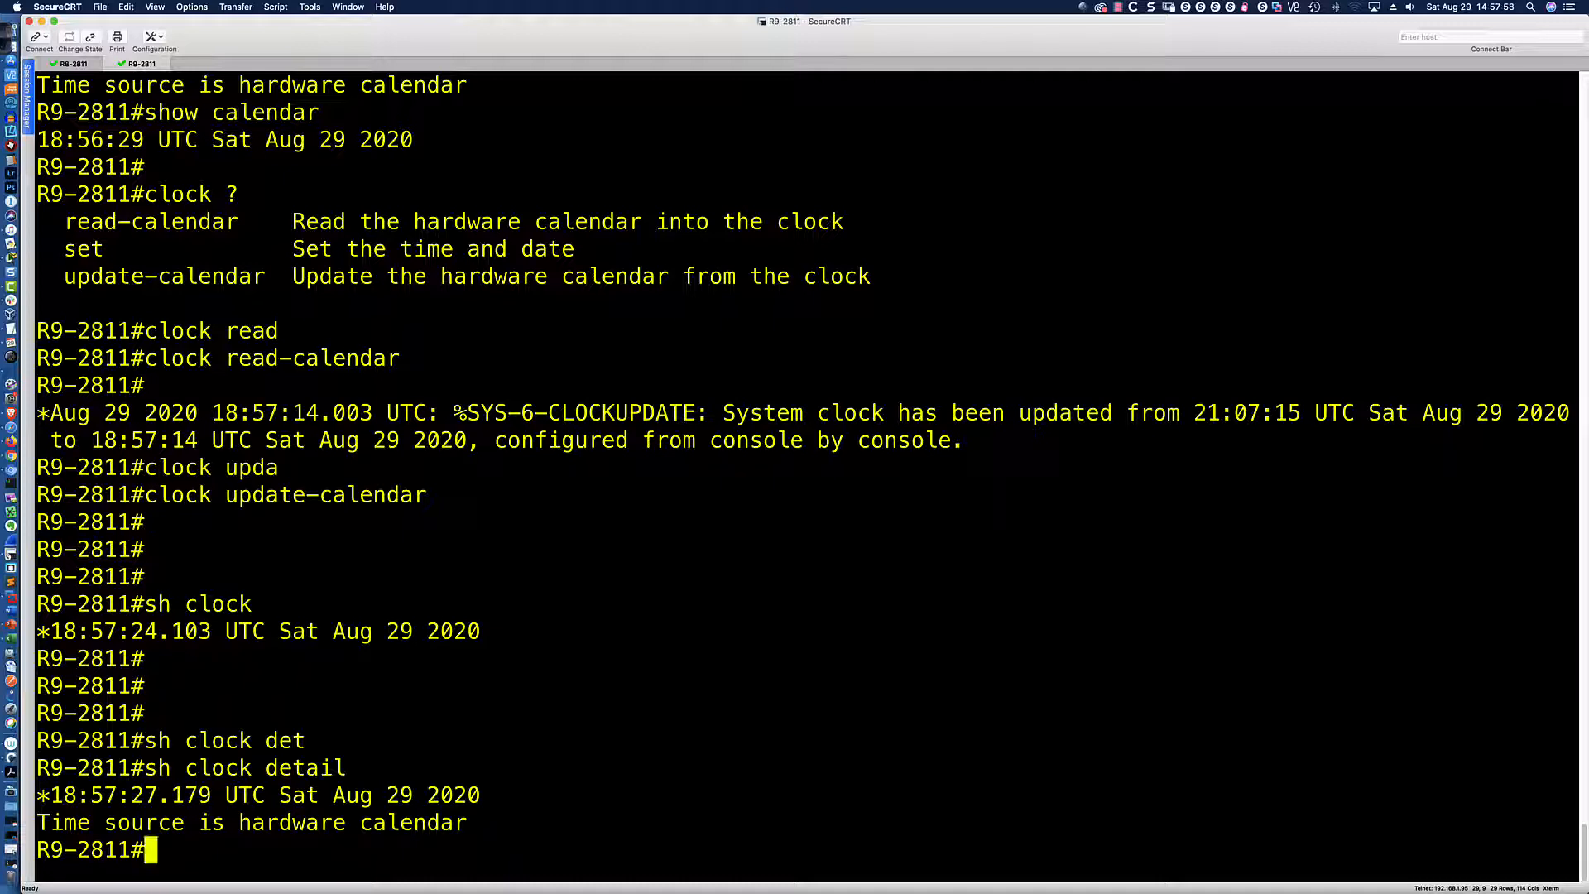
# Switch to the presentation showing the Packet Tracer Activity 10.3.4 Configure and Verify NTP title slide.
pyautogui.press('super+Tab')
pyautogui.press('super+Tab')
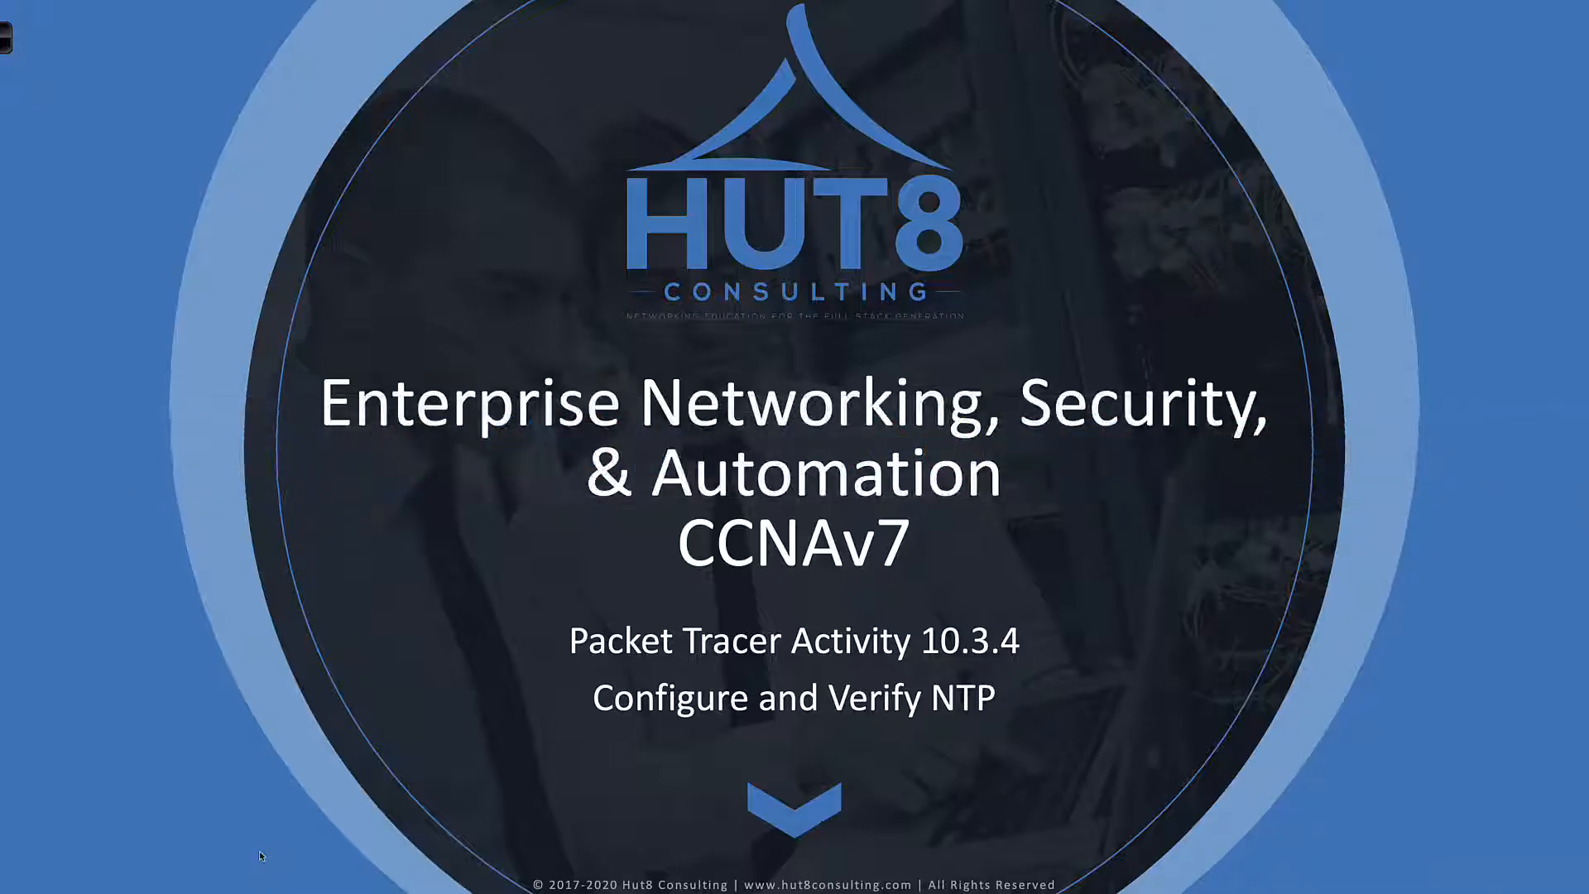